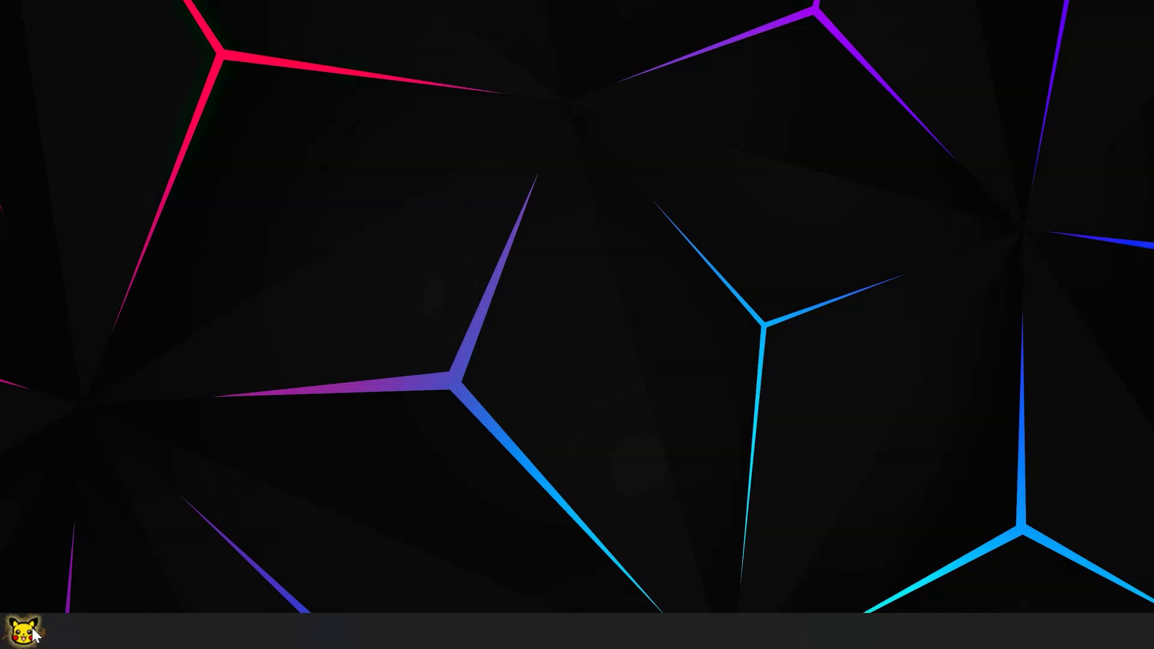
Step: Launch ComfyUI by running run_nvidia_gpu.bat in File Explorer's D:\ComfyUI_windows_portable folder
left_click(23, 630)
left_click(268, 114)
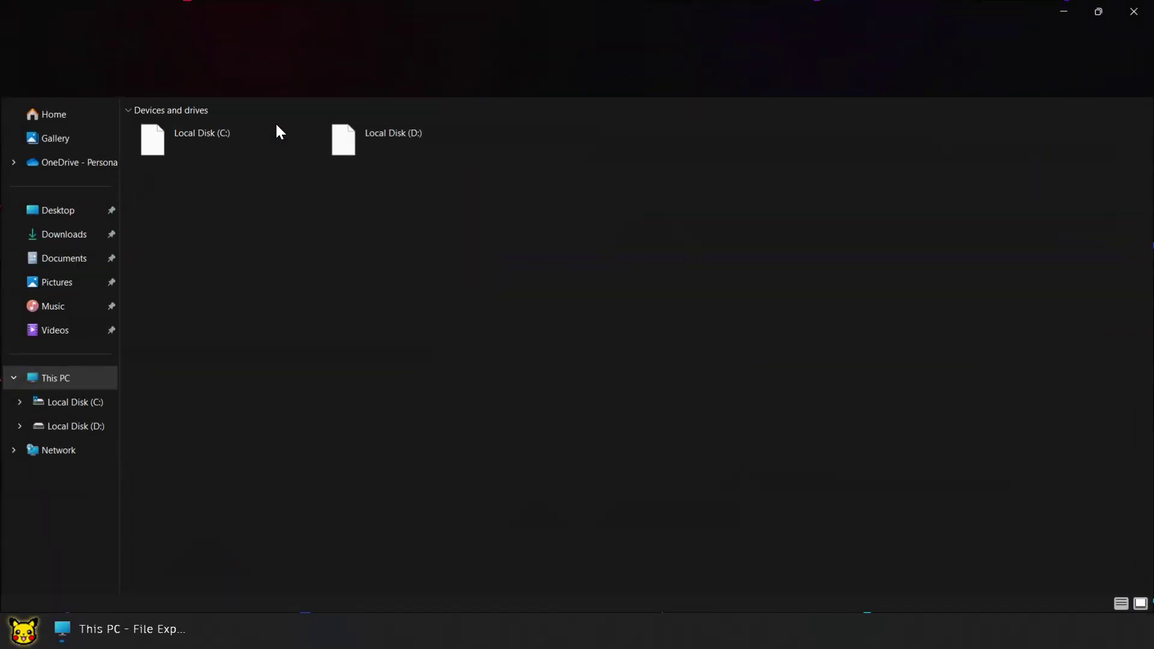
double_click(376, 134)
left_click(311, 132)
double_click(311, 132)
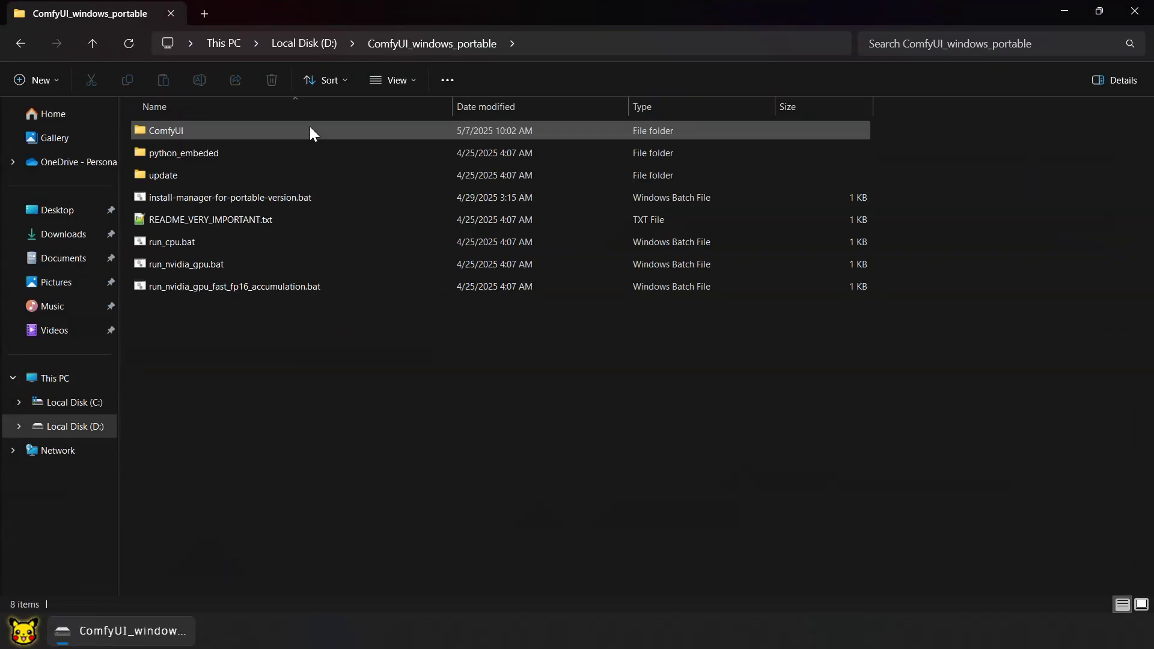
left_click(273, 267)
double_click(273, 267)
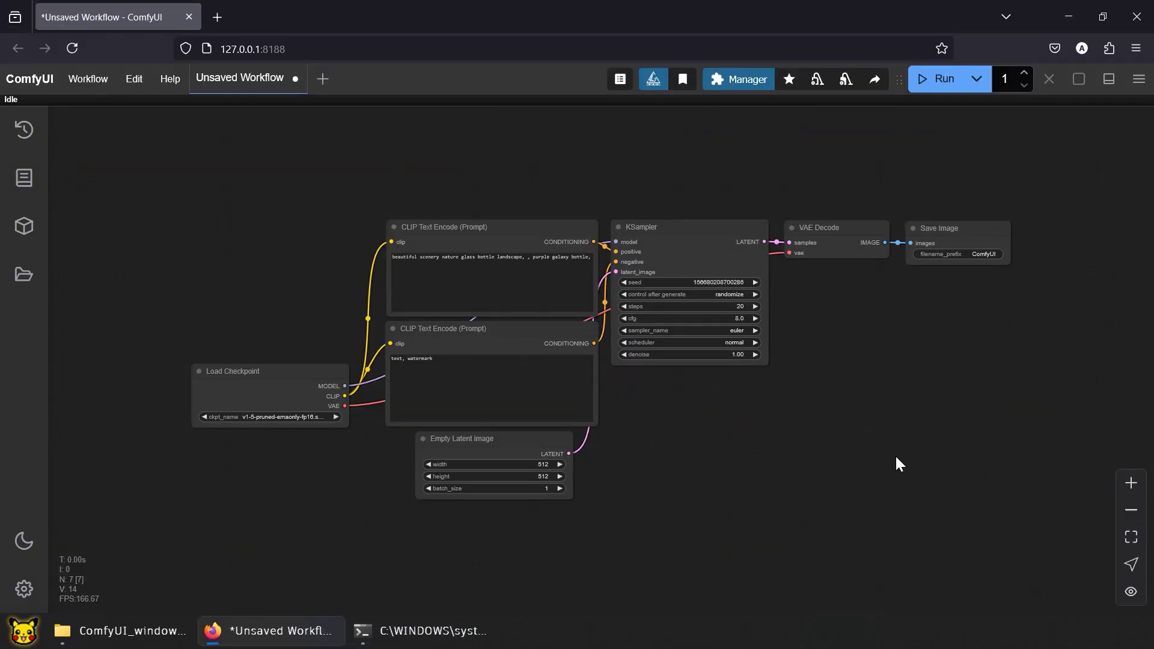
Step: Run Manager's Update All on the custom nodes, then confirm the server reboot and page refresh
left_click(739, 78)
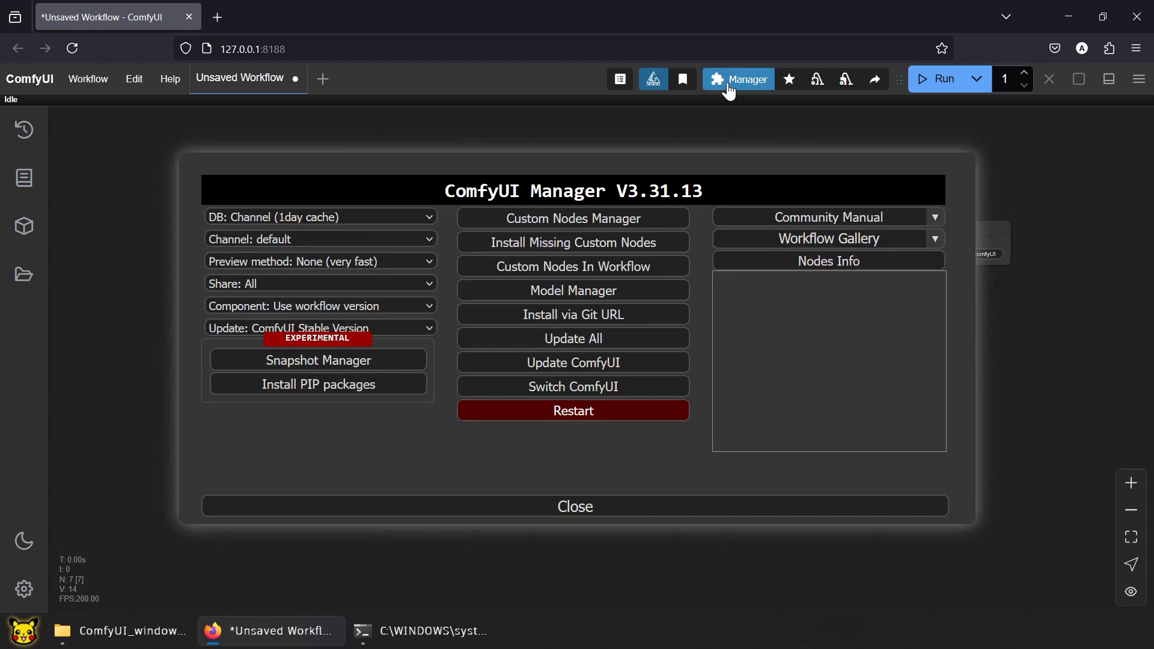
left_click(641, 349)
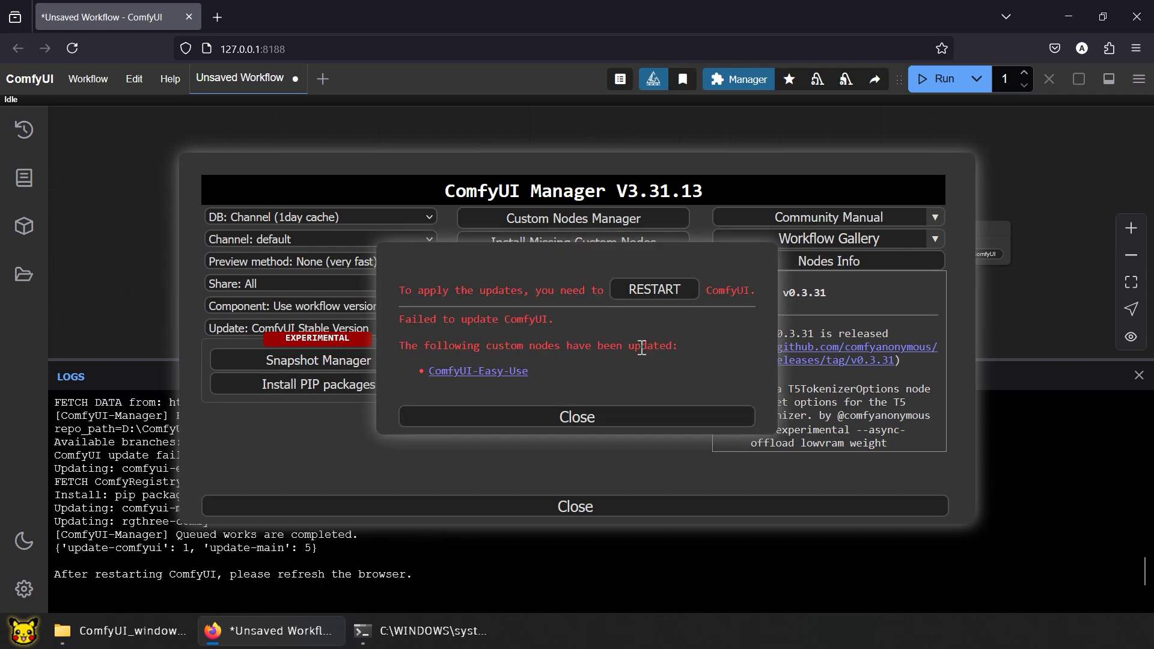
left_click(642, 288)
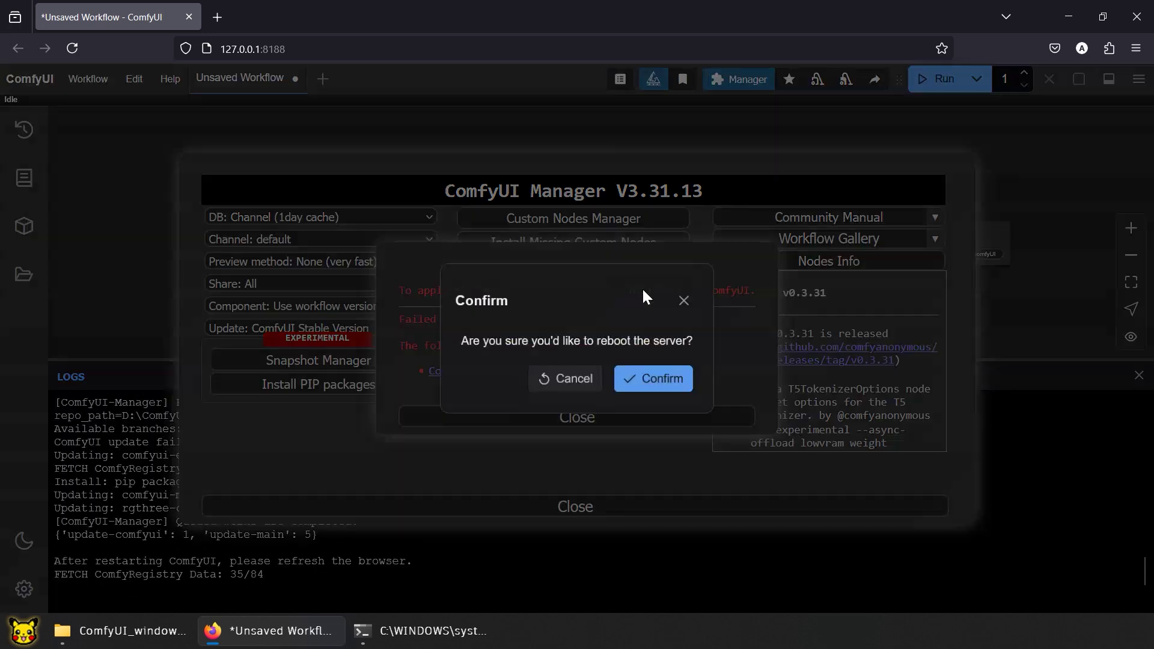
left_click(641, 368)
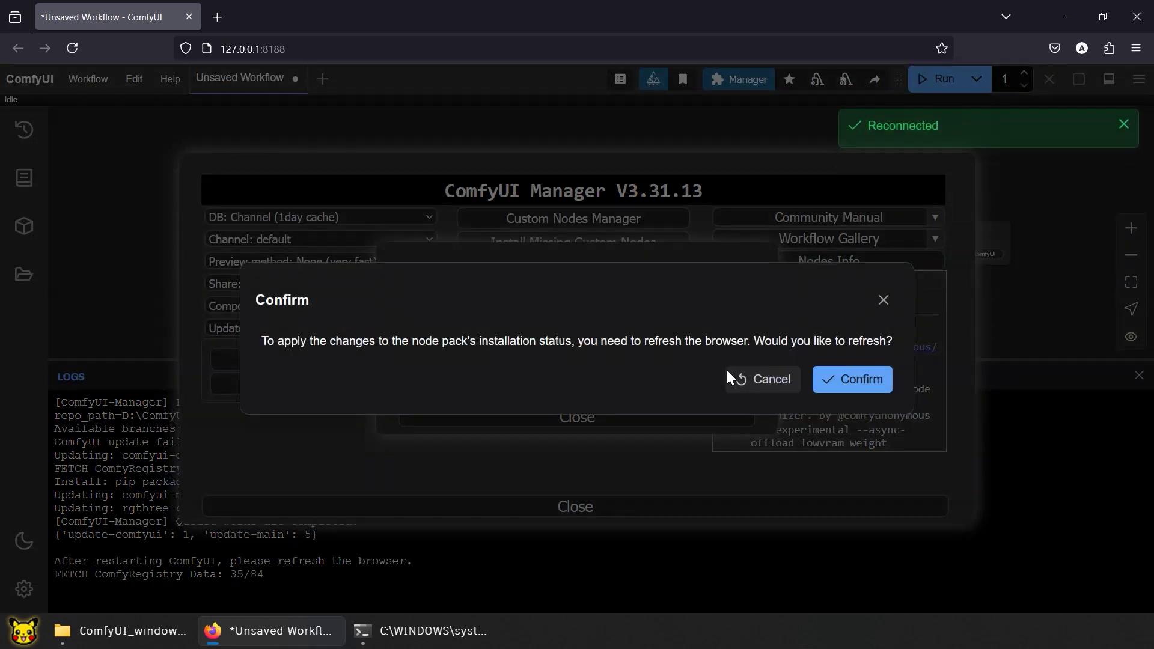
left_click(835, 377)
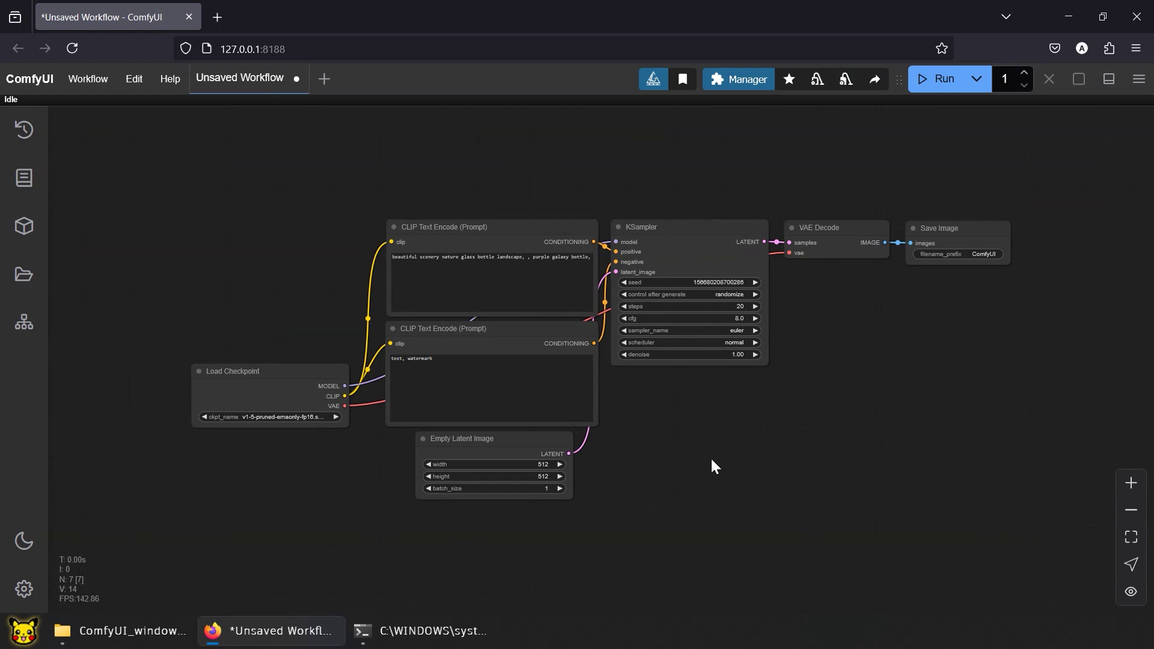
Step: Load the Flux Dev template workflow and download its missing flux1-dev-fp8 checkpoint
left_click(93, 83)
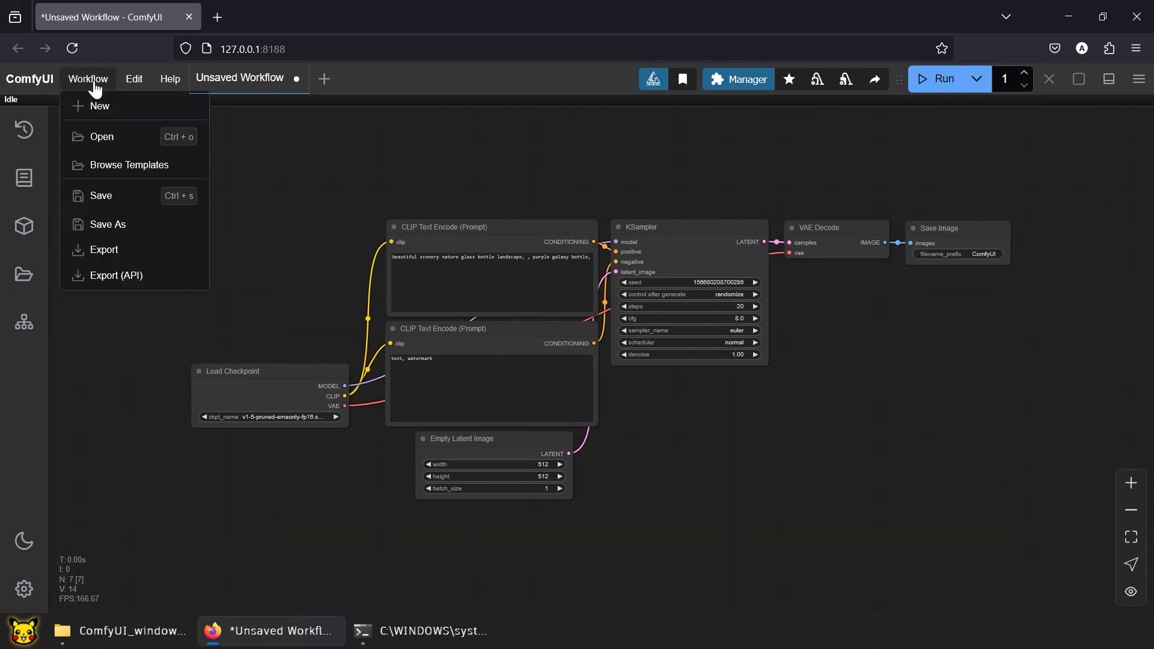
left_click(128, 163)
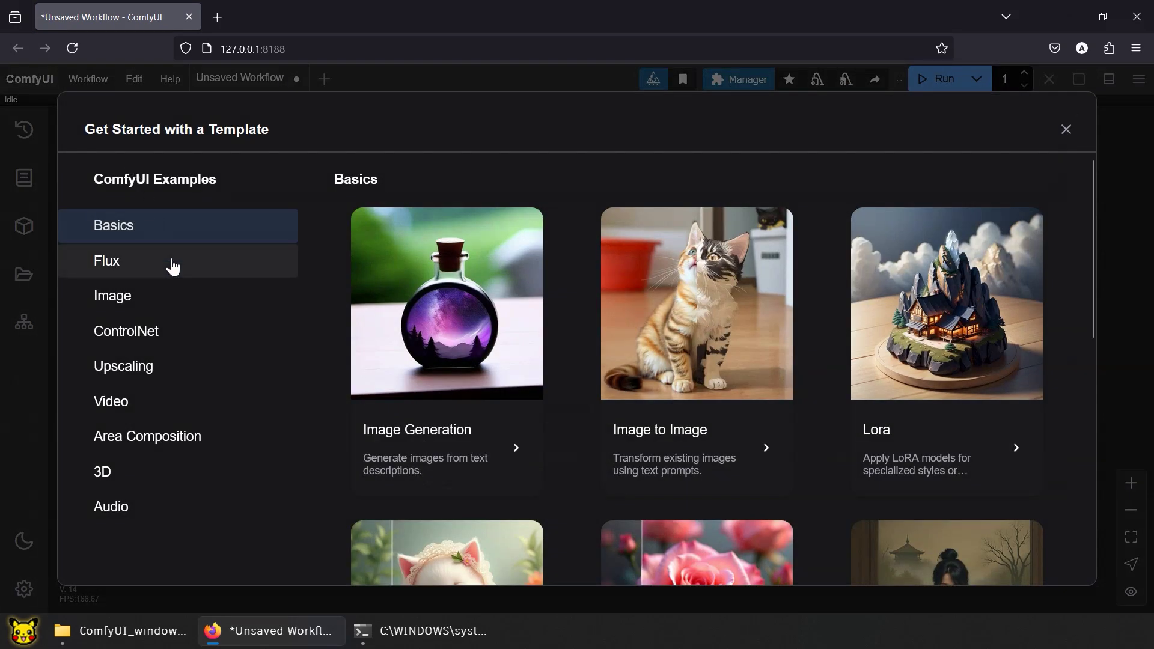
left_click(174, 267)
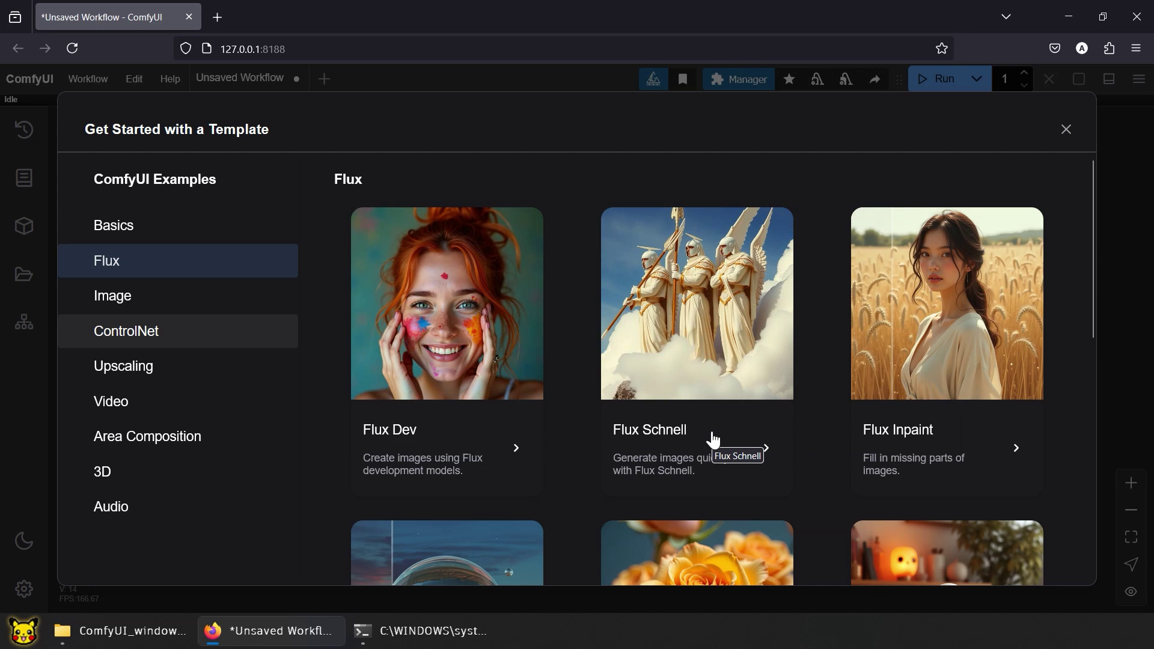
left_click(444, 433)
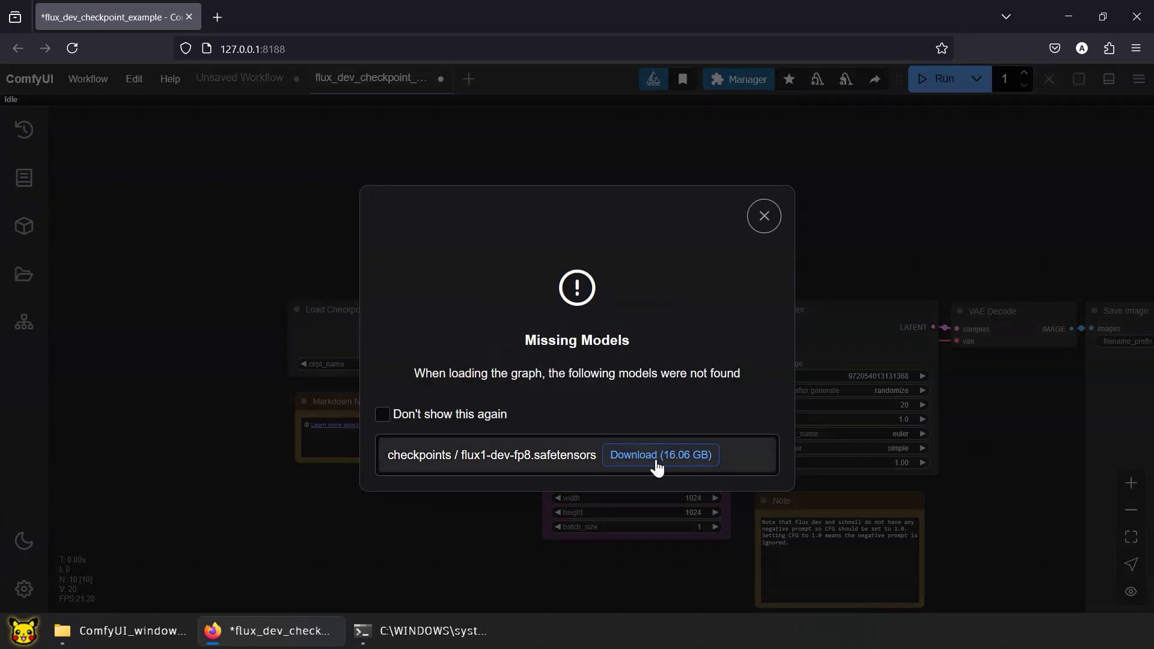
left_click(659, 461)
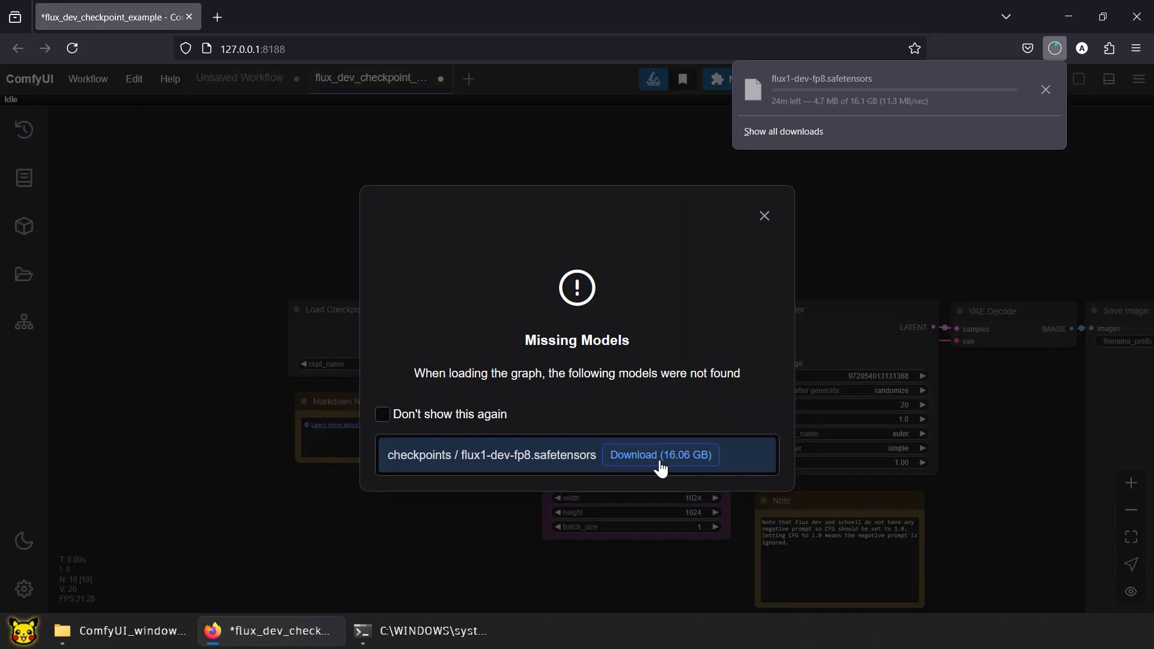
left_click(766, 215)
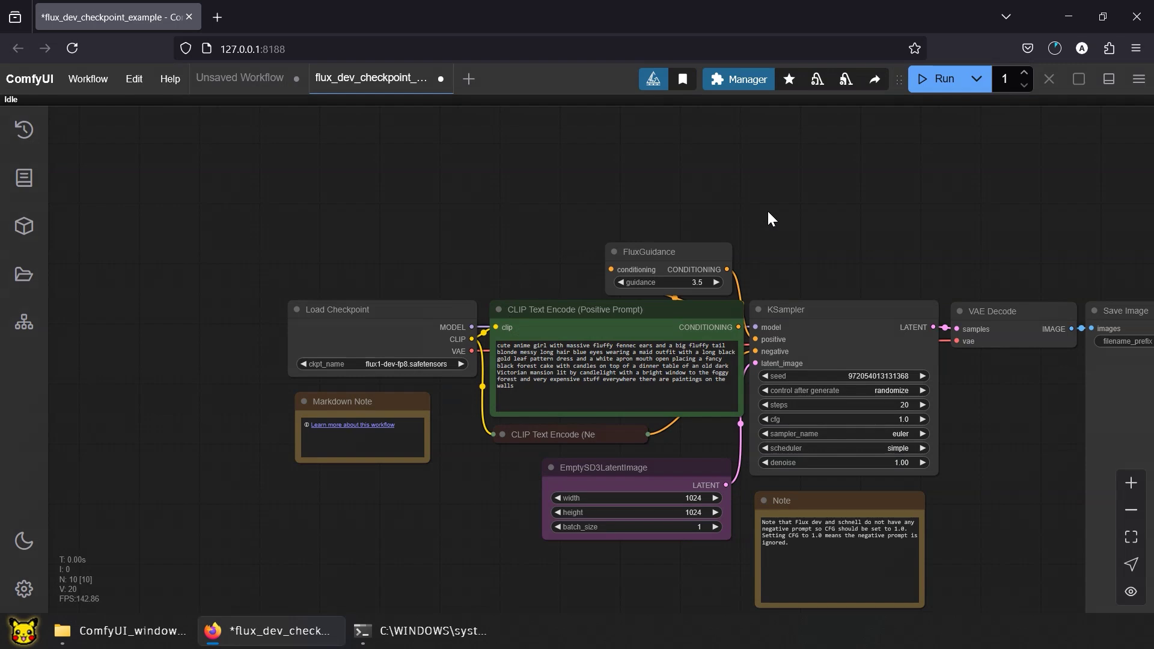
Step: Load the Flux Schnell template workflow in a second tab and dismiss the missing models notice
left_click(89, 80)
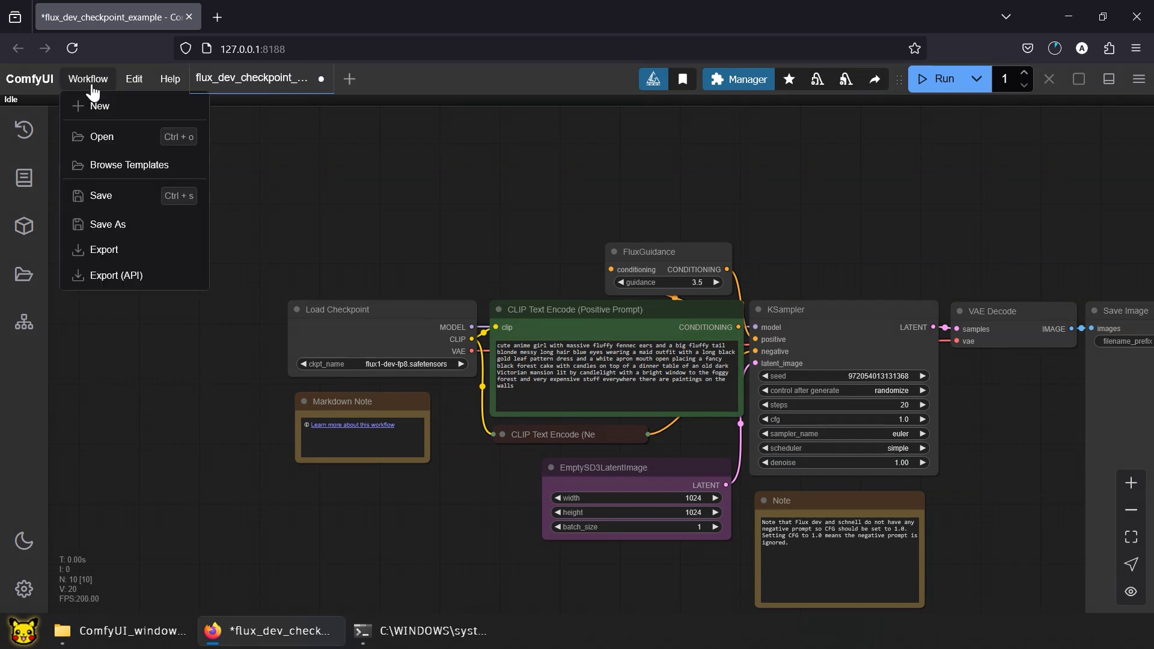
left_click(135, 165)
left_click(178, 261)
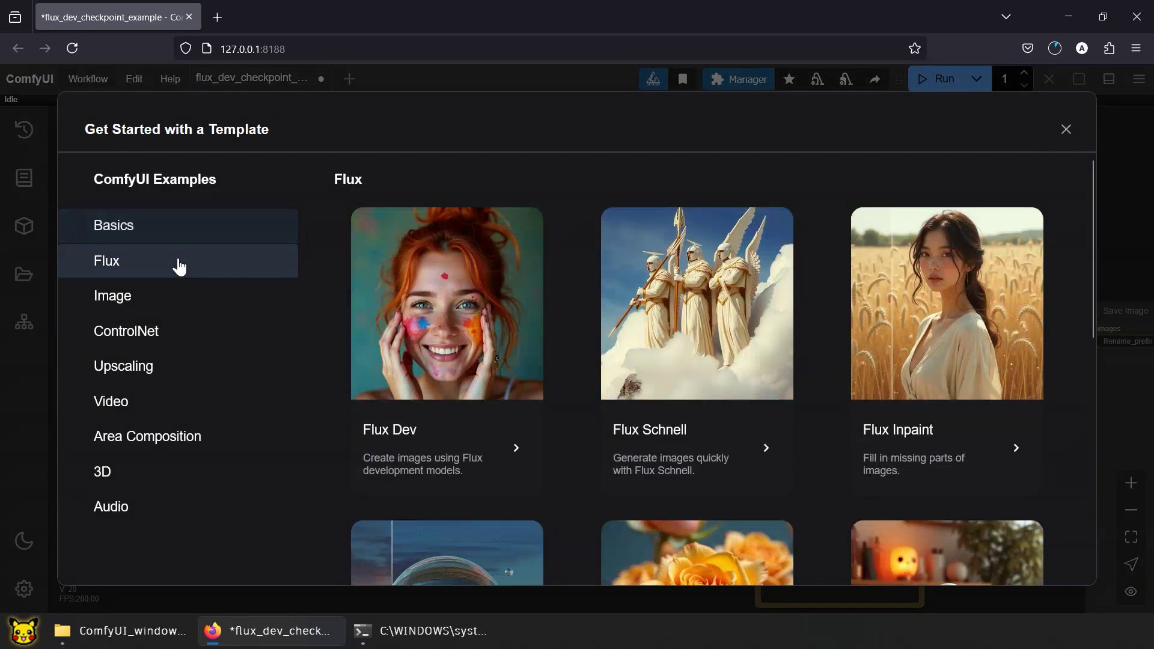
left_click(726, 438)
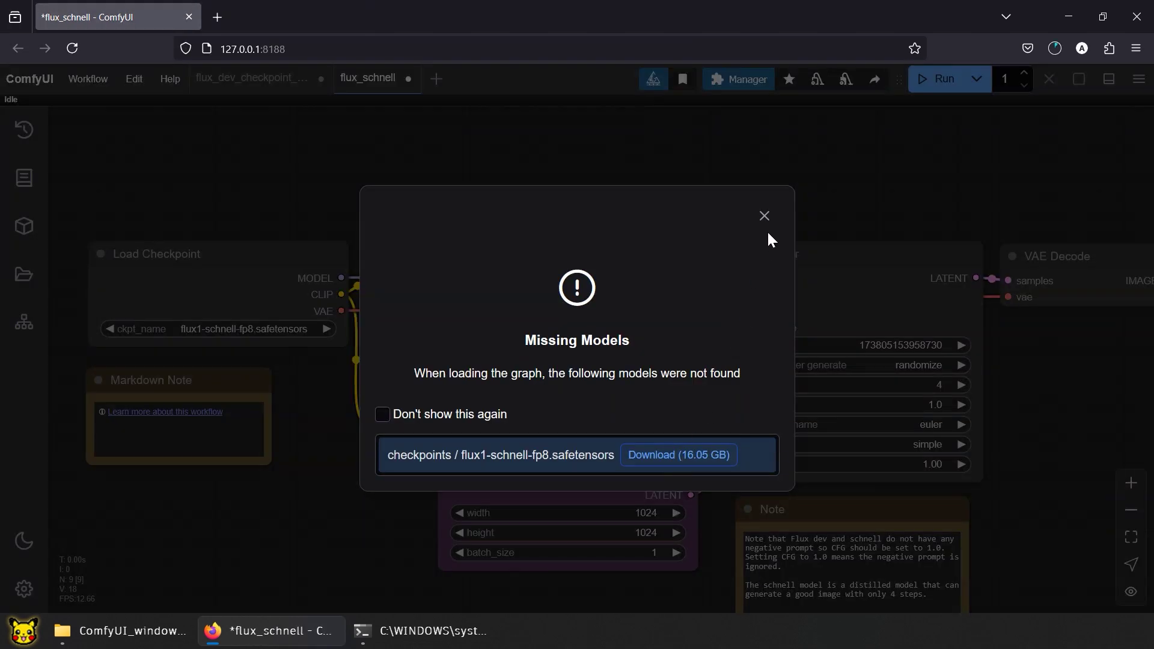
left_click(766, 218)
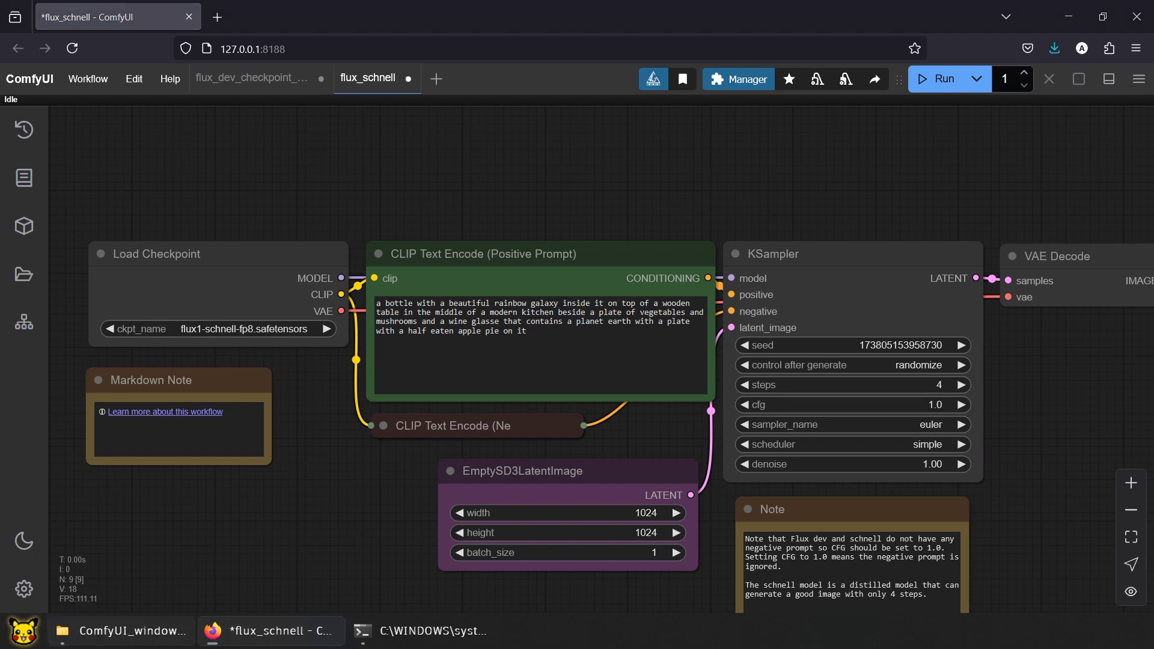
left_click(150, 623)
Step: Cut both flux1 fp8 checkpoint files from the Downloads folder
left_click(89, 236)
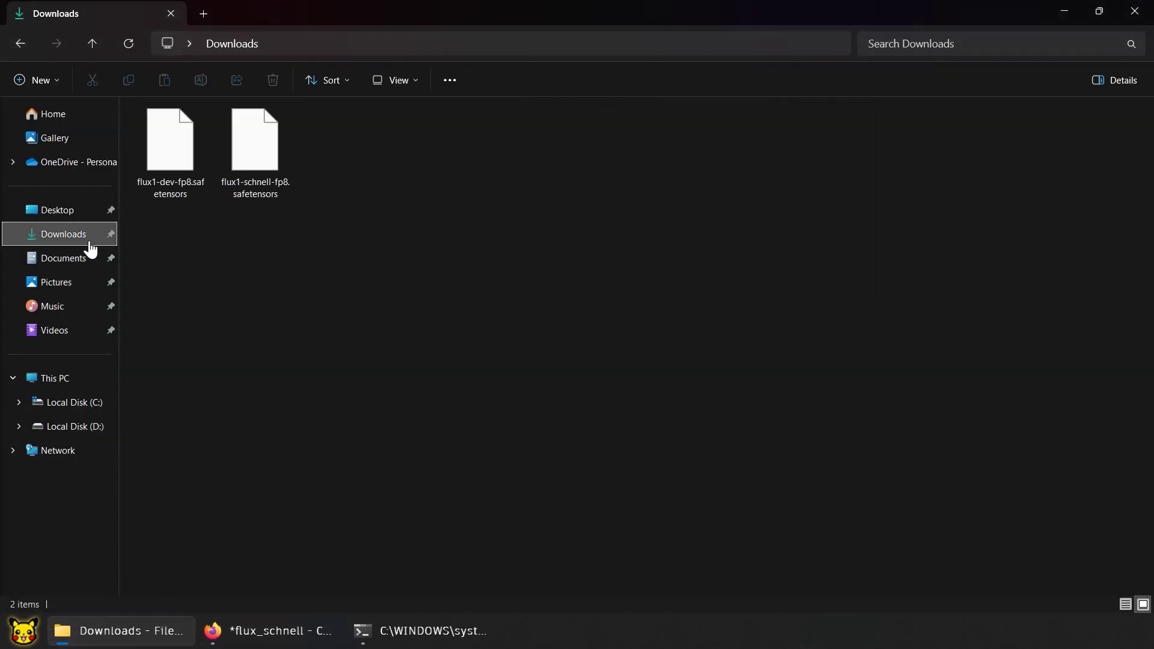
left_click_drag(274, 242, 171, 161)
right_click(170, 160)
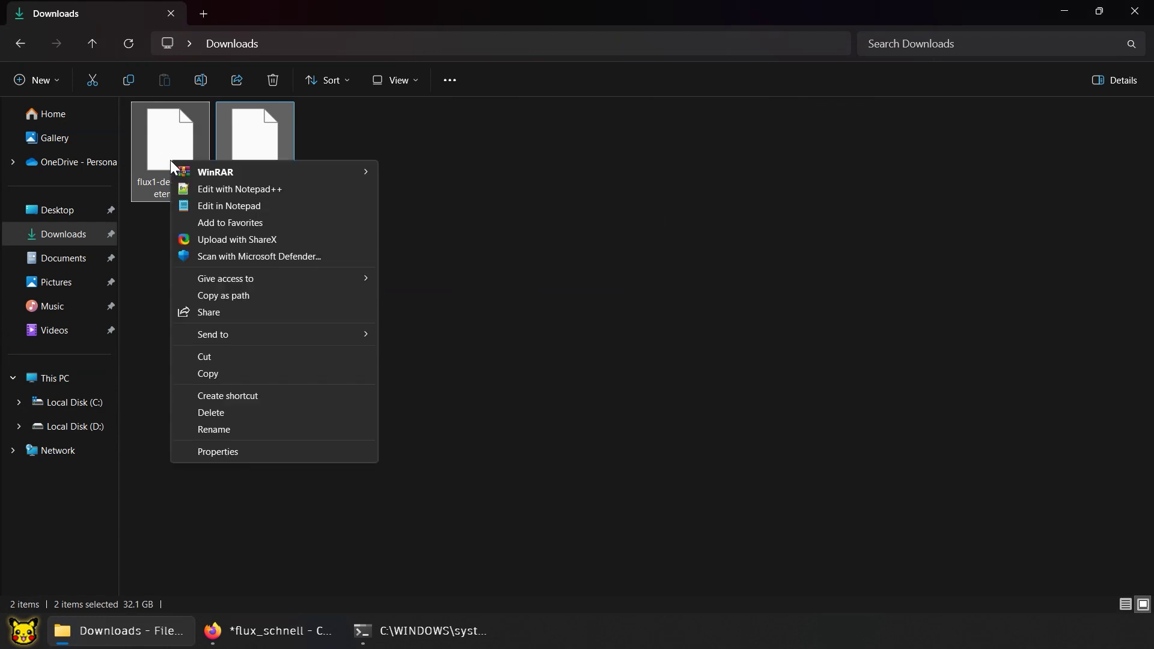
left_click(214, 356)
left_click(214, 356)
Step: Create a new folder named flux inside ComfyUI\models\checkpoints
left_click(89, 428)
left_click(233, 136)
double_click(233, 133)
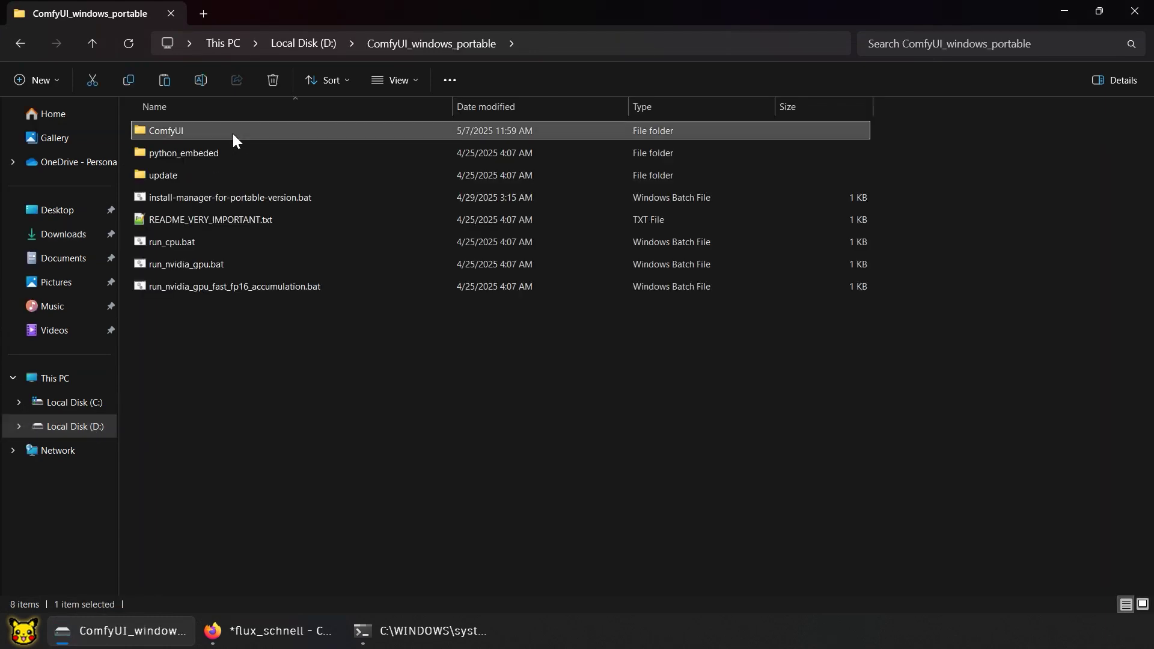
double_click(233, 134)
double_click(199, 396)
double_click(197, 132)
right_click(234, 235)
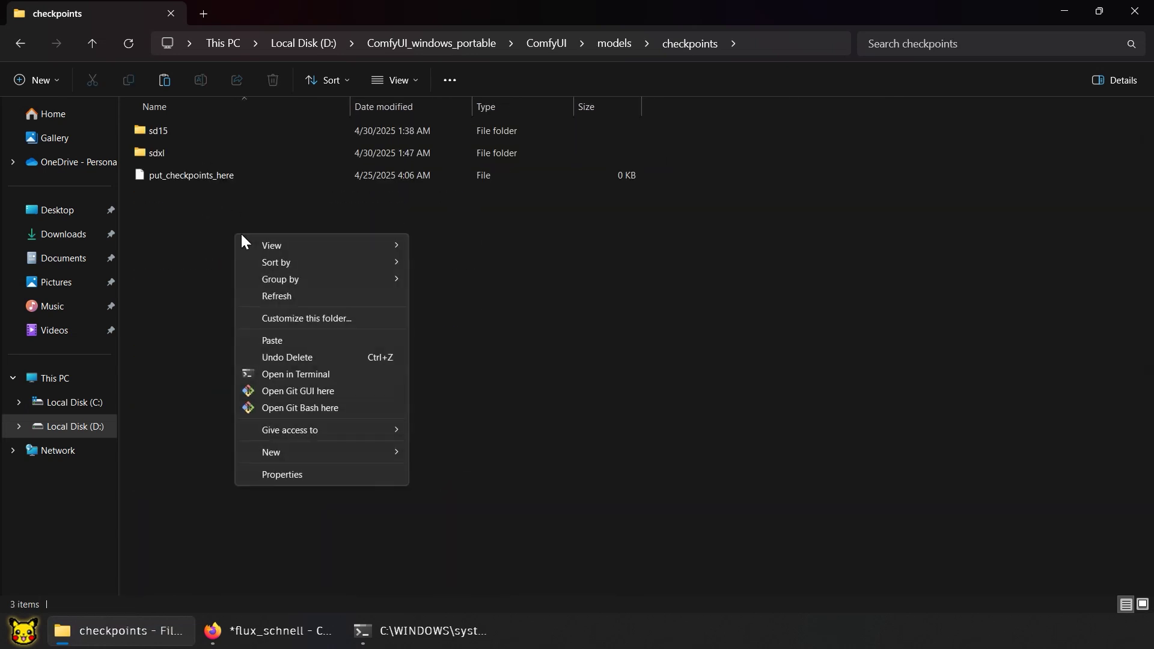
mouse_move(376, 459)
left_click(447, 260)
type("flux")
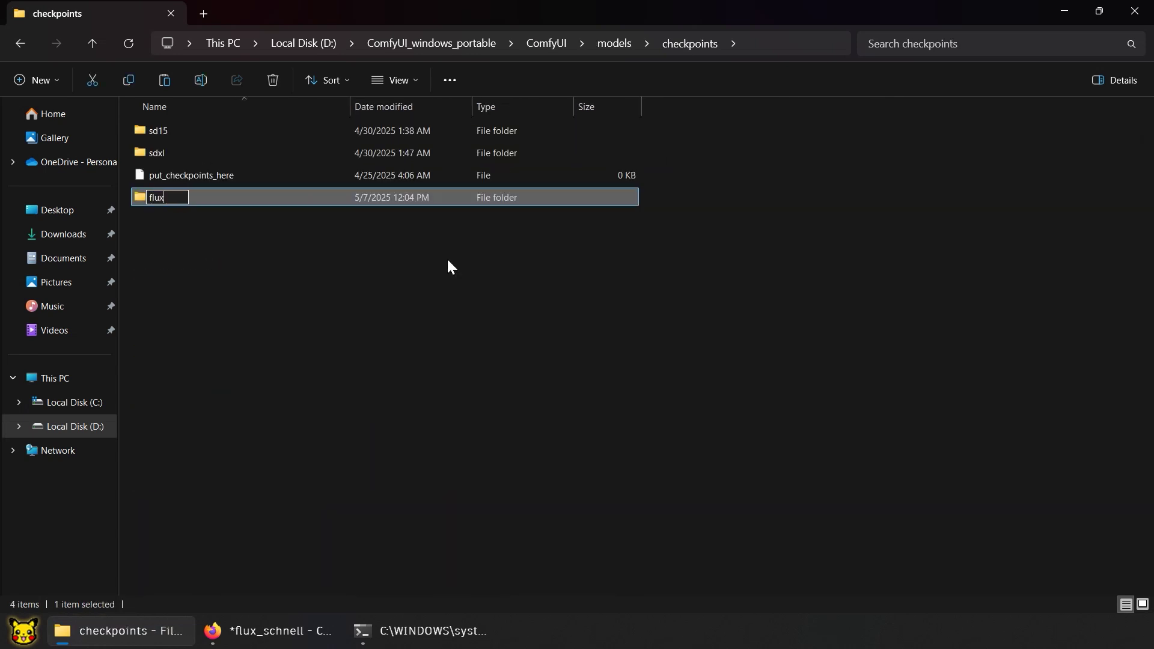
key("Return")
Step: Paste the two checkpoint files into the flux folder and return to ComfyUI
double_click(173, 204)
right_click(170, 199)
left_click(244, 304)
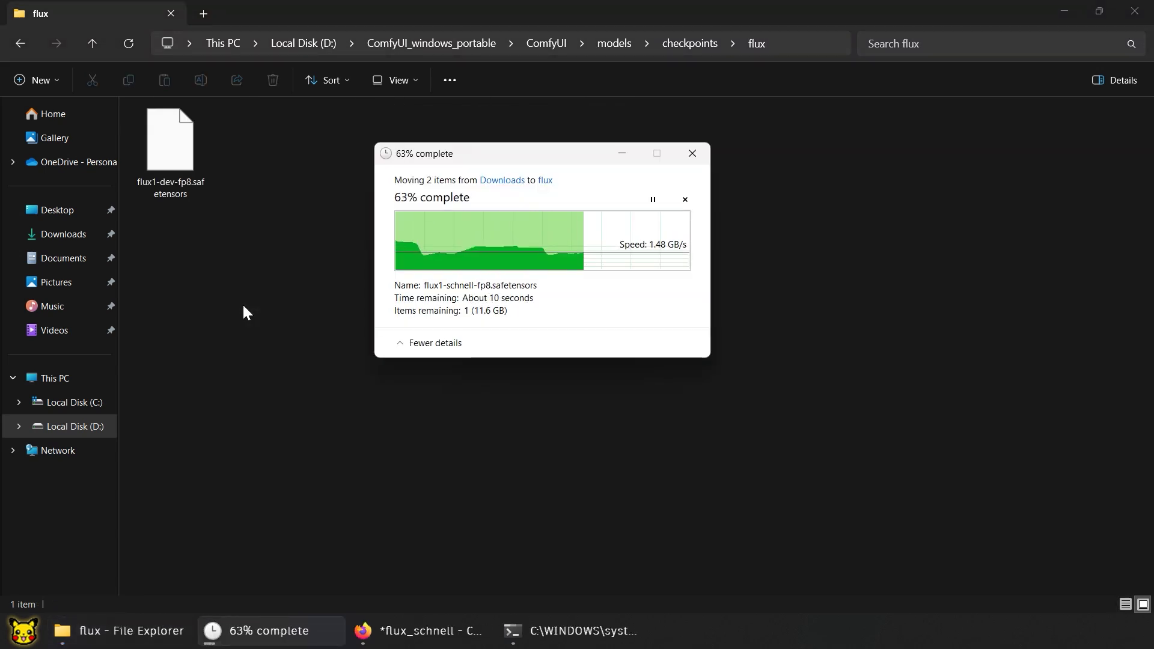
left_click(420, 44)
left_click(288, 628)
left_click(134, 79)
Step: Refresh node definitions and set the checkpoints to flux1-schnell-fp8 and flux1-dev-fp8 in their workflows
left_click(183, 158)
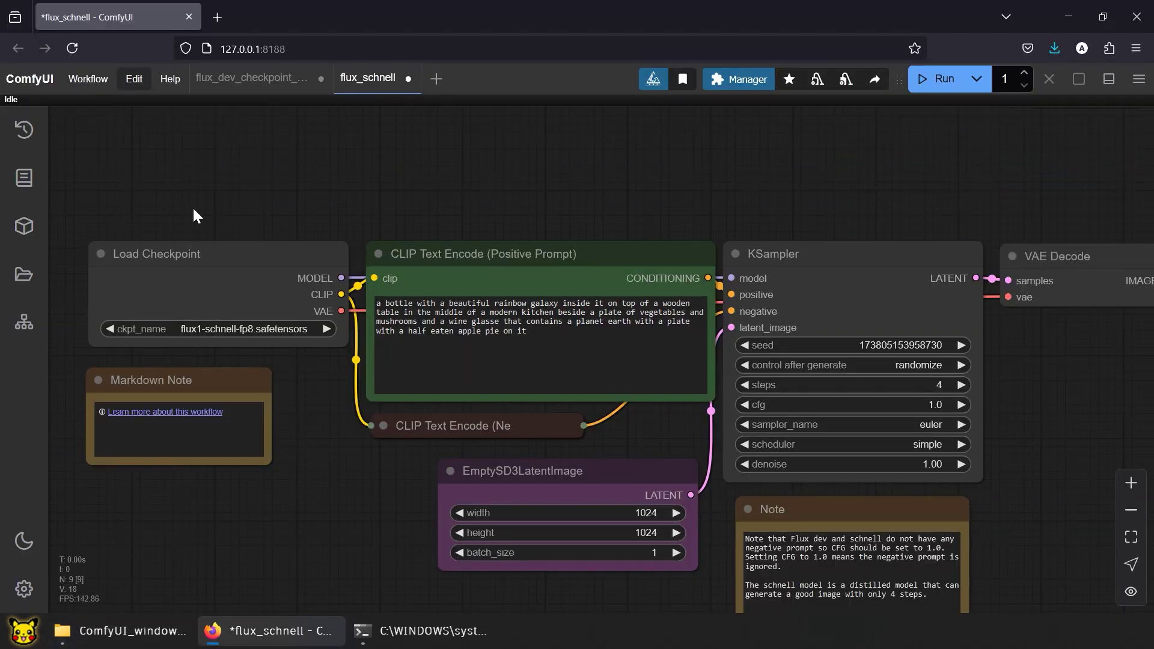
left_click(280, 330)
left_click(324, 366)
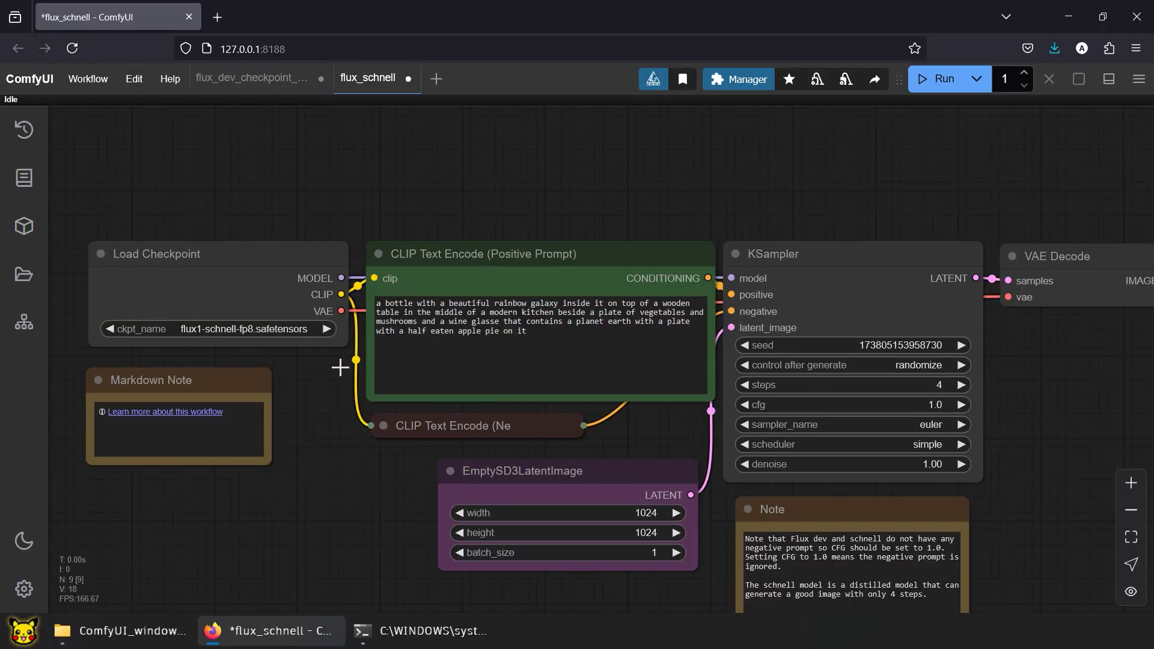
left_click(259, 85)
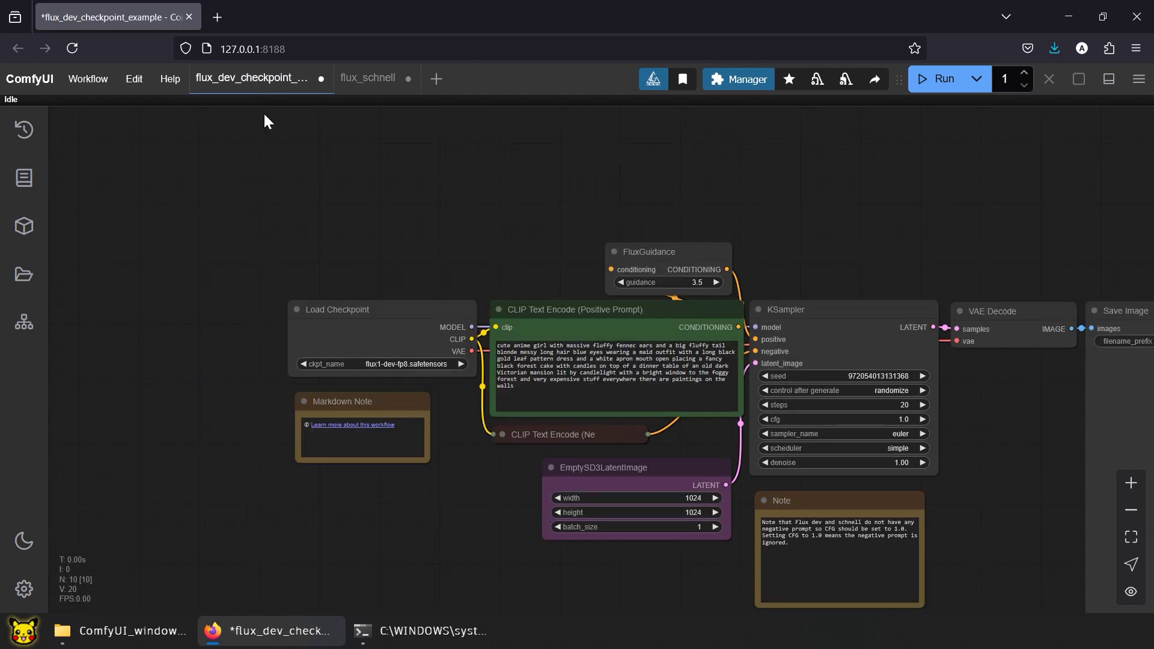
left_click(421, 364)
left_click(463, 388)
Step: Rearrange the flux dev graph, moving EmptySD3LatentImage and FluxGuidance lower
left_click_drag(675, 468, 675, 537)
left_click_drag(695, 251, 686, 465)
left_click_drag(966, 507, 807, 408)
scroll(808, 336, "up", 4)
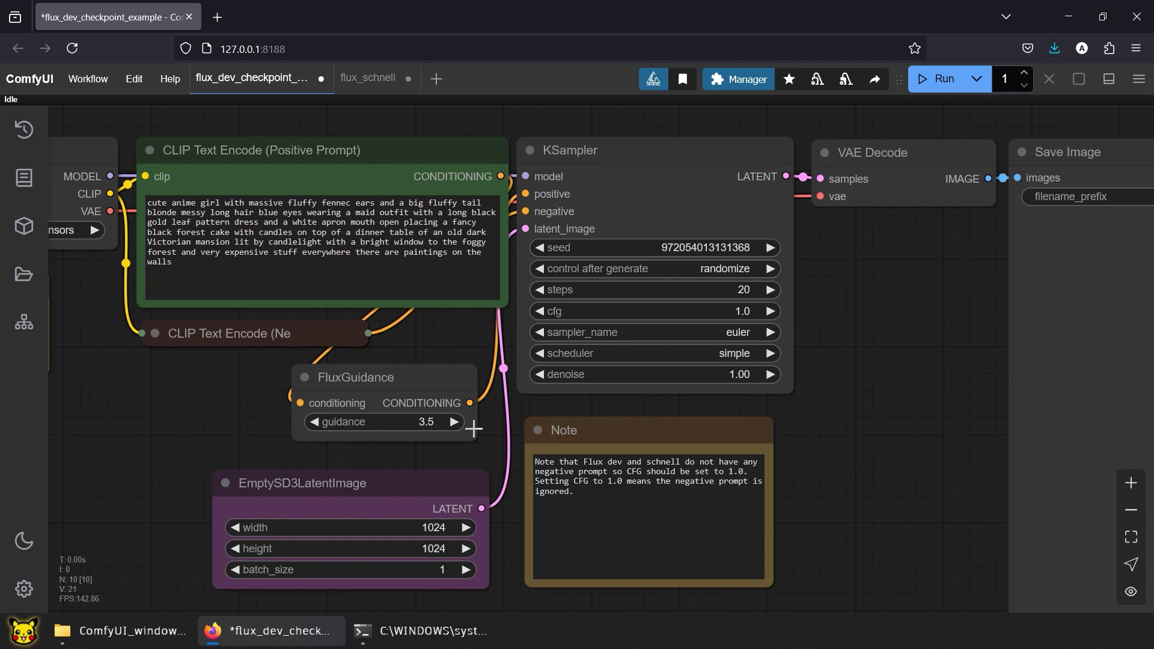
scroll(473, 429, "down", 7)
left_click_drag(597, 448, 584, 359)
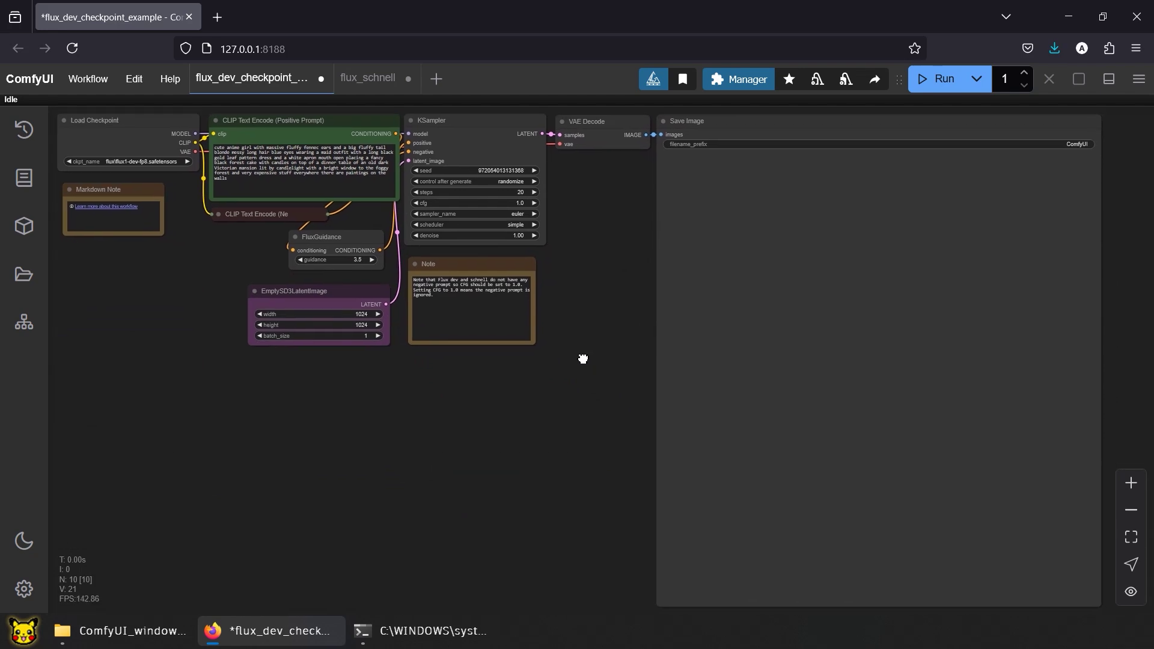
Step: Switch to the flux_schnell workflow with its KSampler node in view
left_click(376, 78)
left_click_drag(1012, 454, 799, 405)
scroll(785, 369, "up", 4)
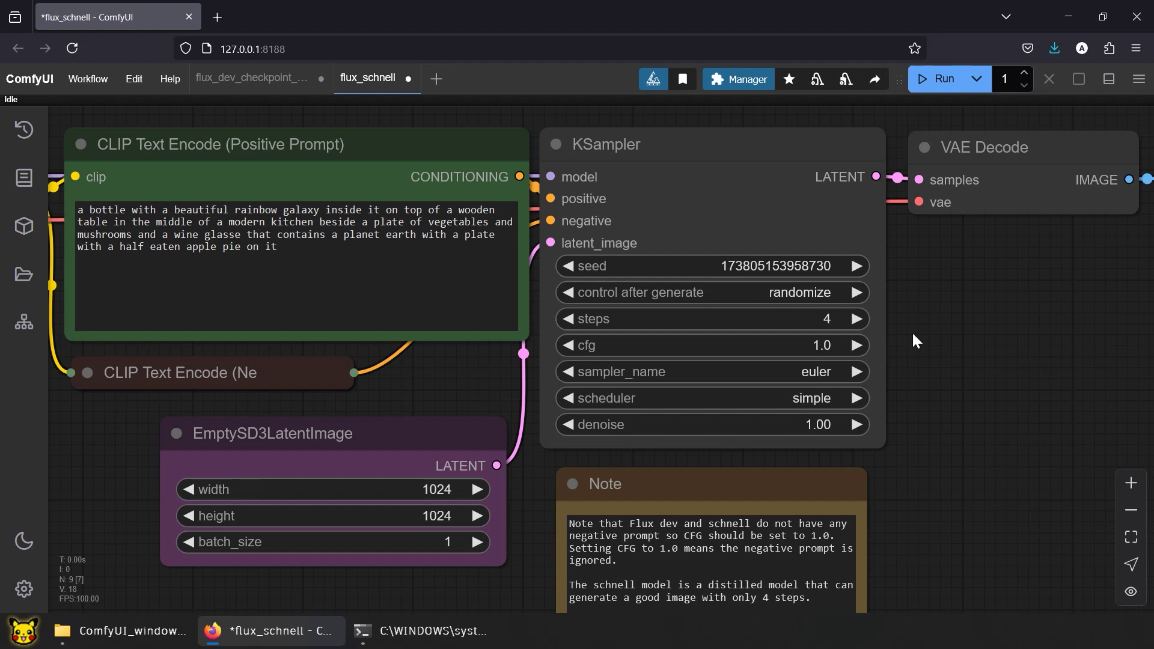
Step: Replace the flux_schnell positive prompt with 'A young woman sitting on a couch in a softly lit apartment…'
left_click_drag(923, 346, 1046, 363)
left_click(586, 322)
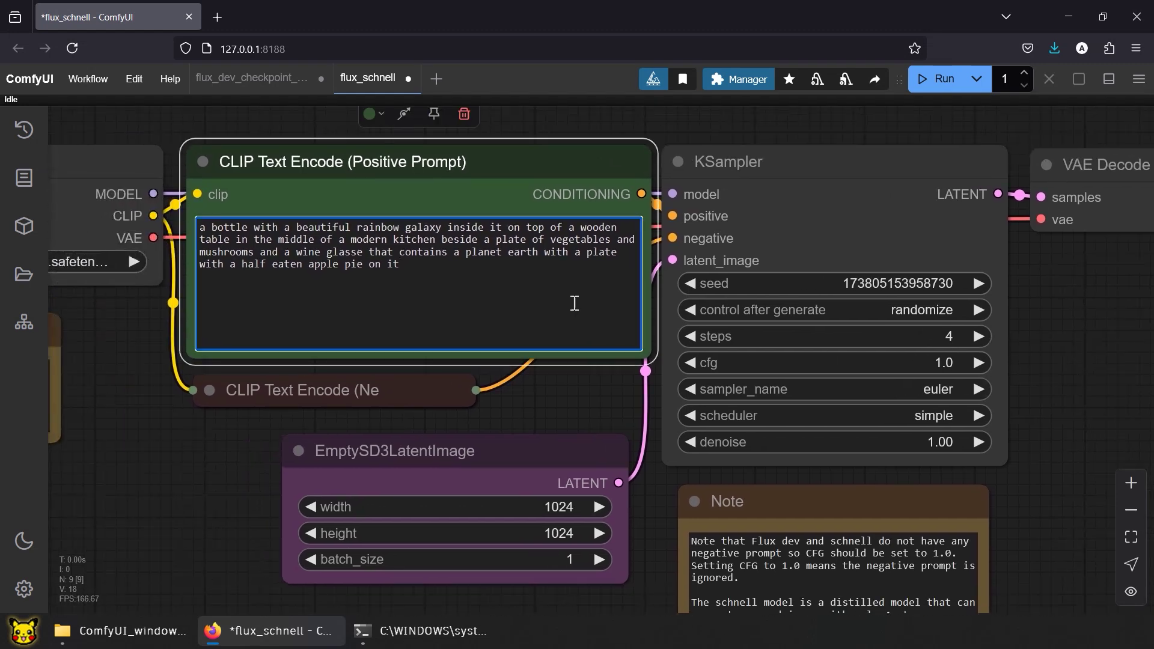
key("ctrl+a")
key("BackSpace")
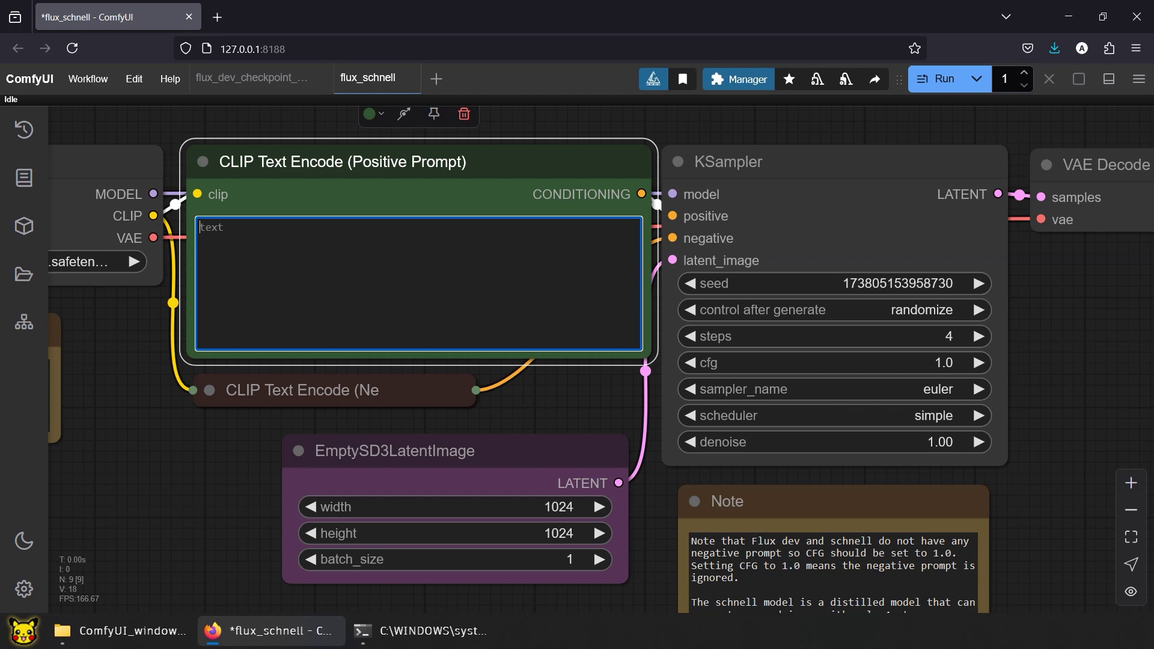
type("A young woman sitting on a couch in a softly lit apart")
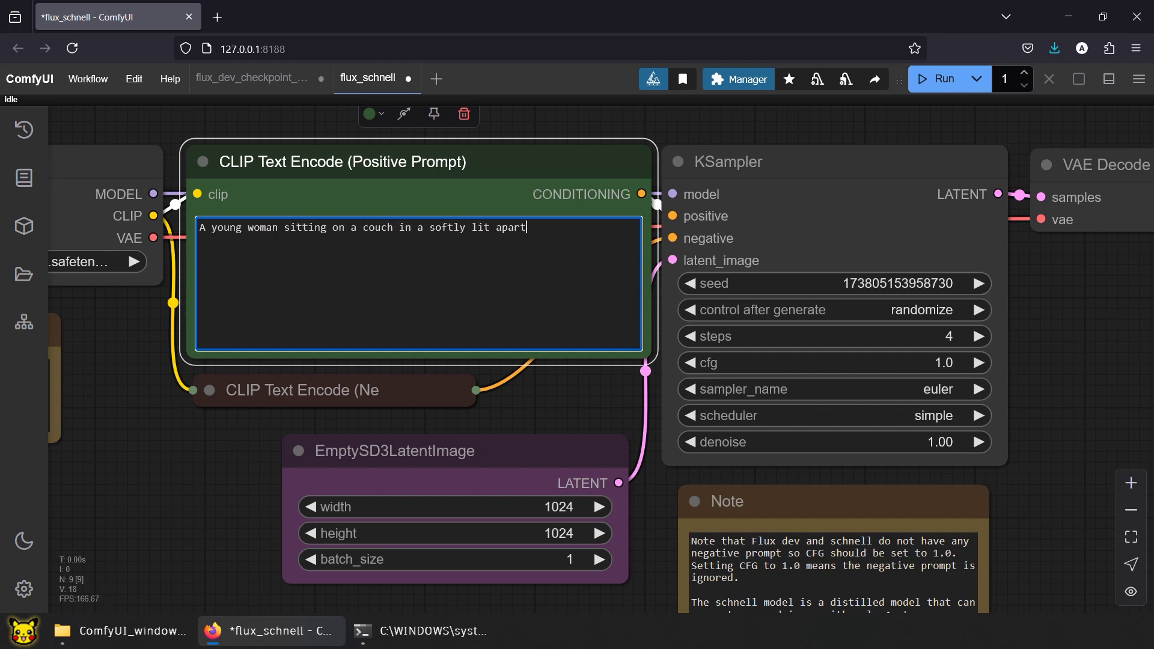
type("ment, facing the camera, smiling gently.")
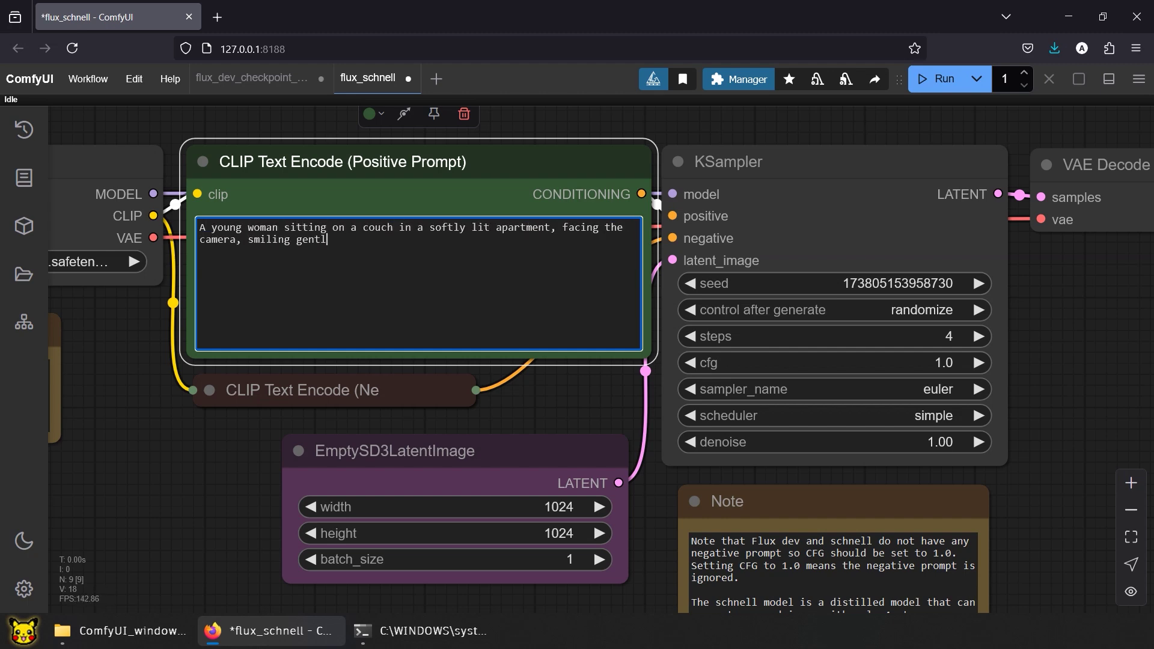
Step: Copy the full new couch prompt text to the clipboard and deselect the prompt node
key("ctrl+a")
right_click(327, 276)
left_click(349, 319)
left_click(257, 359)
left_click(186, 116)
scroll(186, 261, "down", 9)
left_click_drag(194, 236, 185, 234)
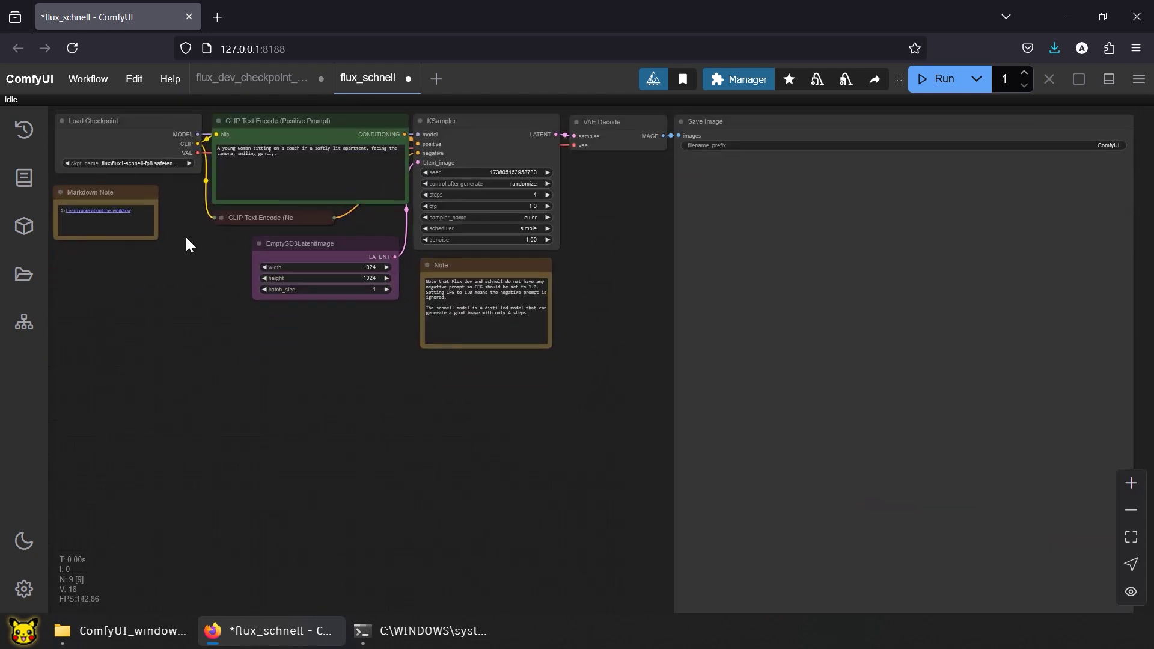
Step: Paste the couch prompt into the flux_dev_checkpoint workflow and run one generation
left_click(268, 85)
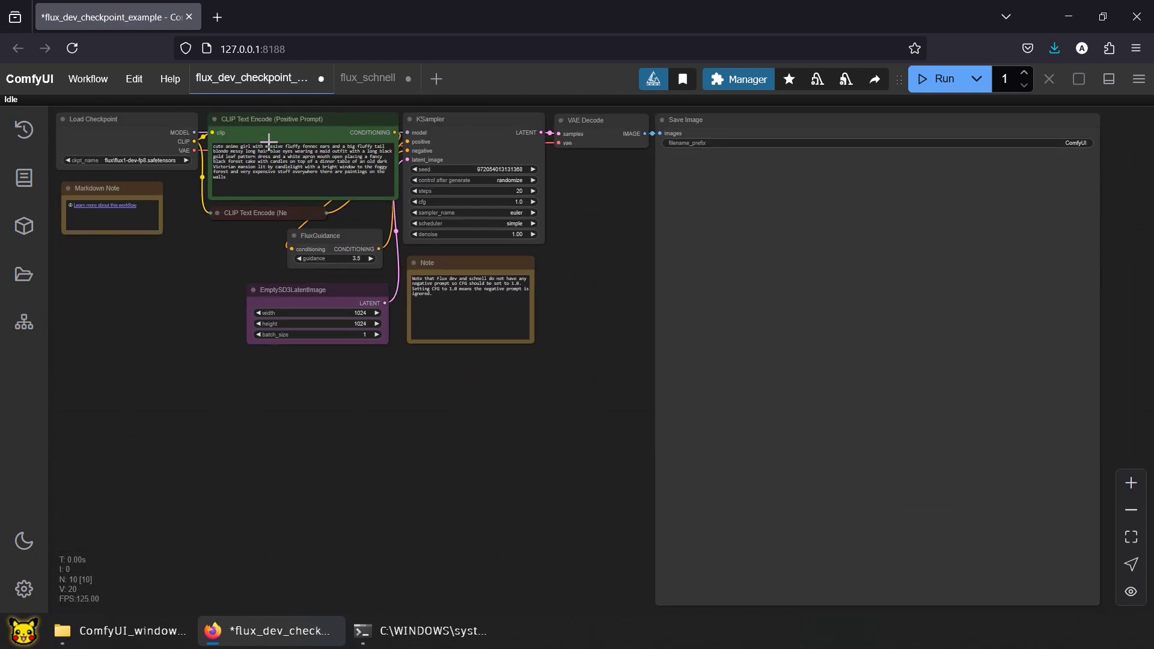
left_click(249, 170)
key("ctrl+a")
right_click(249, 170)
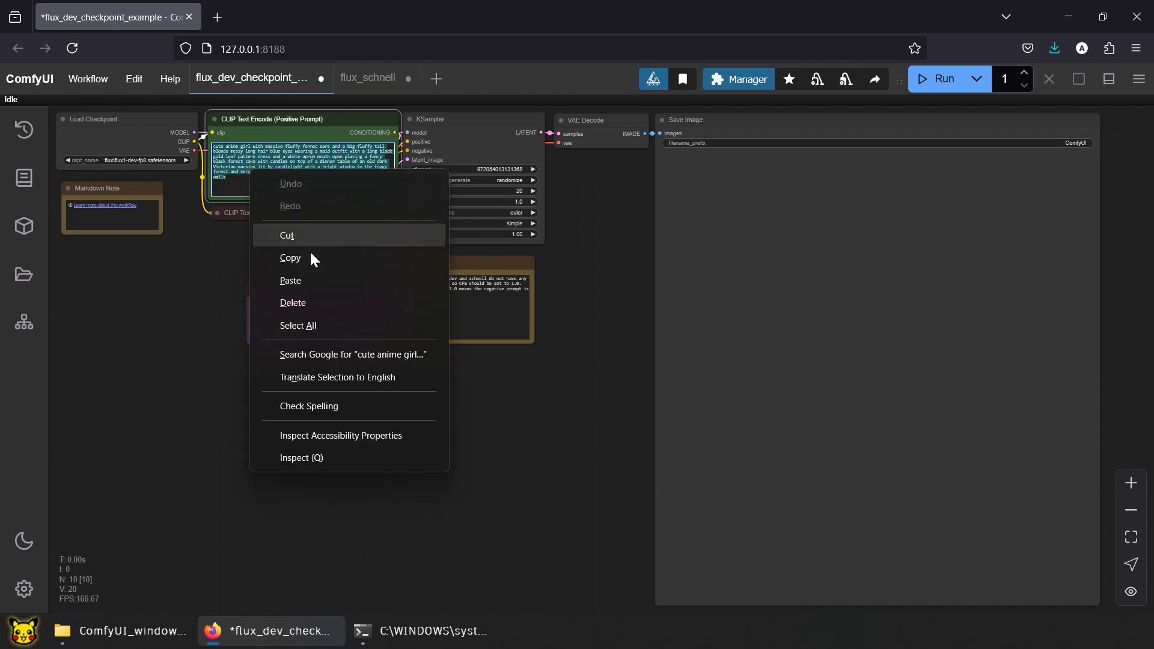
left_click(310, 279)
left_click(571, 237)
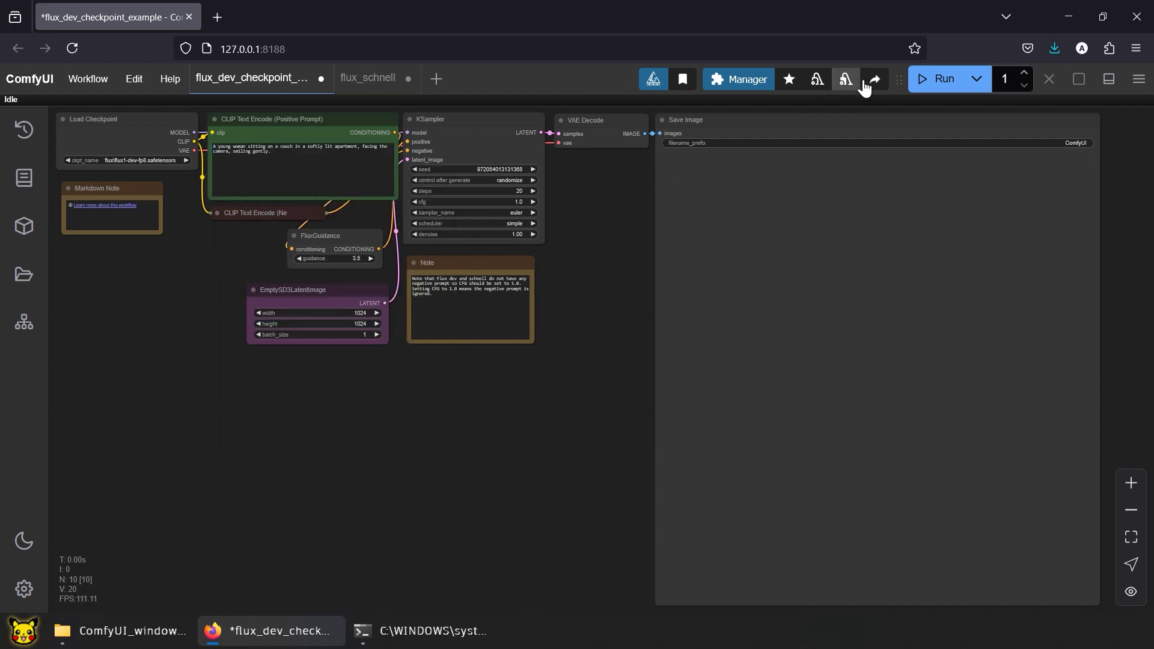
left_click(924, 84)
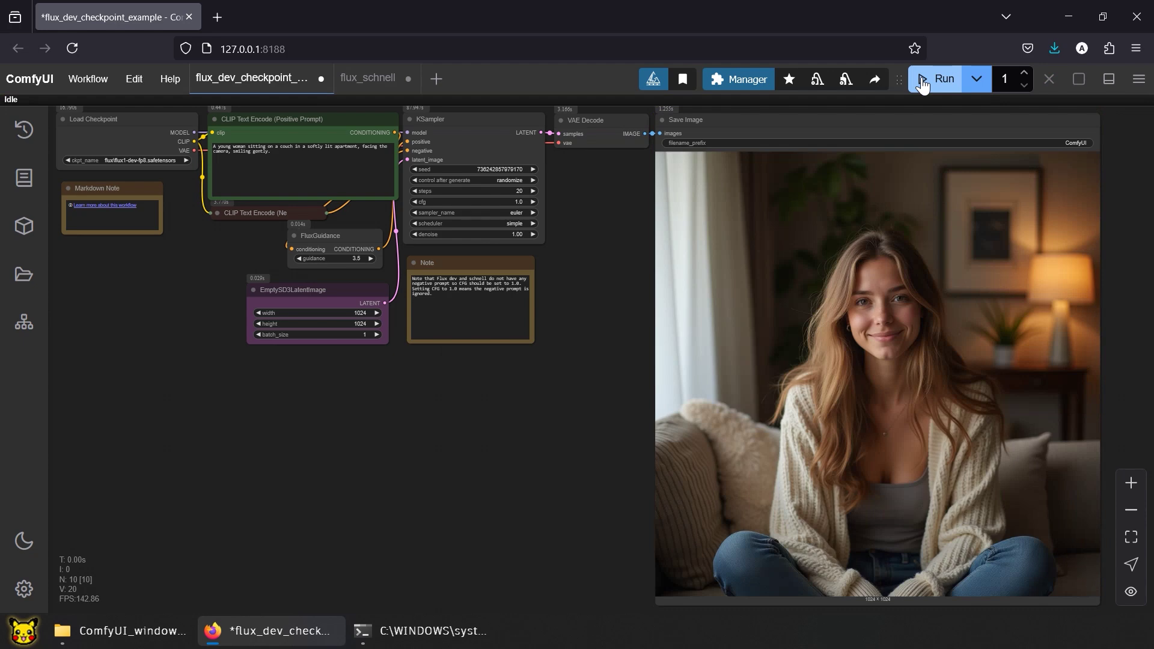
Step: Set batch count to 4, queue four flux dev generations, and check the console log
left_click(448, 628)
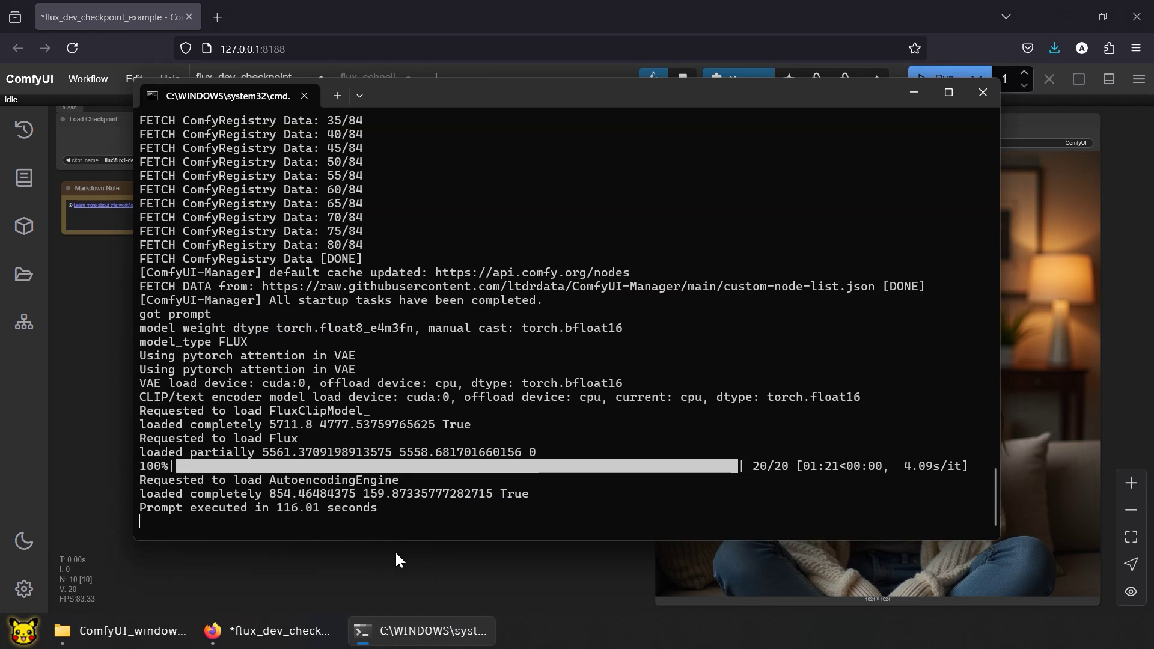
left_click(277, 631)
double_click(1010, 79)
type("4")
left_click(934, 81)
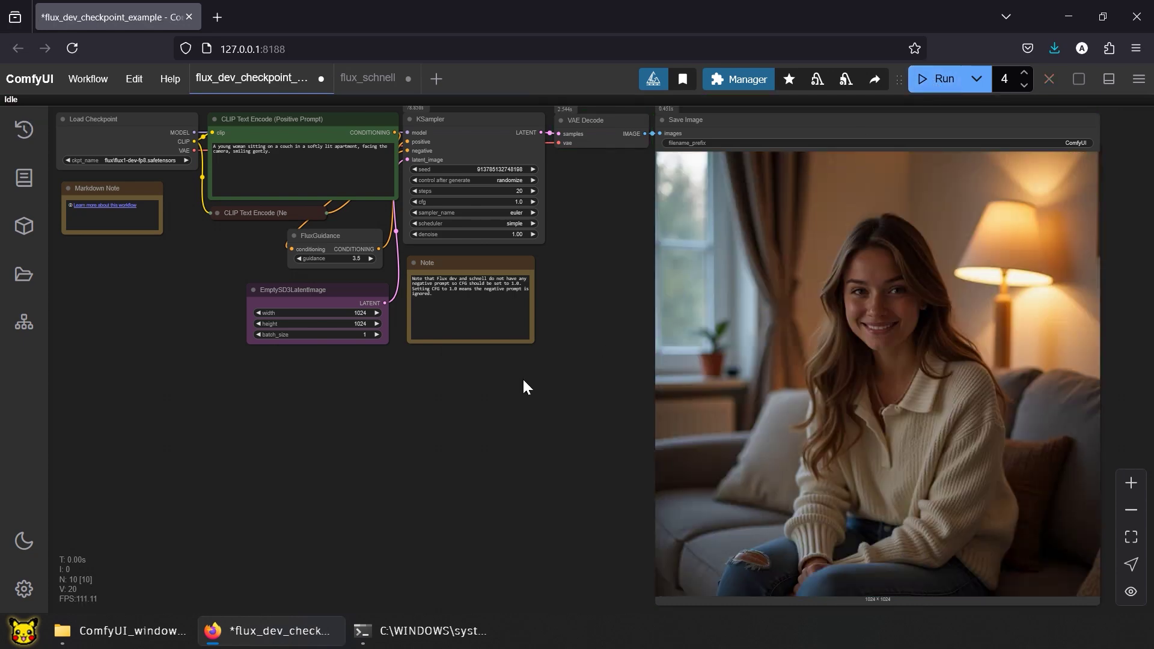
left_click(409, 631)
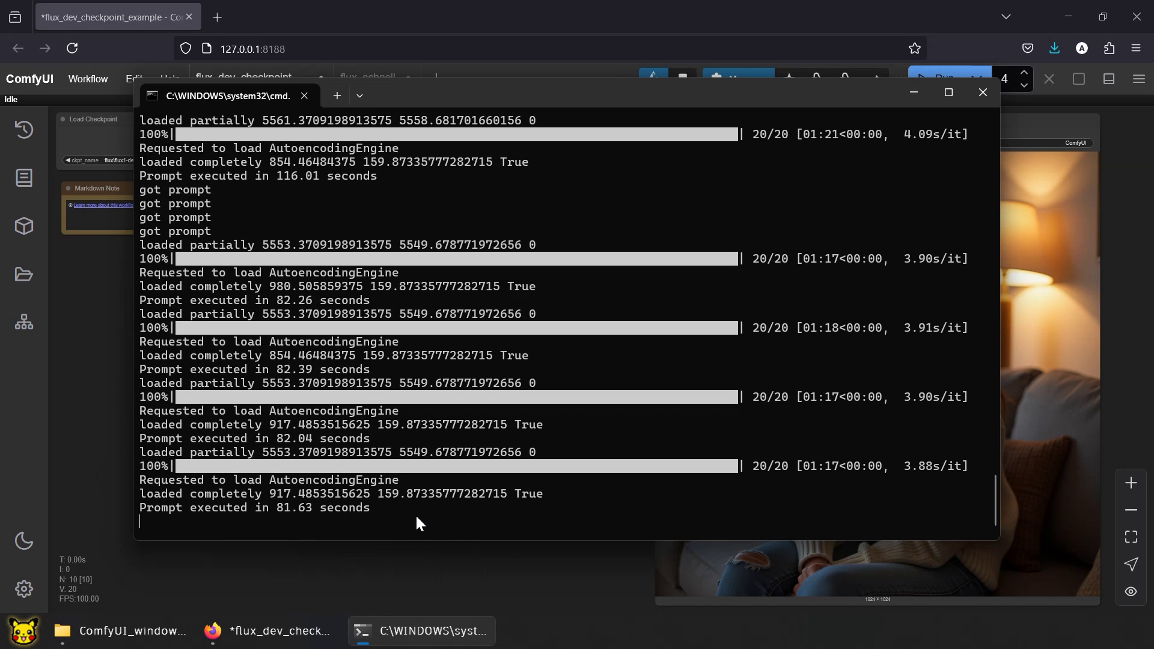
left_click(433, 630)
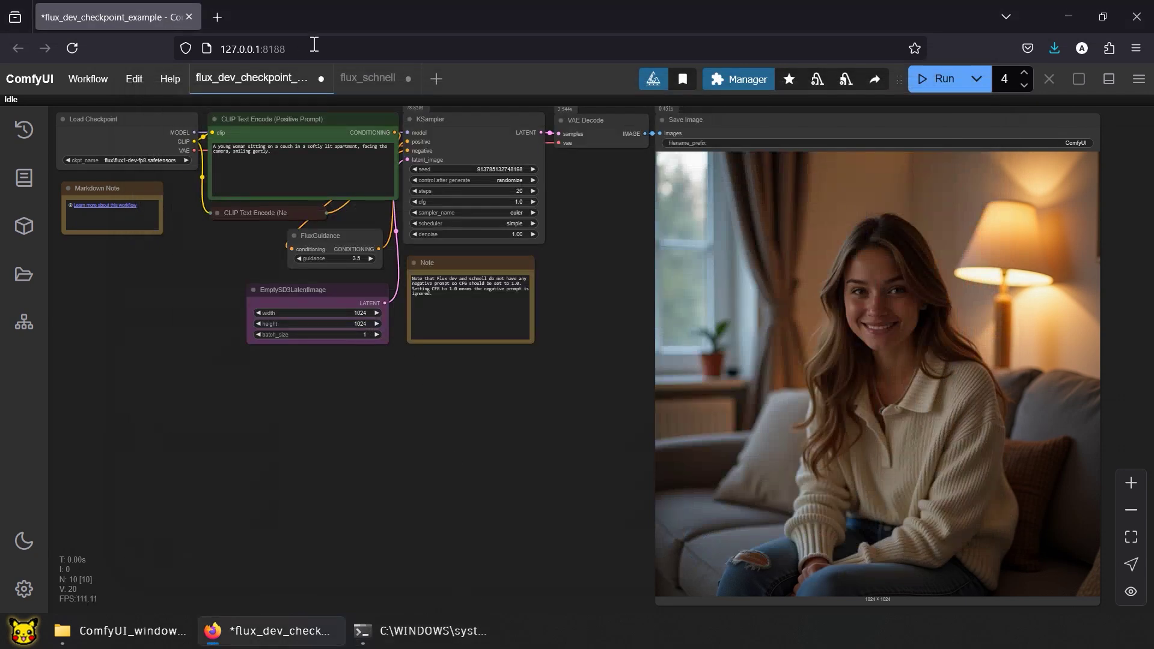
Step: Run the flux_schnell workflow once at batch count 1 and check its timing in the console
left_click(367, 77)
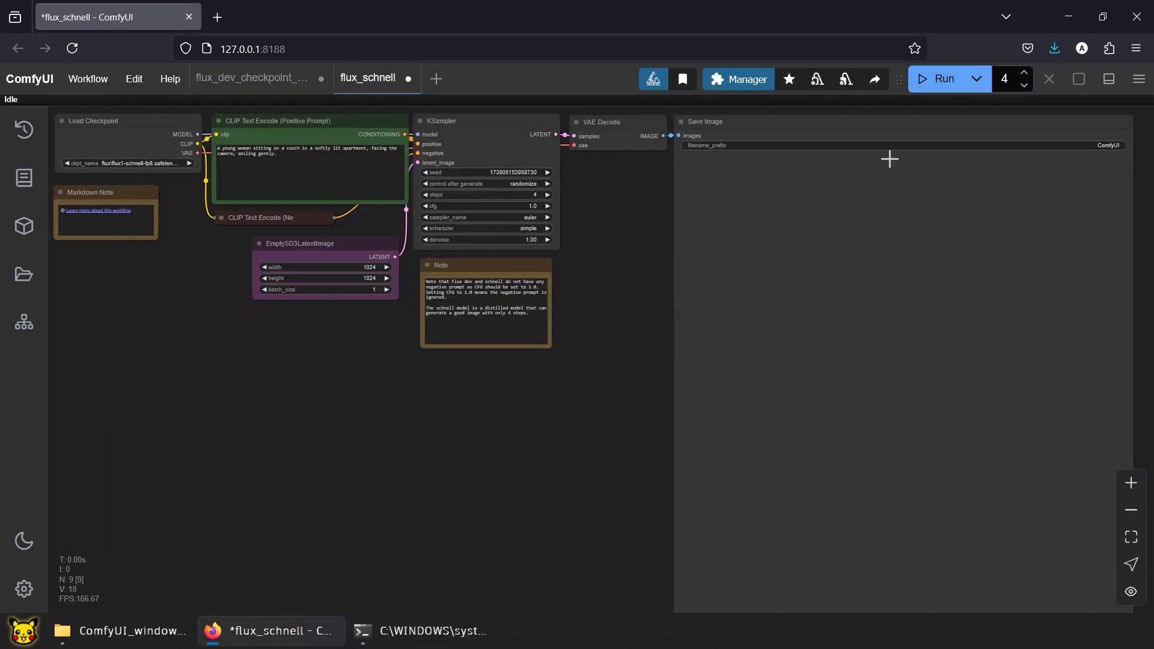
left_click(1023, 85)
left_click(1023, 85)
left_click(1024, 84)
left_click(933, 82)
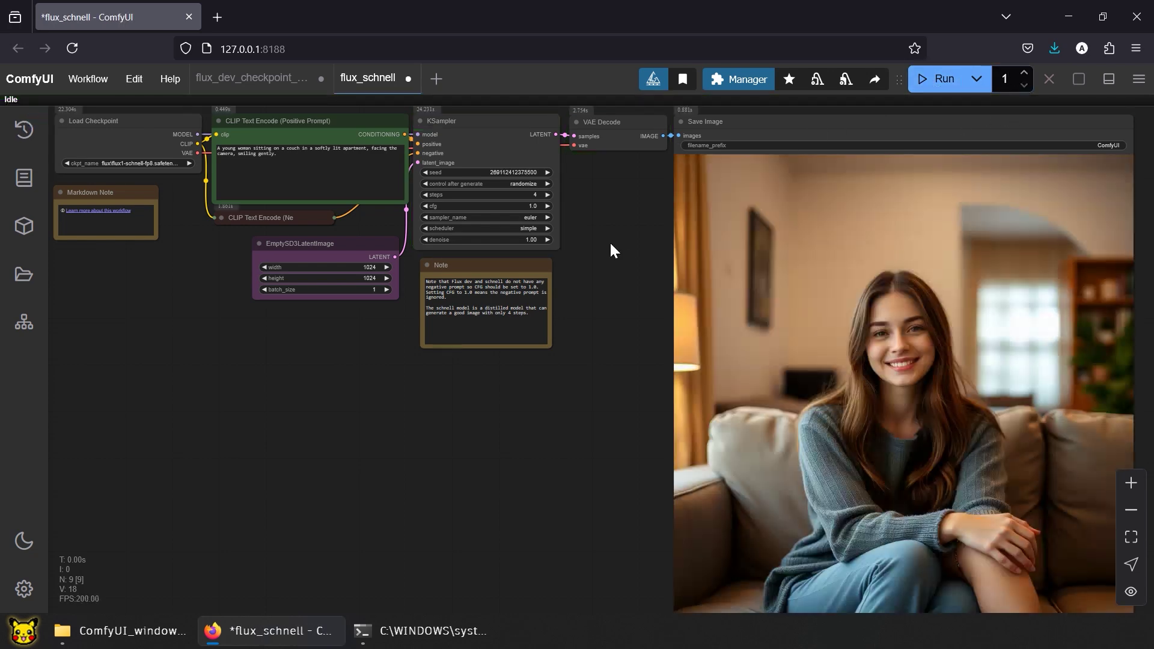
left_click(474, 628)
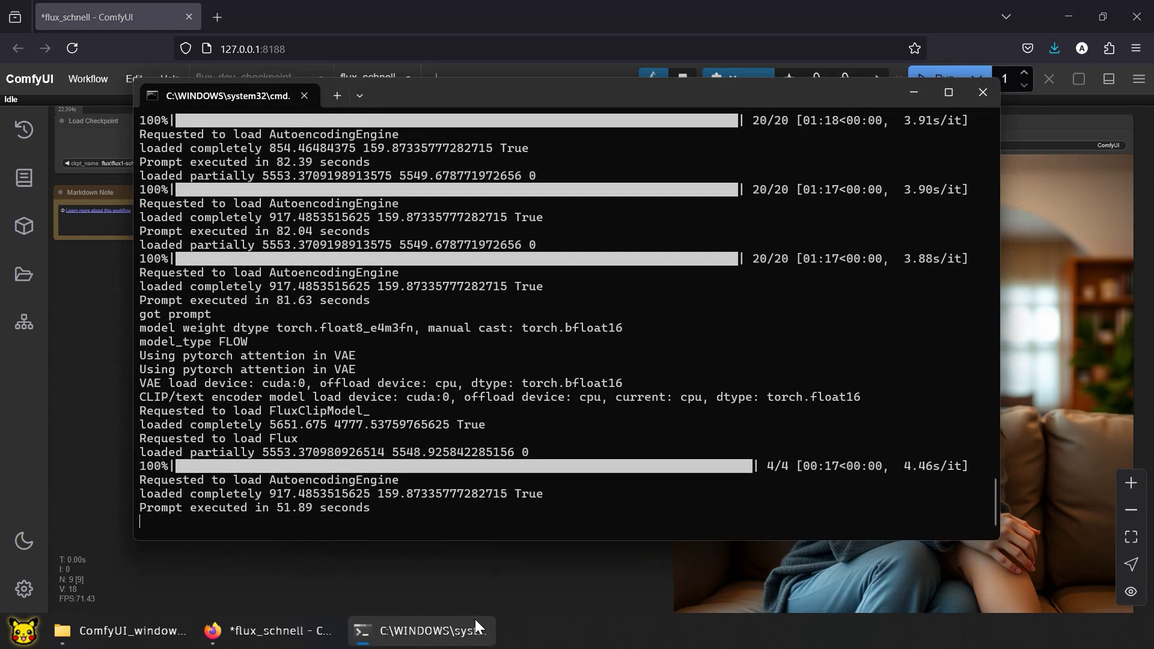
left_click(475, 621)
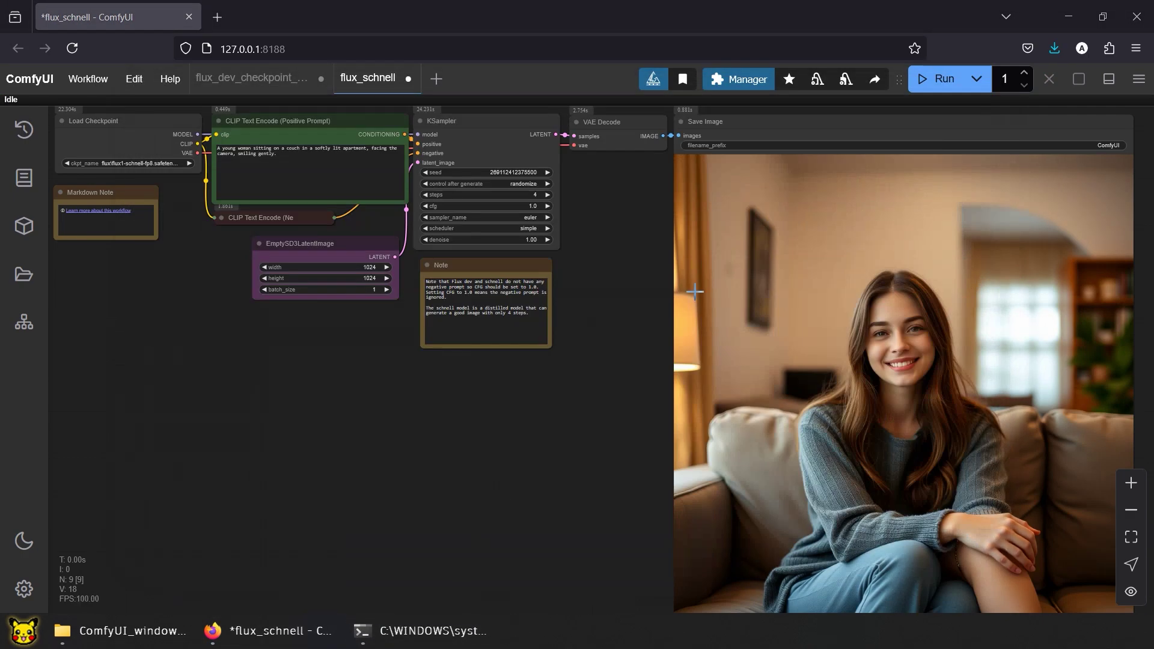
Step: Queue four more flux_schnell generations and review their timings in the console
left_click(942, 83)
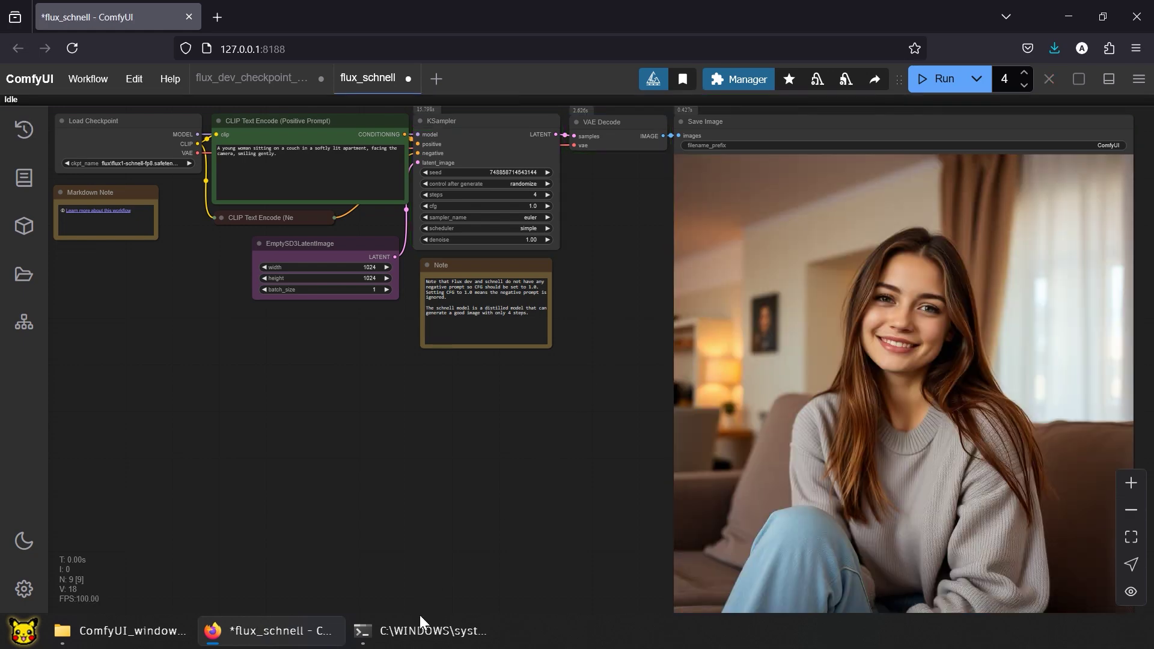
left_click(423, 622)
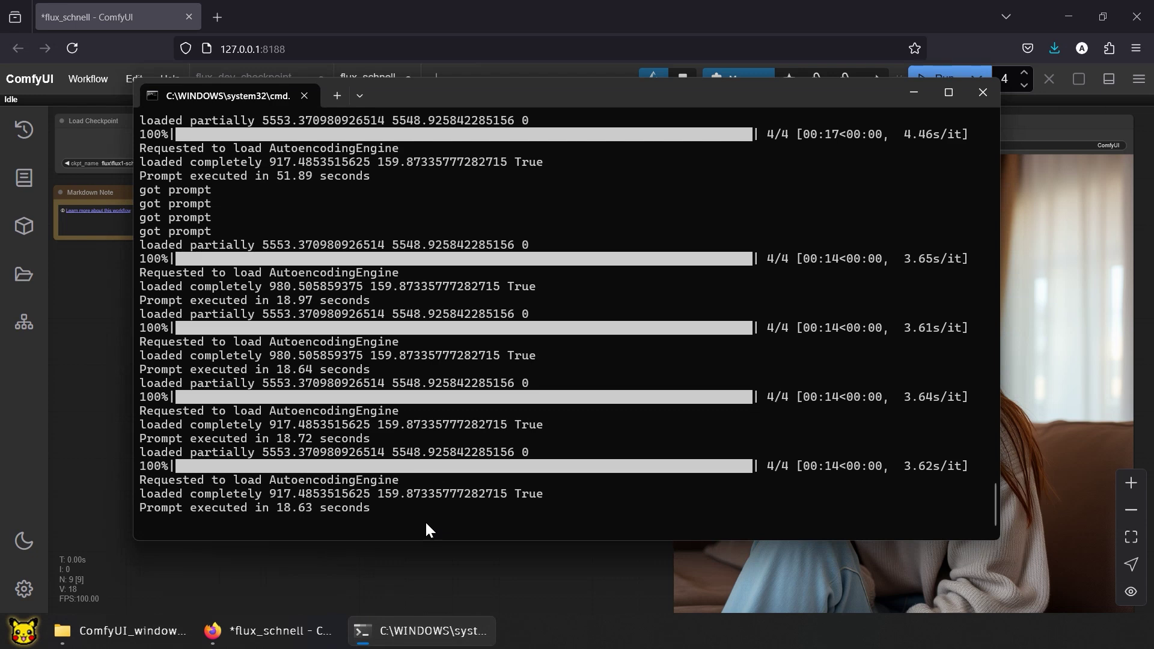
left_click(429, 638)
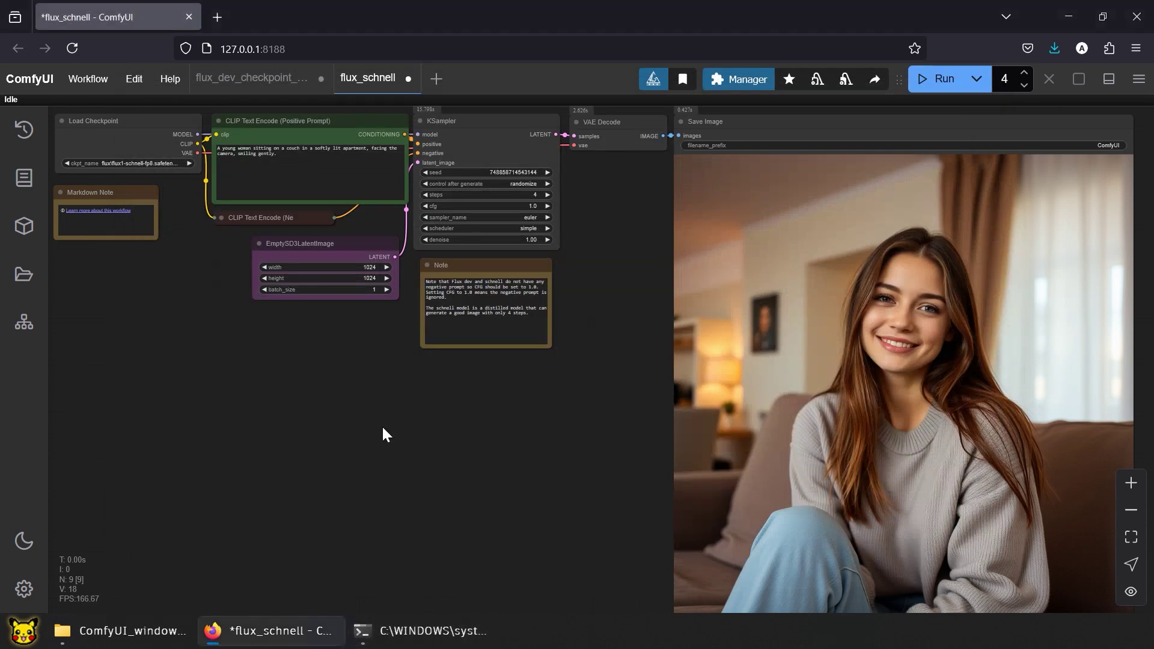
Step: Test the flux dev workflow at 4 KSampler steps with batch count 1
left_click(269, 79)
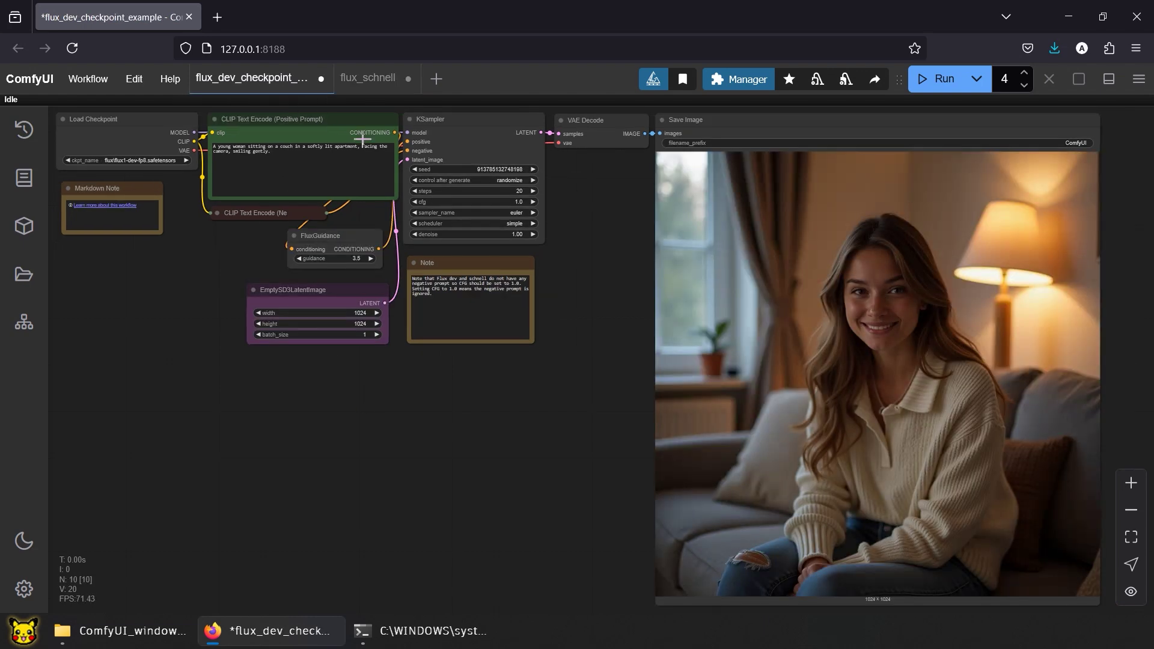
left_click(520, 191)
type("4")
key("Return")
left_click(1025, 86)
left_click(1024, 86)
left_click(1024, 86)
left_click(940, 79)
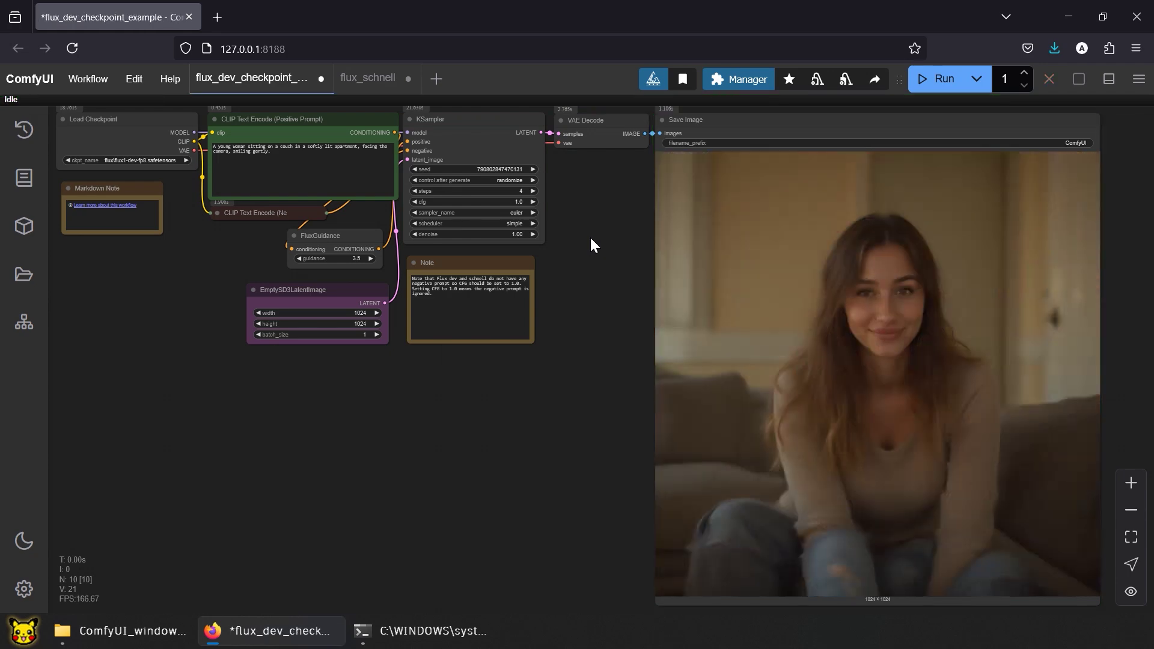
Step: Restore KSampler steps to 20 and render a new image
left_click(511, 192)
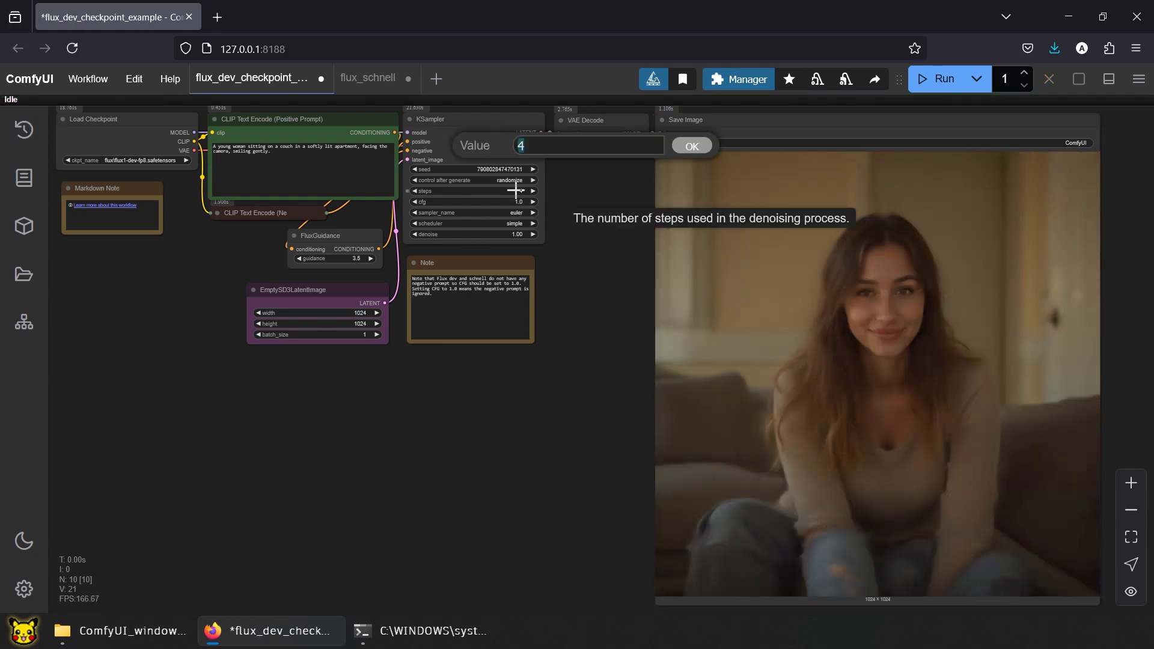
type("20")
key("Return")
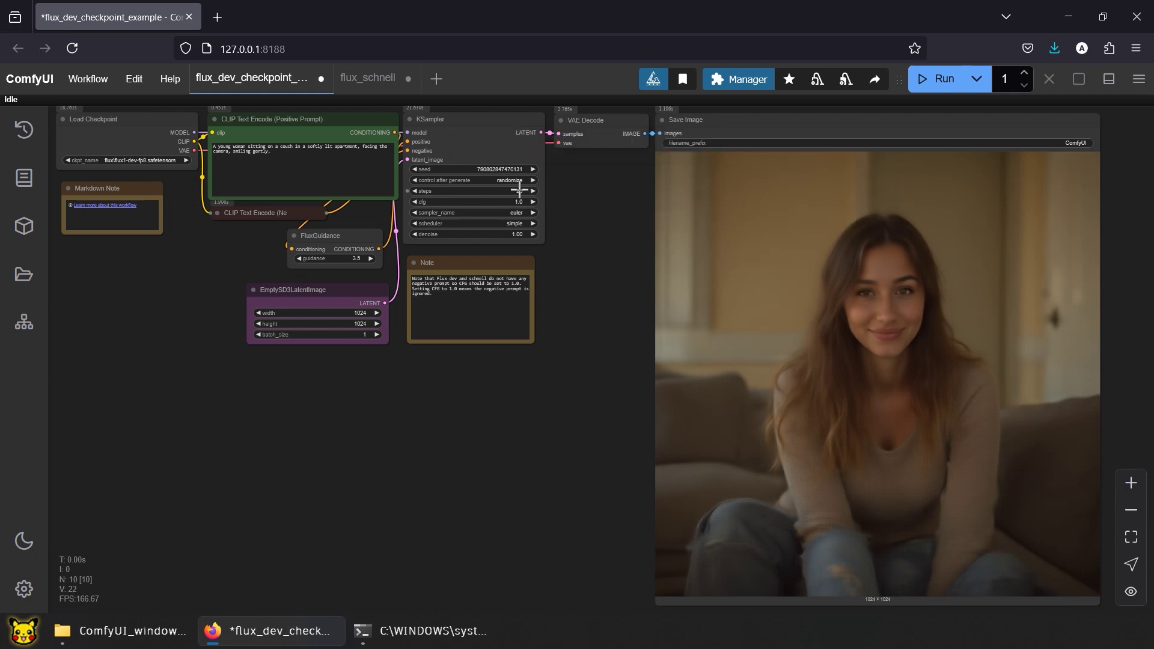
left_click(938, 79)
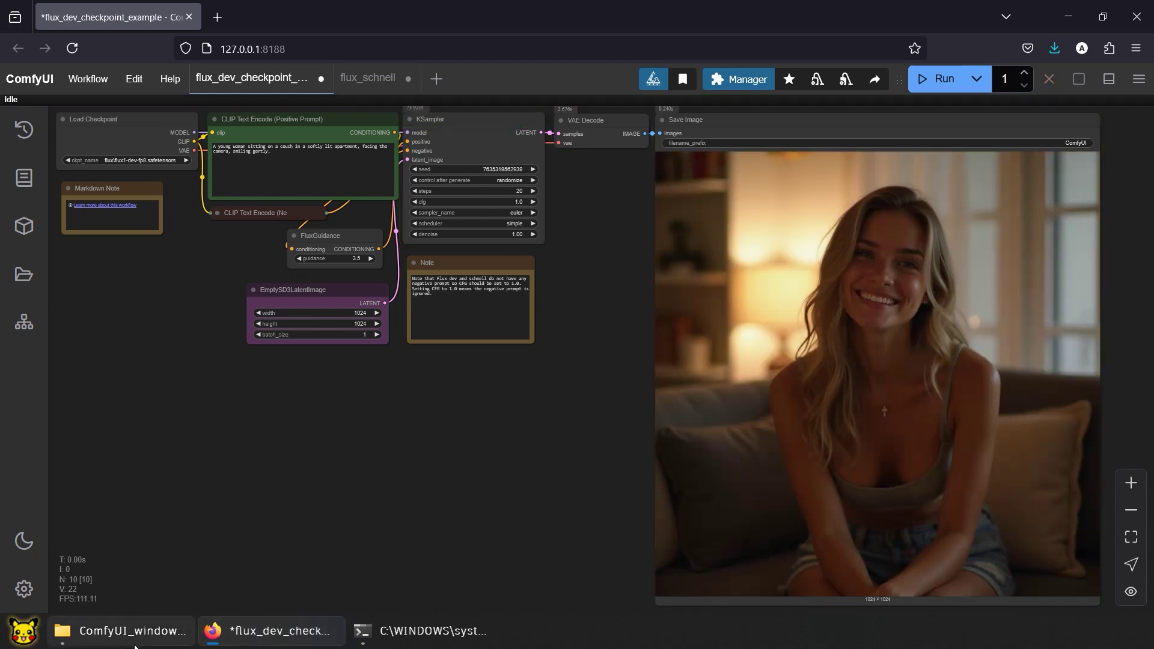
Step: Open the first generated image from ComfyUI's output folder in Photos and zoom in
left_click(120, 631)
double_click(237, 132)
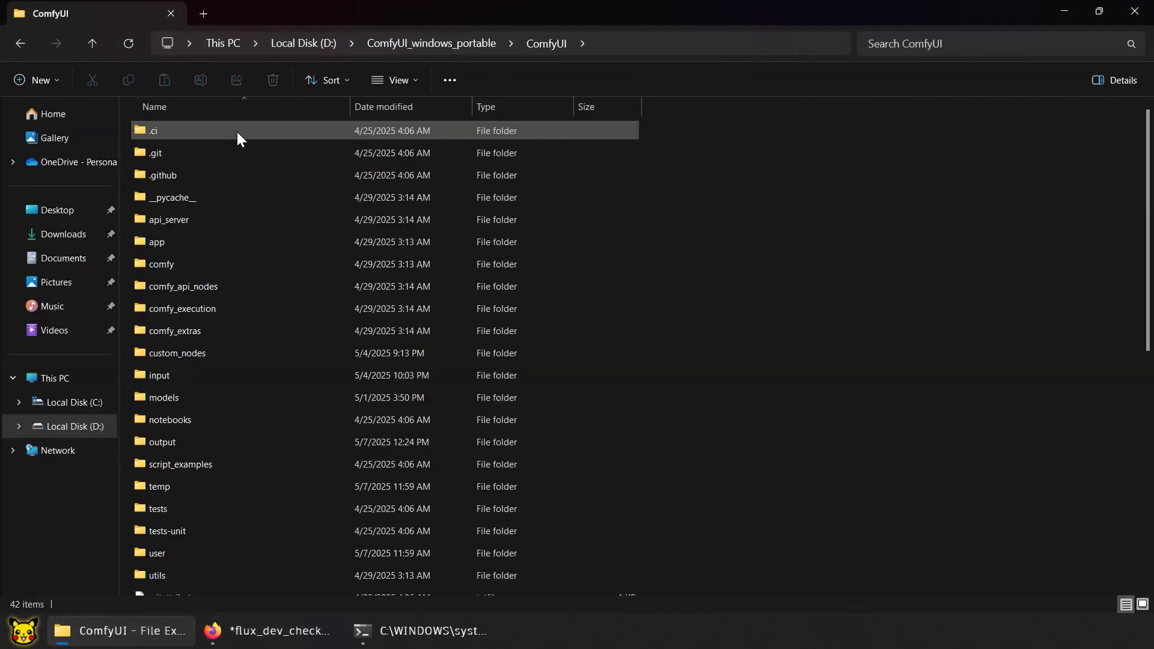
double_click(203, 443)
double_click(259, 150)
scroll(587, 289, "up", 6)
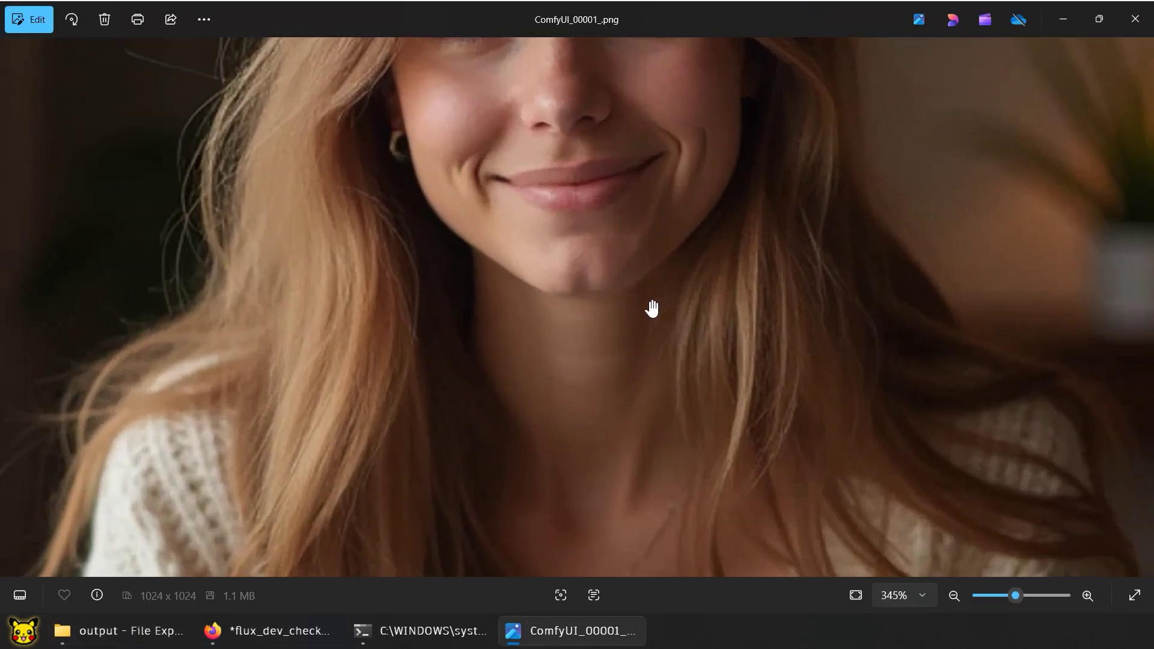
scroll(653, 307, "down", 6)
Step: Browse through the remaining generated portraits, from ComfyUI_00004 to ComfyUI_00012, zooming in on each
key("Right")
scroll(608, 303, "up", 5)
scroll(609, 306, "down", 2)
key("Right")
scroll(594, 317, "up", 5)
scroll(594, 314, "down", 5)
key("Right")
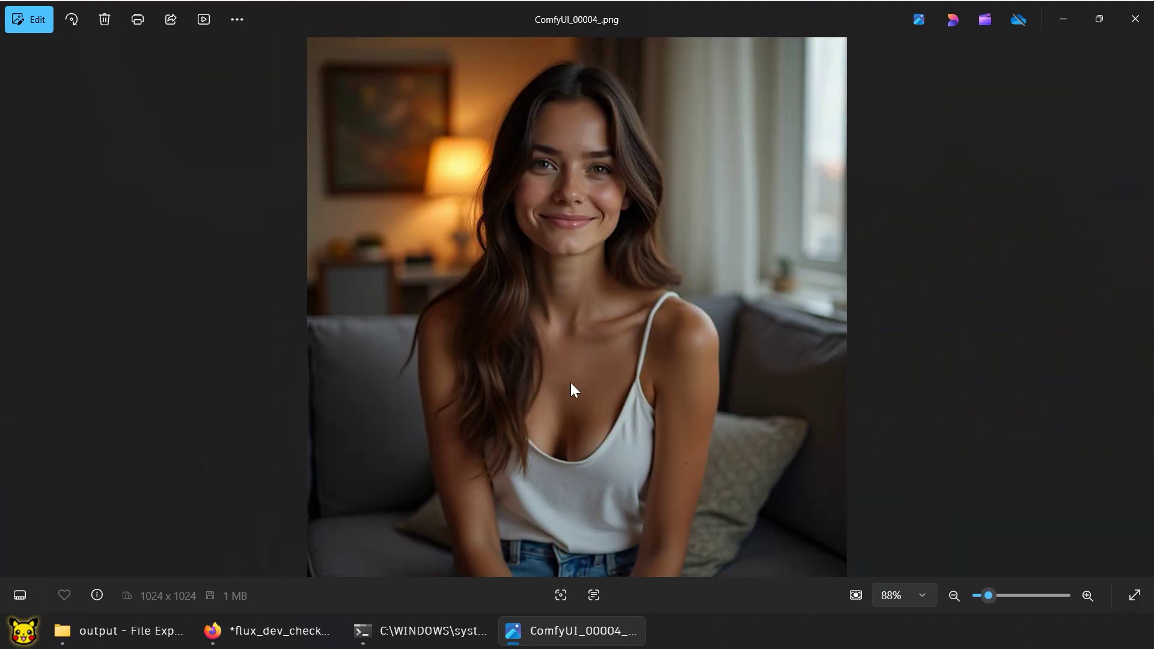
scroll(577, 421, "up", 4)
scroll(586, 444, "down", 4)
scroll(594, 282, "up", 3)
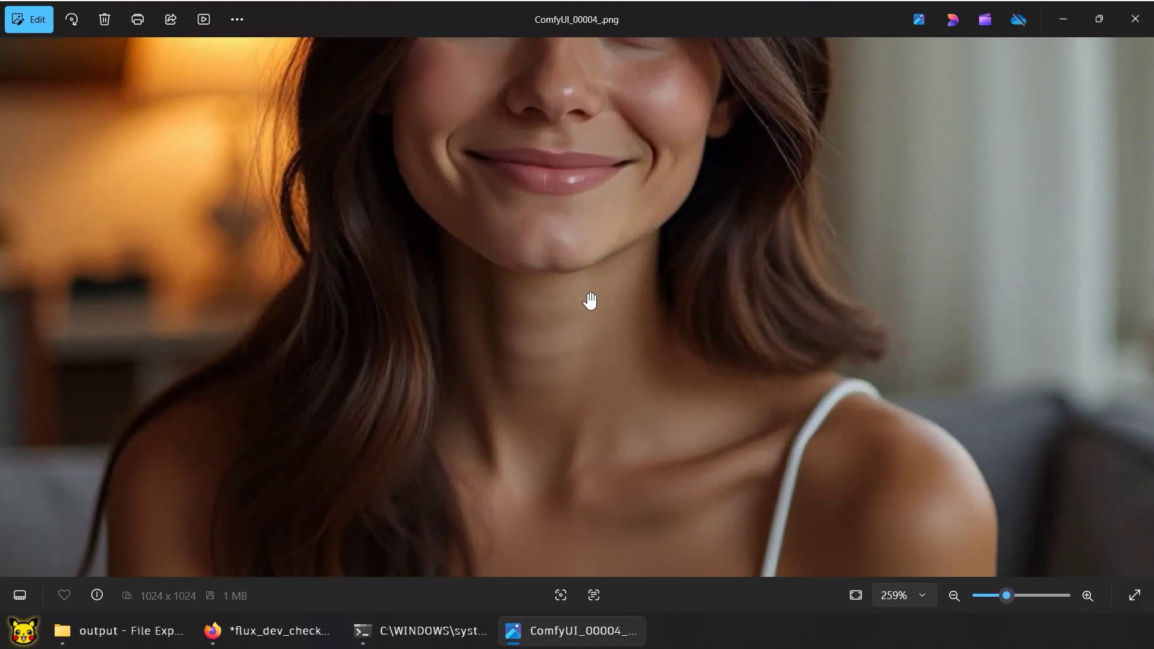
scroll(592, 302, "down", 3)
key("Right")
key("Right")
key("Right")
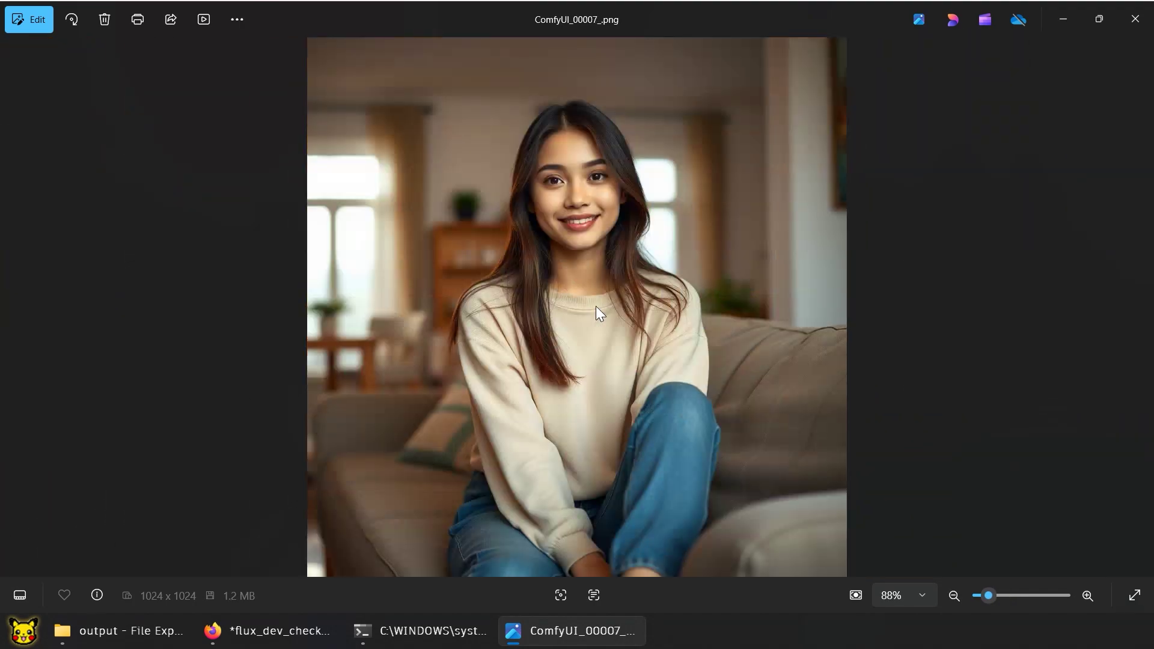
key("Right")
key("Right")
key("Right")
key("Right")
key("Right")
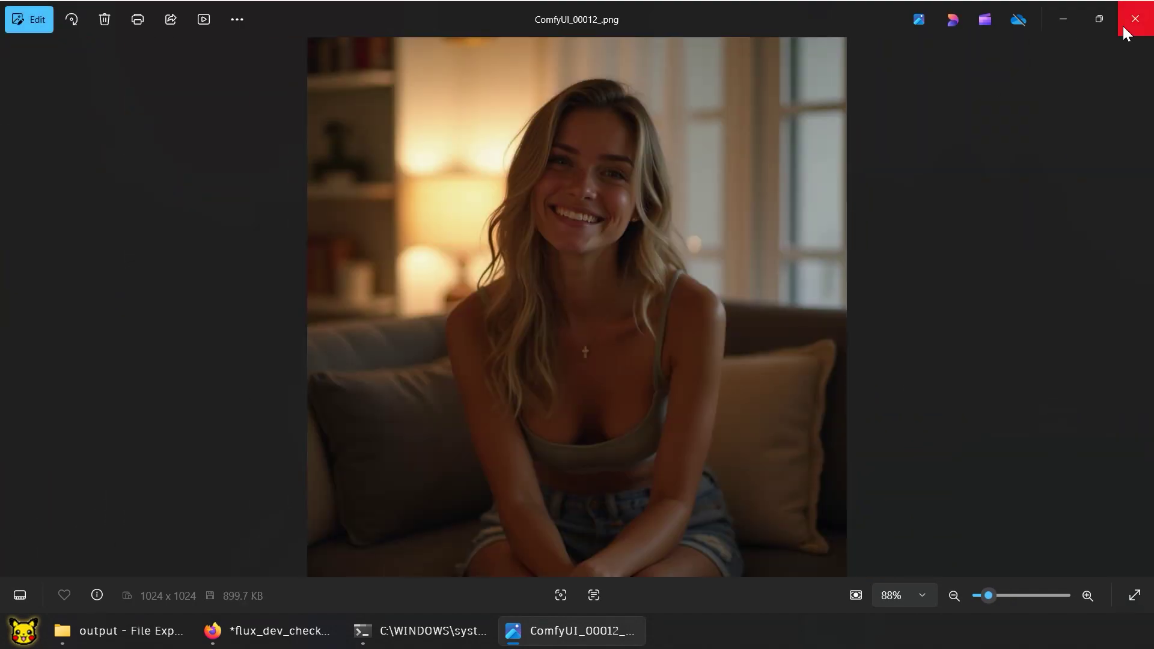
Step: Close the Photos viewer and return to the ComfyUI workflow in Firefox
left_click(1126, 28)
left_click(431, 43)
left_click(283, 635)
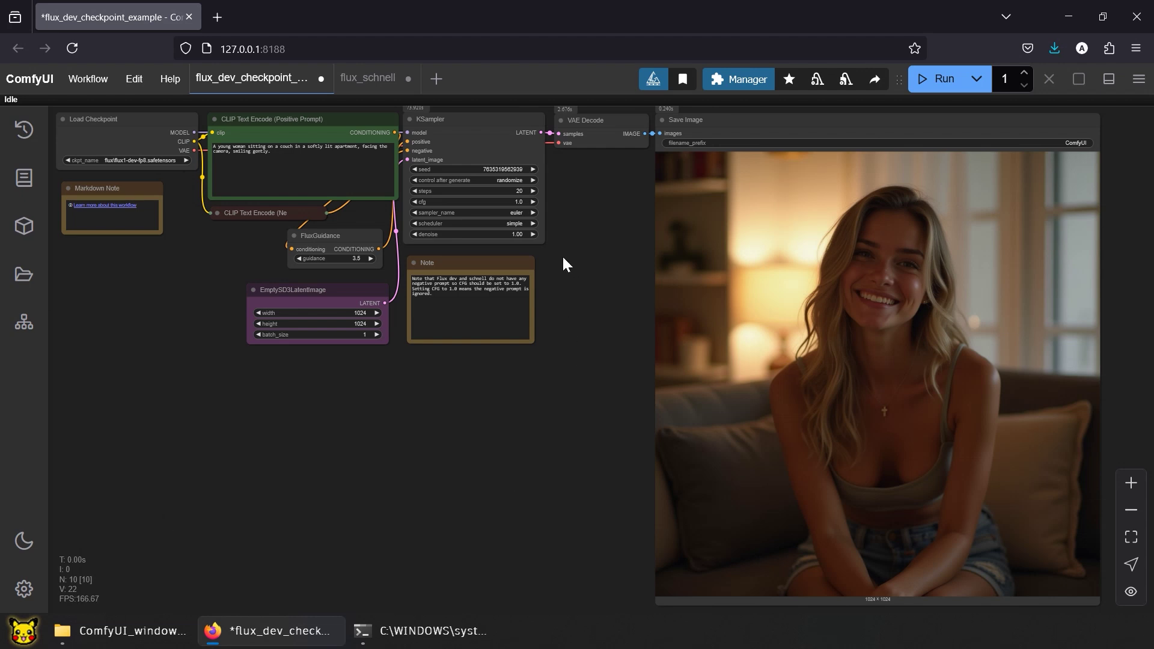
Step: Open a new workflow tab and close the flux_dev and flux_schnell tabs without saving
left_click(436, 79)
left_click(322, 78)
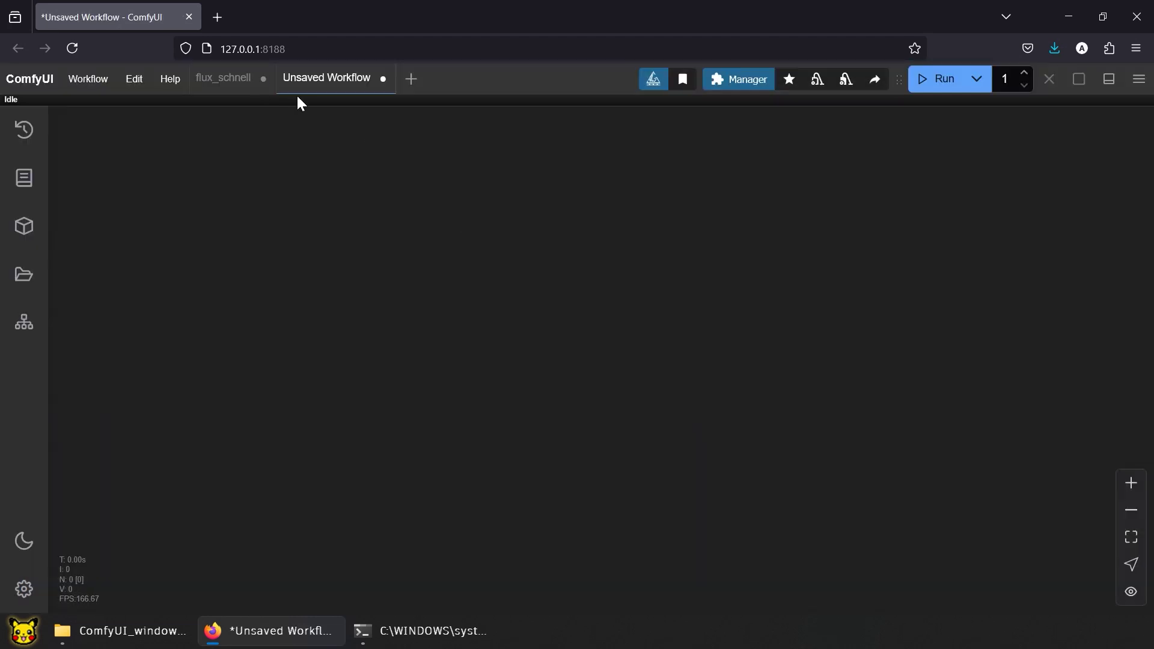
left_click(264, 78)
left_click(688, 410)
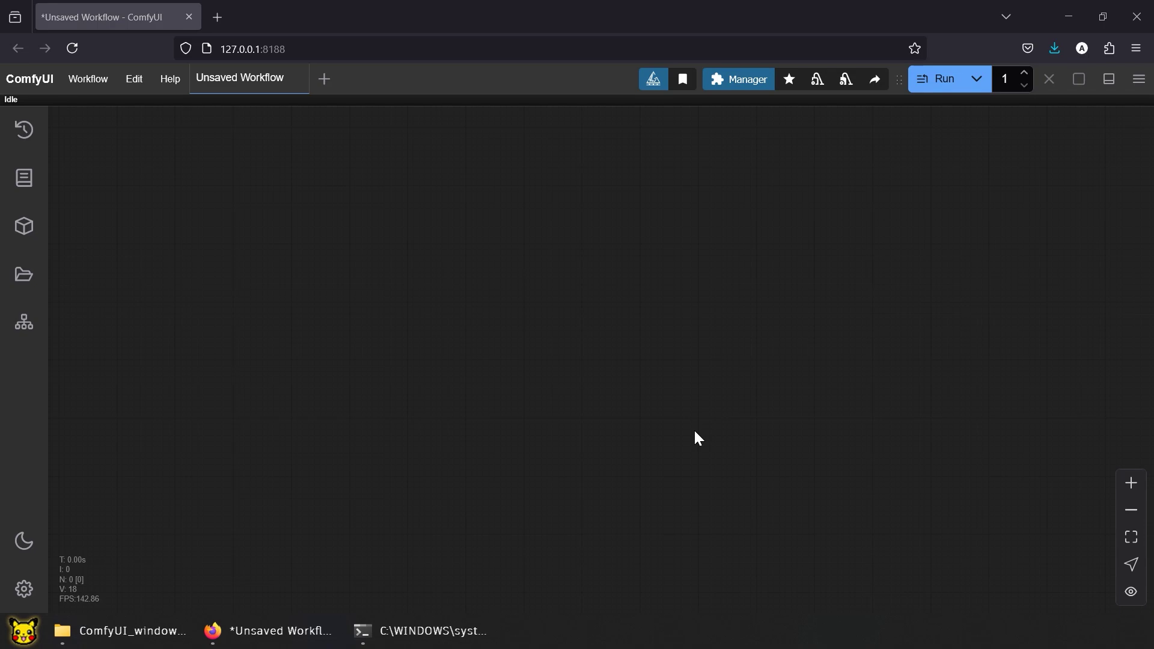
Step: Add a trial Load Checkpoint node from the 'load' search, then delete it
double_click(467, 259)
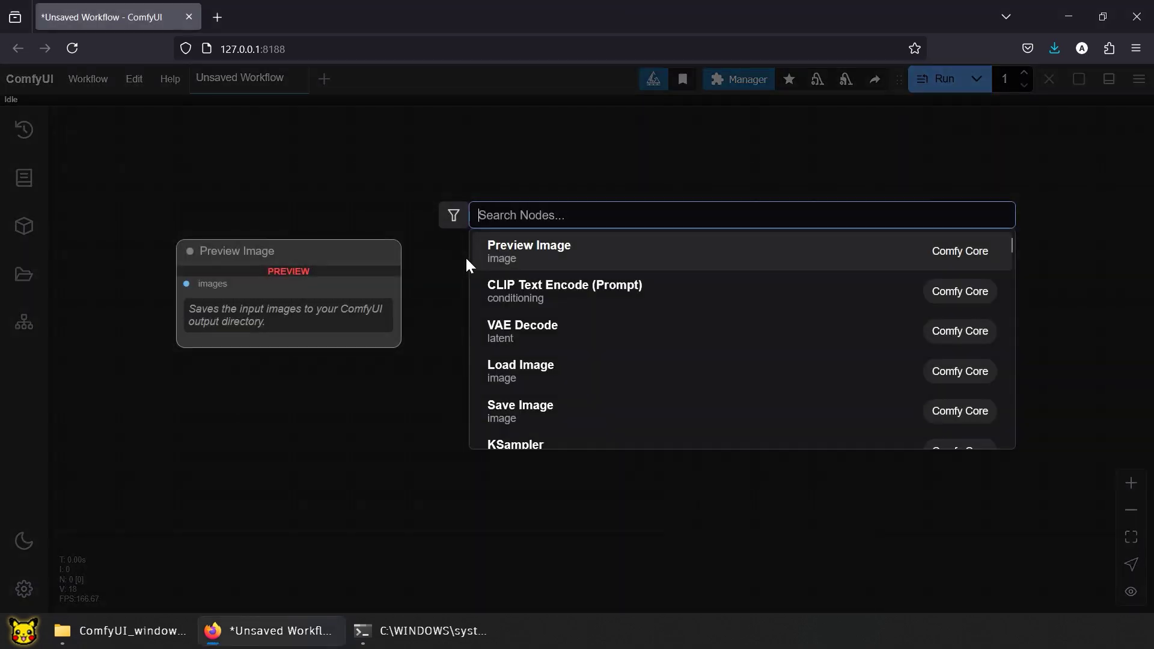
type("load")
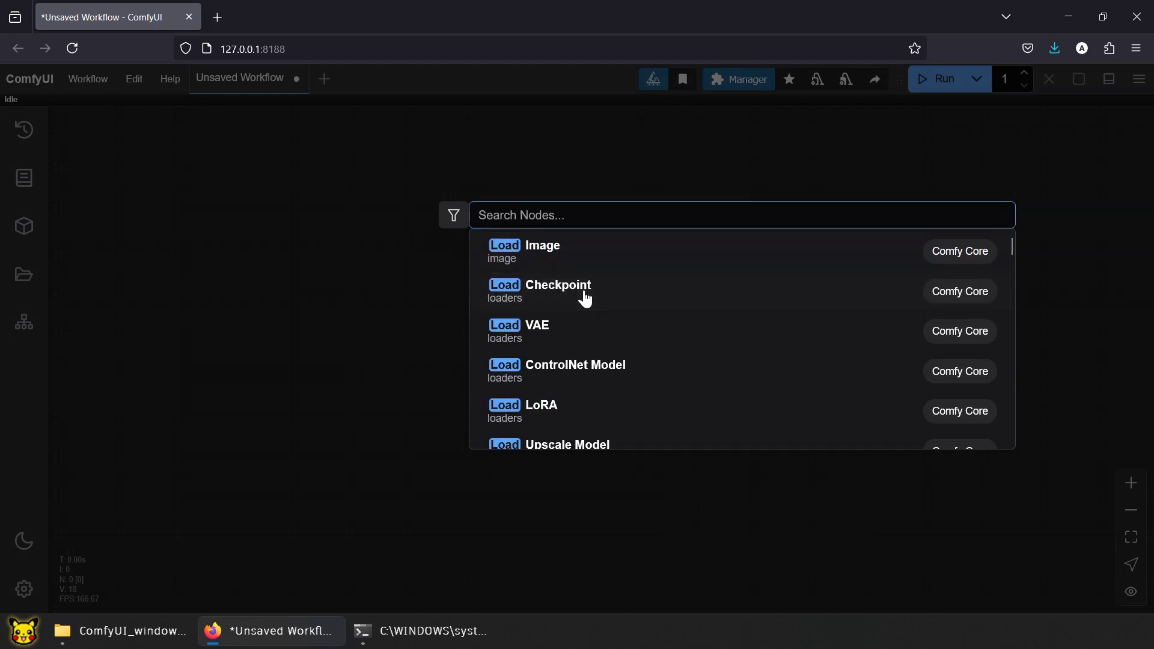
left_click(582, 293)
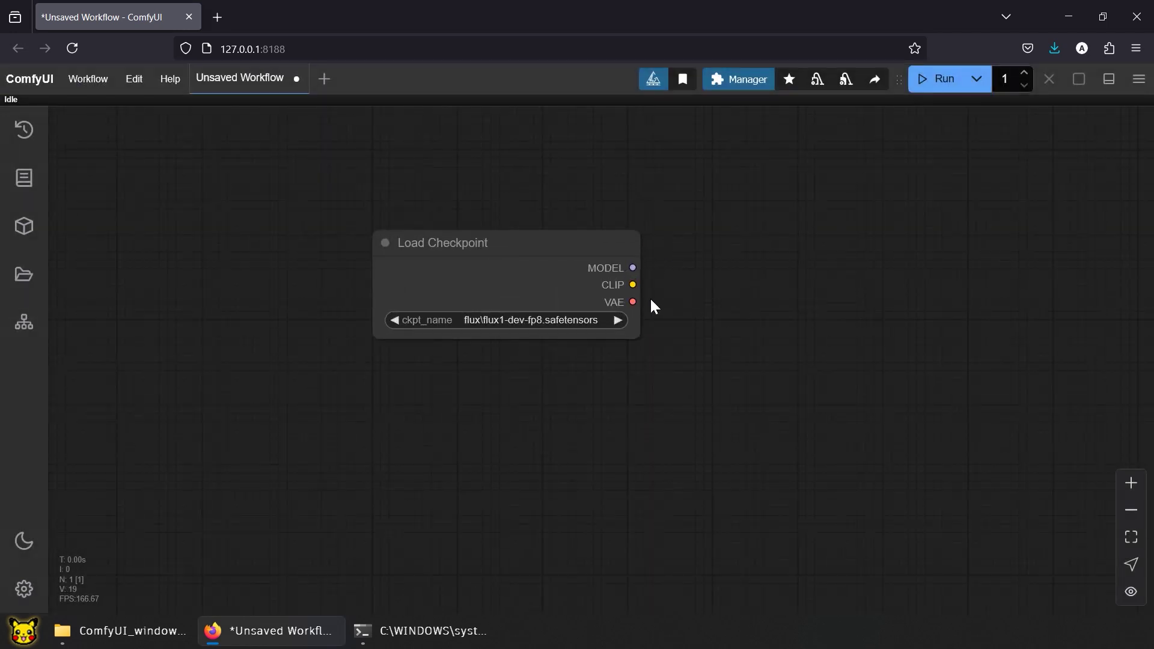
left_click(519, 262)
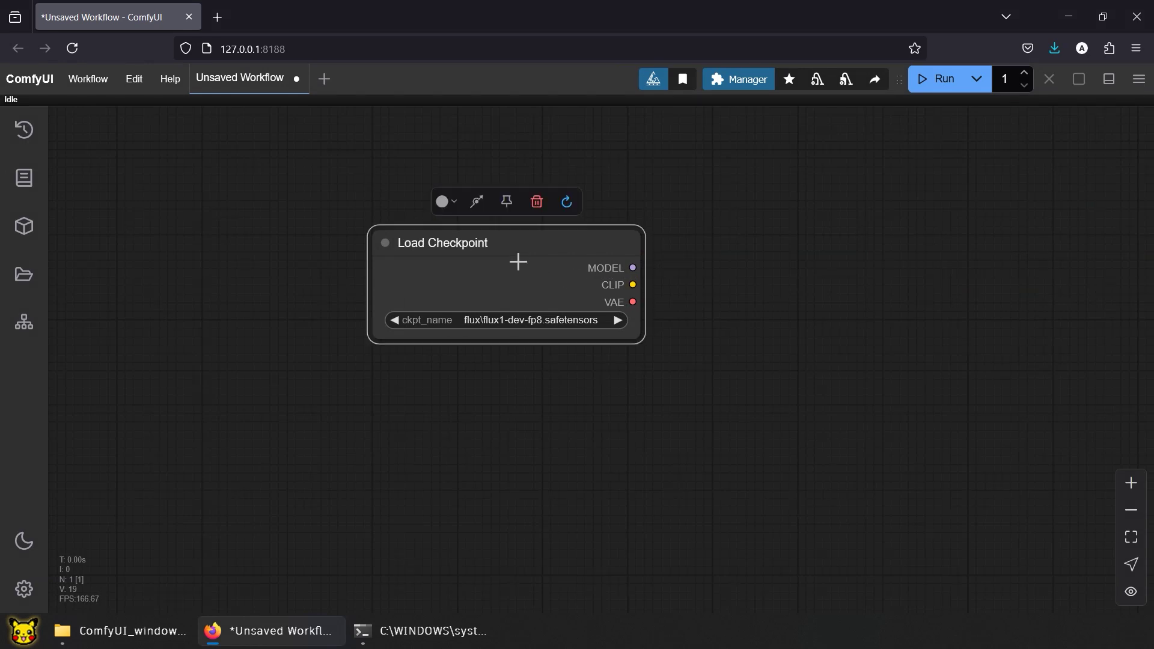
key("Delete")
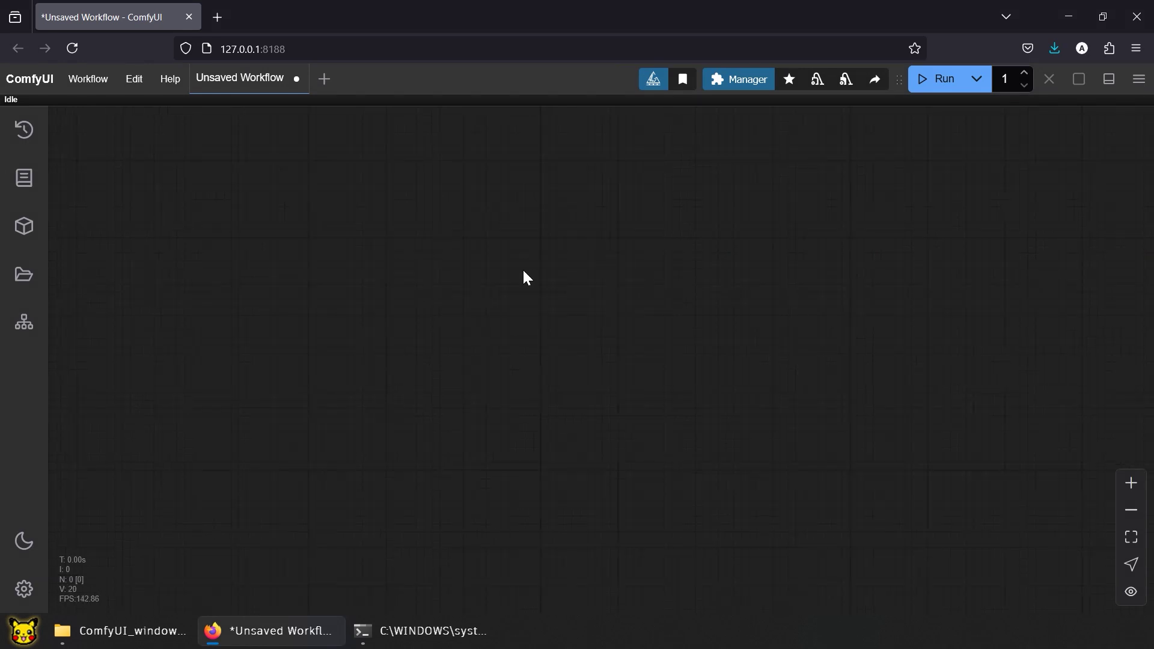
Step: Add a Load Diffusion Model node with a DualCLIPLoader placed below it
double_click(156, 160)
type("load d")
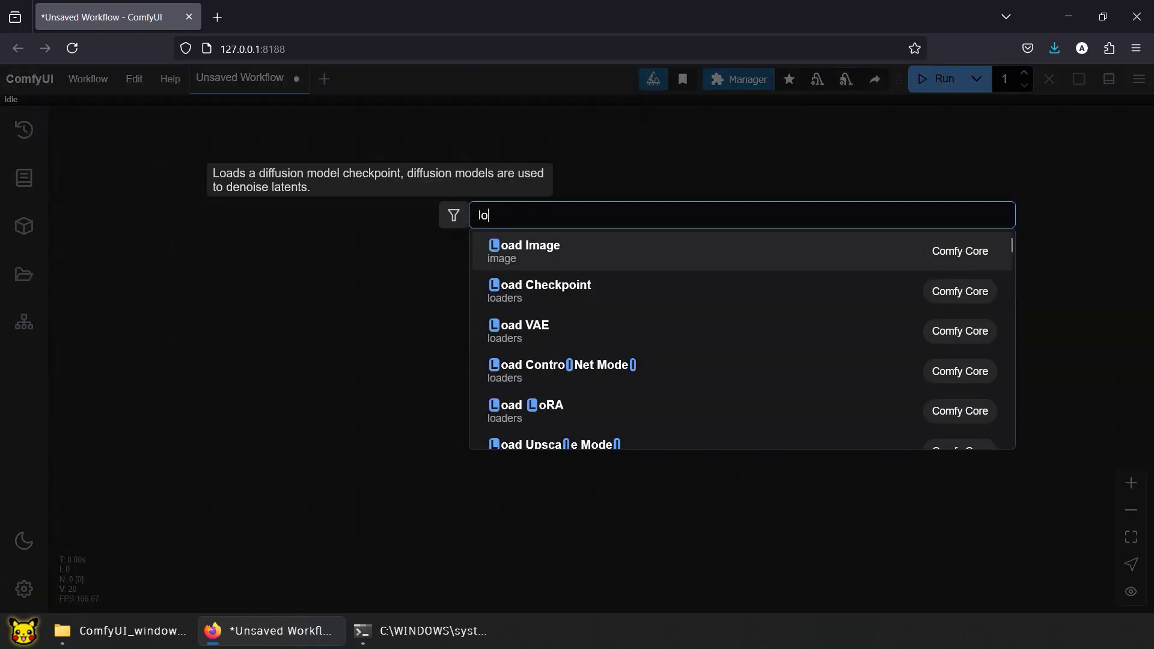
left_click(562, 258)
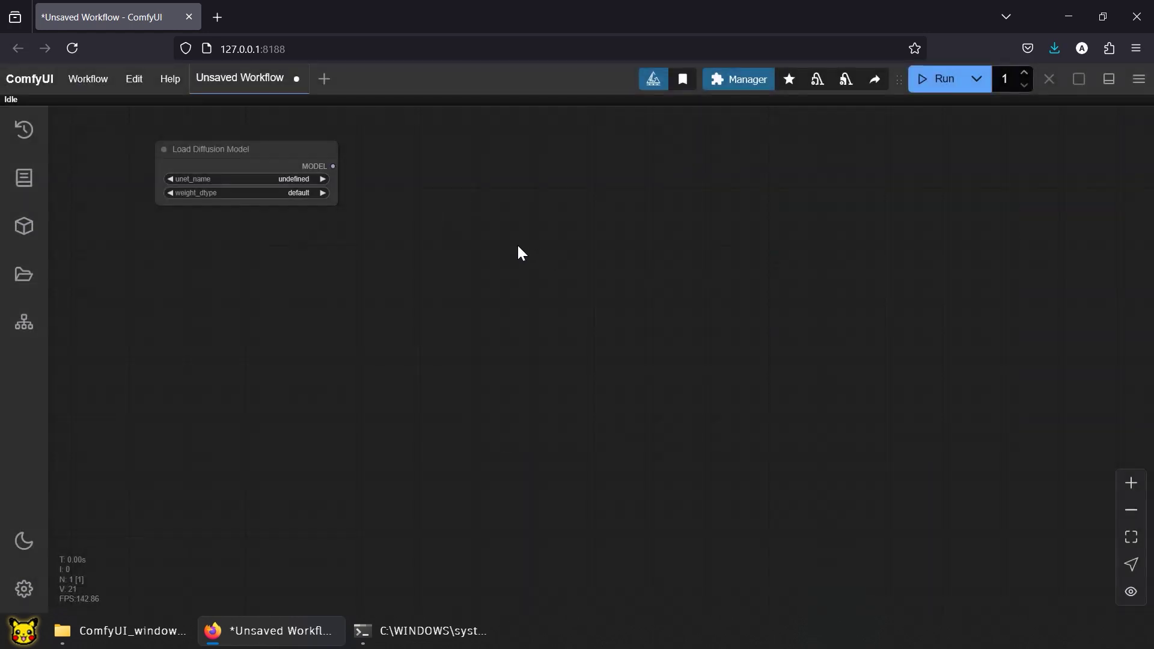
double_click(369, 196)
type("dual")
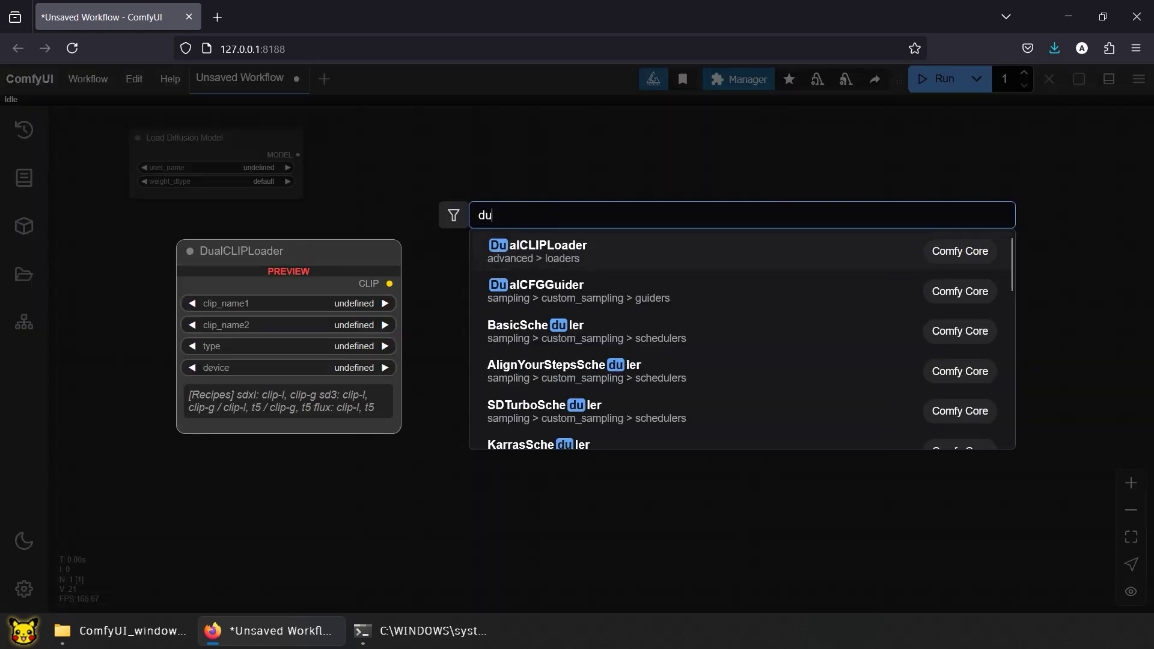
left_click(522, 246)
left_click_drag(521, 247, 294, 277)
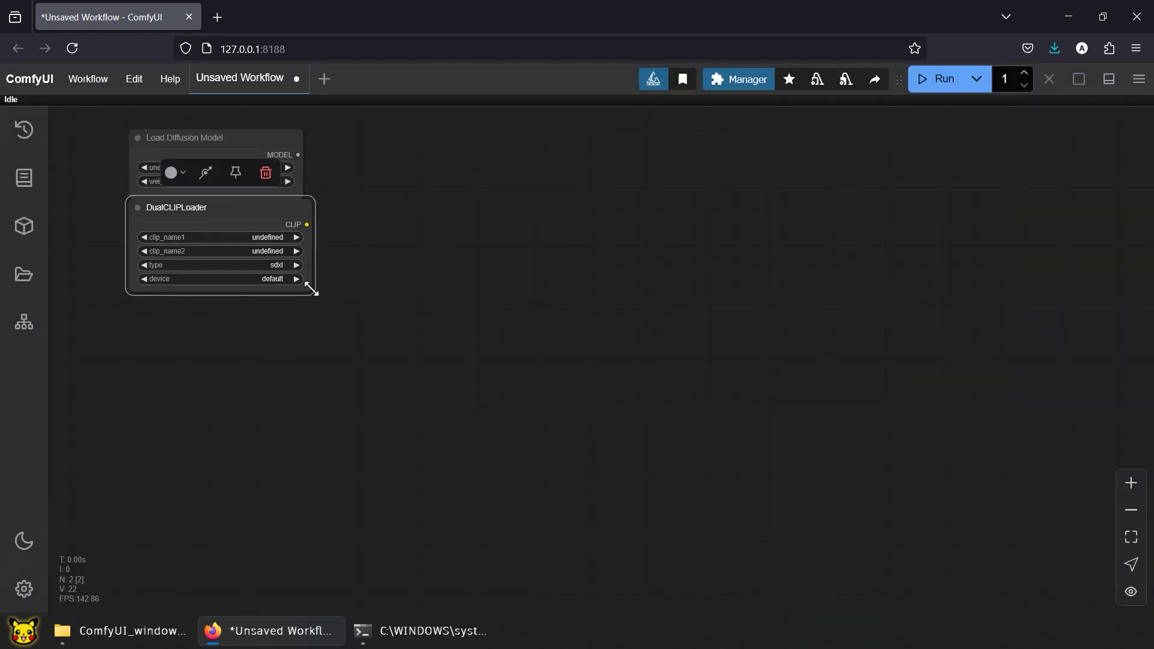
Step: Add a narrowed Load VAE node under DualCLIPLoader and a Power Lora Loader (rgthree) beneath it
double_click(407, 240)
type("load v")
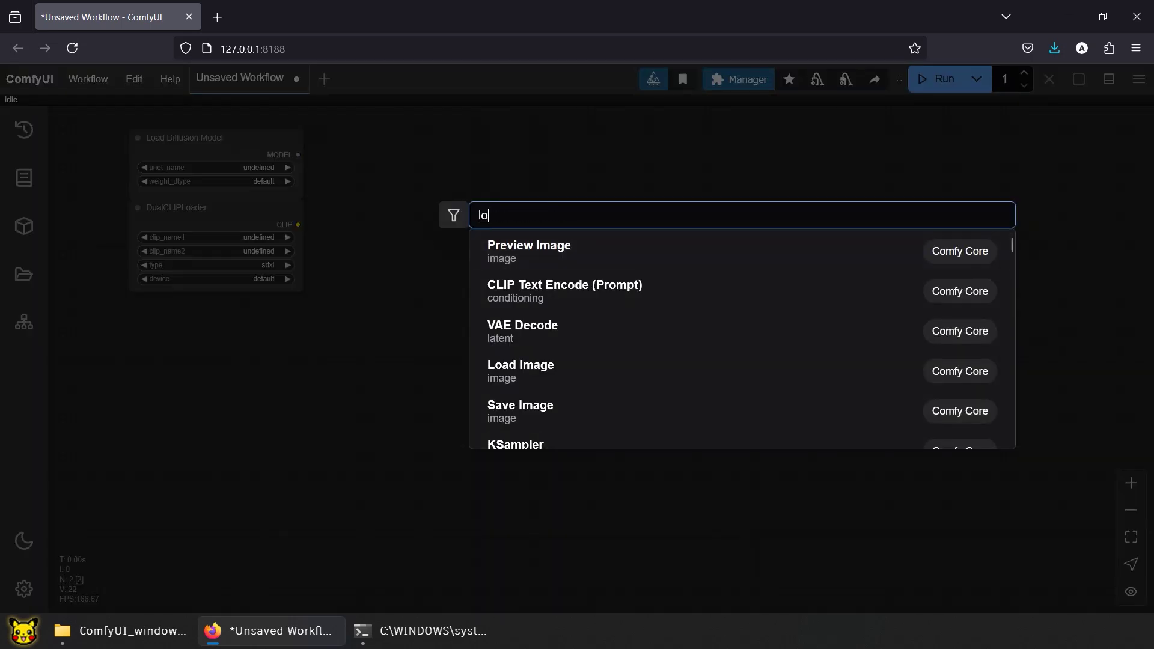
left_click(492, 249)
left_click_drag(546, 244, 239, 303)
left_click_drag(303, 335, 294, 335)
left_click(385, 306)
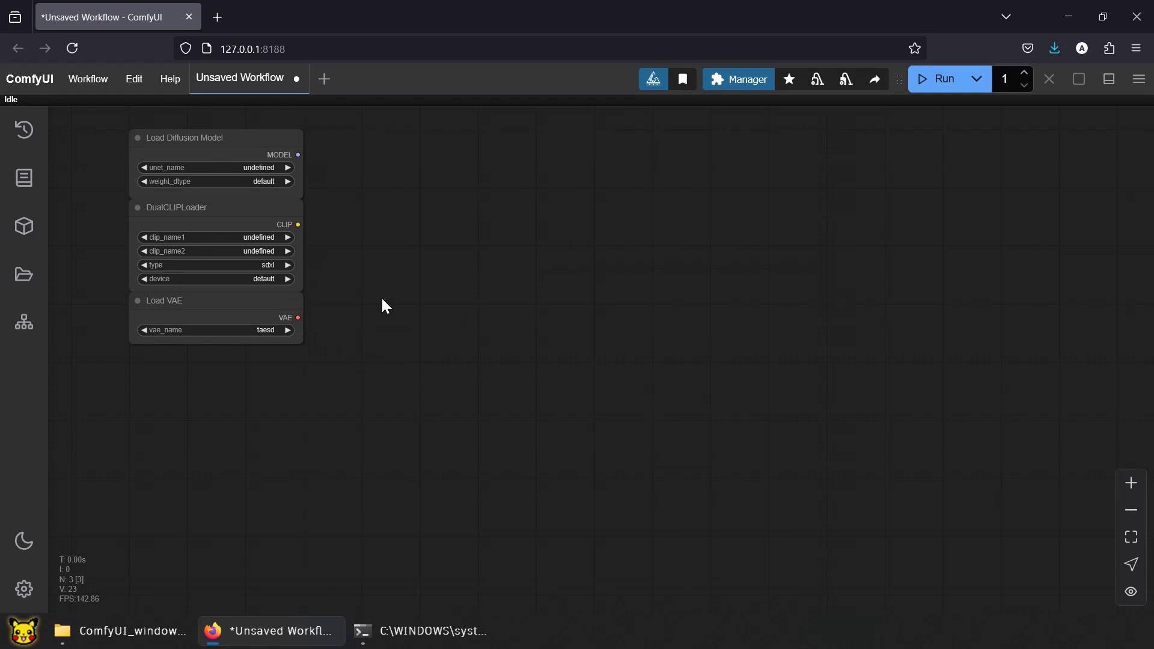
double_click(385, 306)
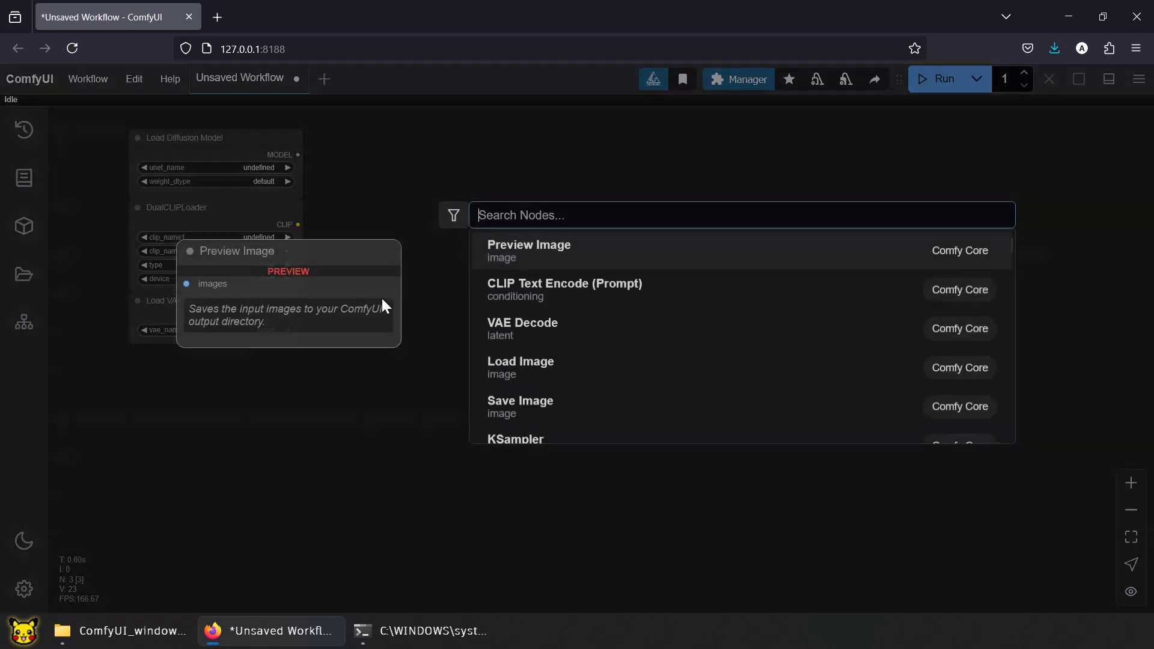
type("power")
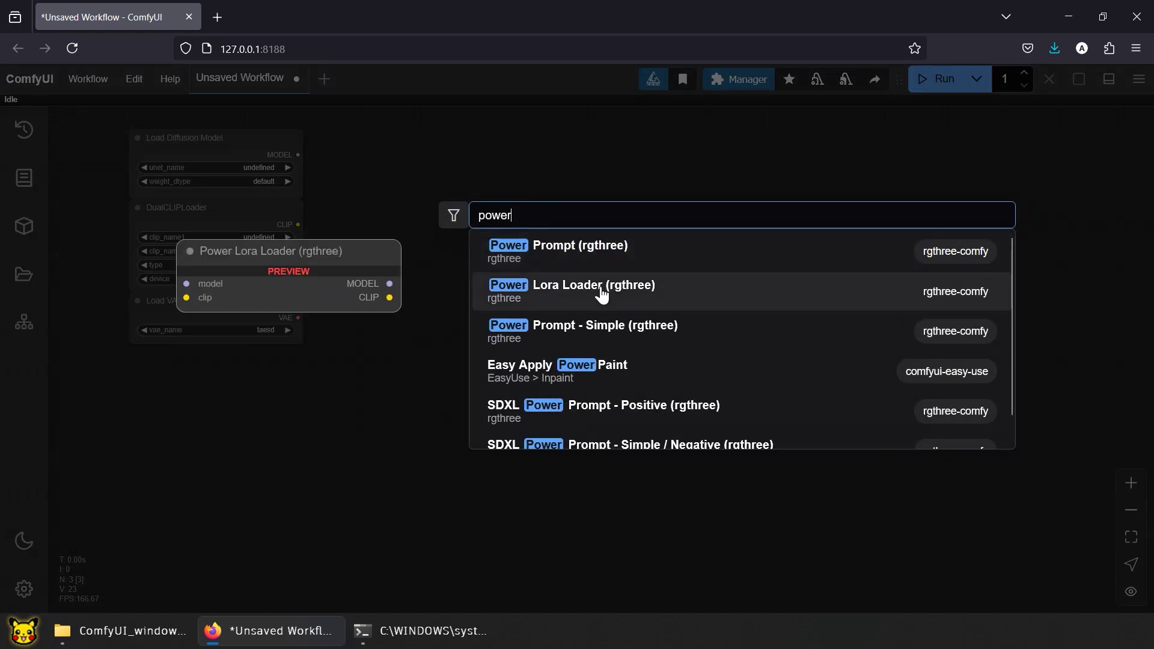
left_click(600, 294)
left_click_drag(447, 329, 309, 441)
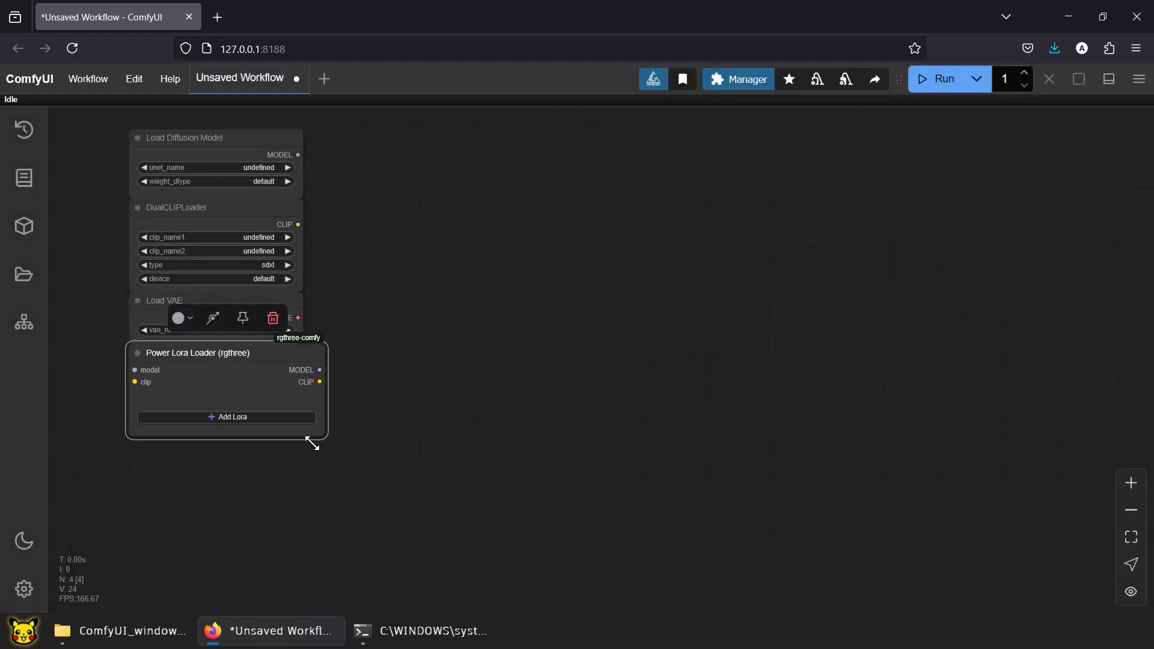
Step: Add a CLIP Text Encode node, clone it, and title them + (Prompt) and - (Prompt)
double_click(461, 299)
type("clip")
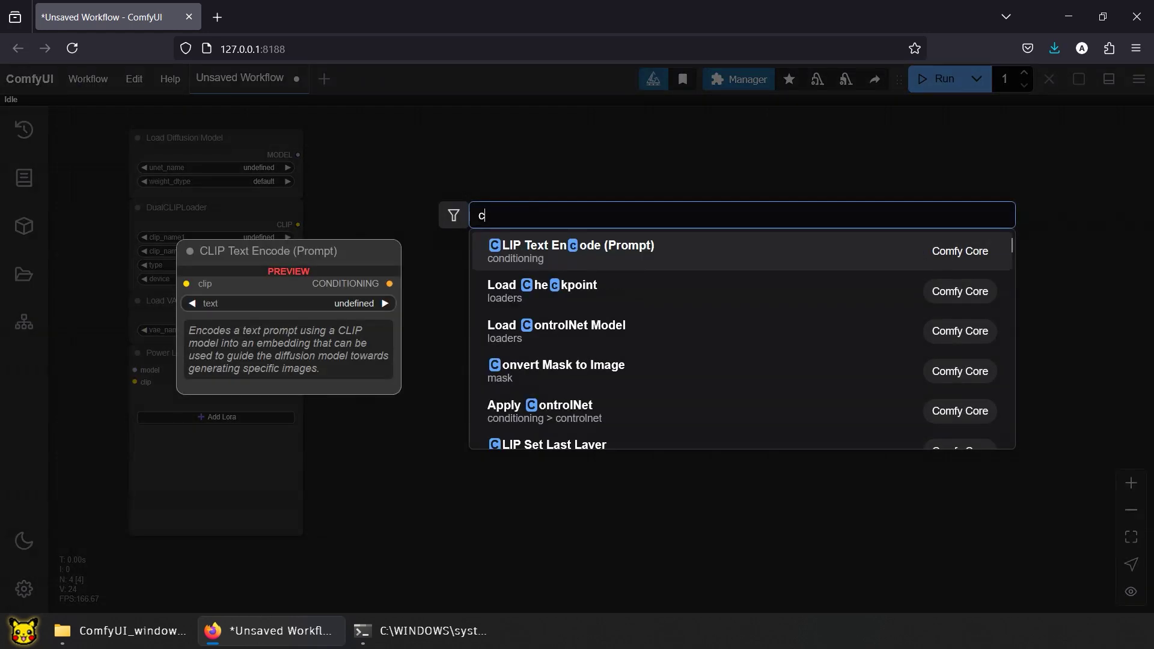
left_click(583, 255)
left_click_drag(558, 282, 456, 130)
left_click_drag(592, 262, 533, 283)
left_click(571, 282)
mouse_move(446, 146)
left_mouse_down()
mouse_move(521, 139)
mouse_move(433, 305)
mouse_move(373, 295)
left_mouse_up()
double_click(423, 299)
type("- (Prompt")
left_click(404, 141)
double_click(420, 139)
double_click(416, 138)
type("+ (Prompt")
left_click(575, 260)
left_click(370, 295)
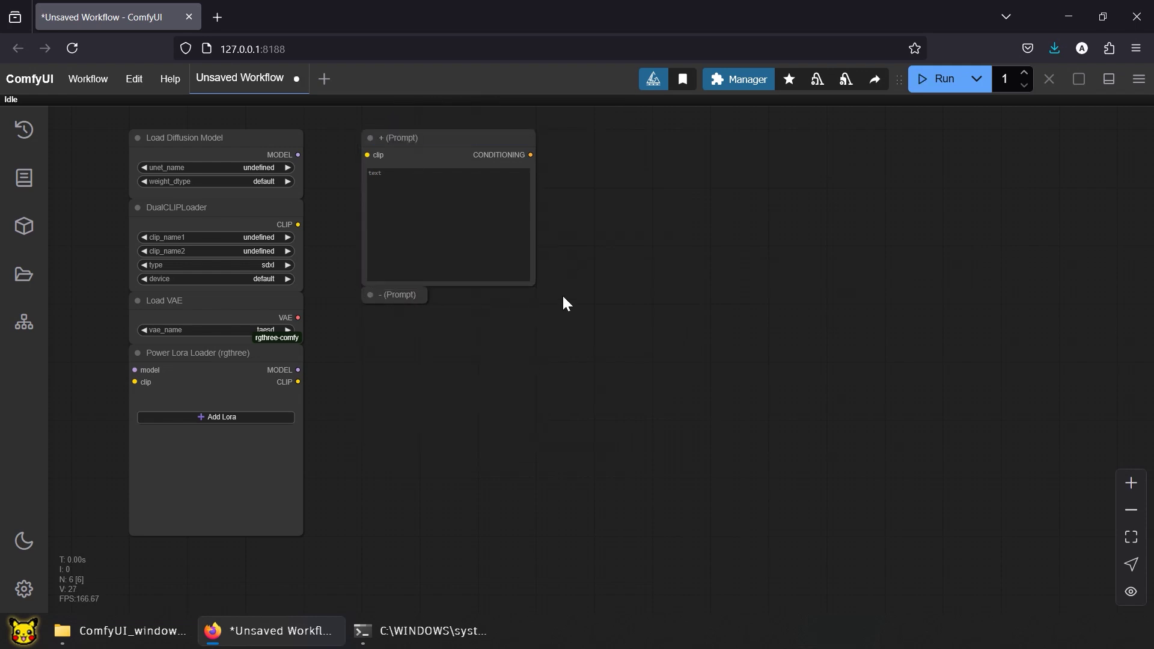
Step: Add a FluxGuidance node beside the prompt and a KSampler node
double_click(568, 298)
type("flux")
left_click(607, 251)
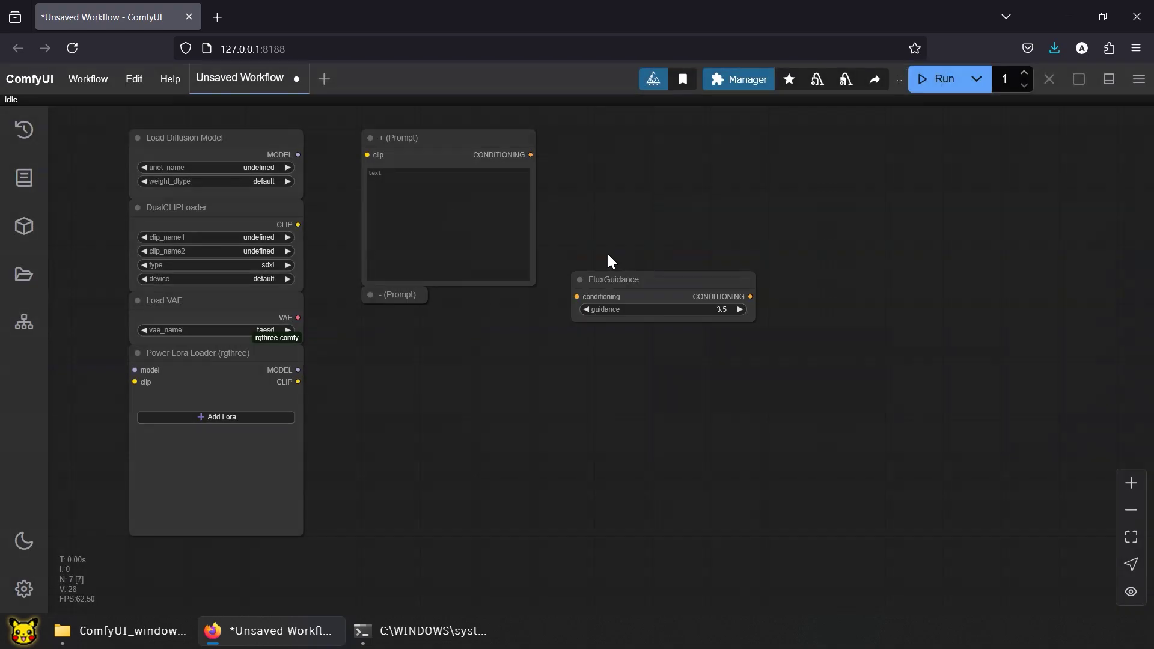
left_click_drag(627, 279, 646, 132)
left_click(604, 196)
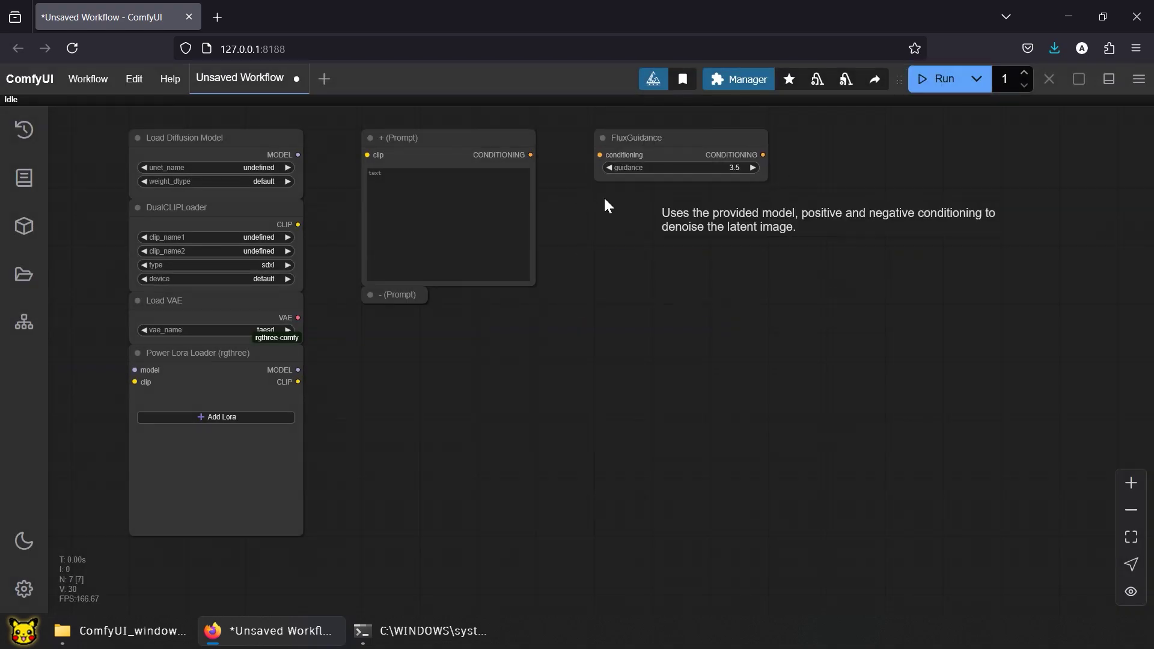
double_click(604, 196)
type("ks")
key("Return")
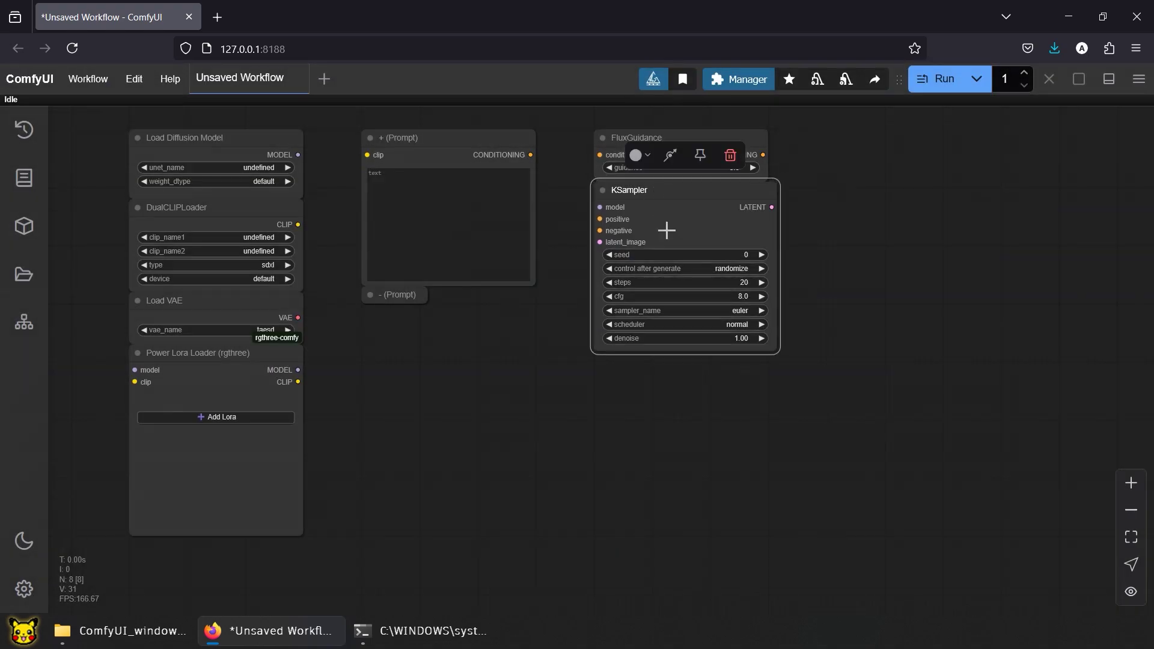
left_click(795, 271)
Step: Place a VAE Decode node at the top right with a taller Save Image node beneath it
double_click(795, 273)
type("vae")
left_click(704, 246)
left_click_drag(826, 268, 850, 134)
double_click(857, 256)
type("save")
key("Return")
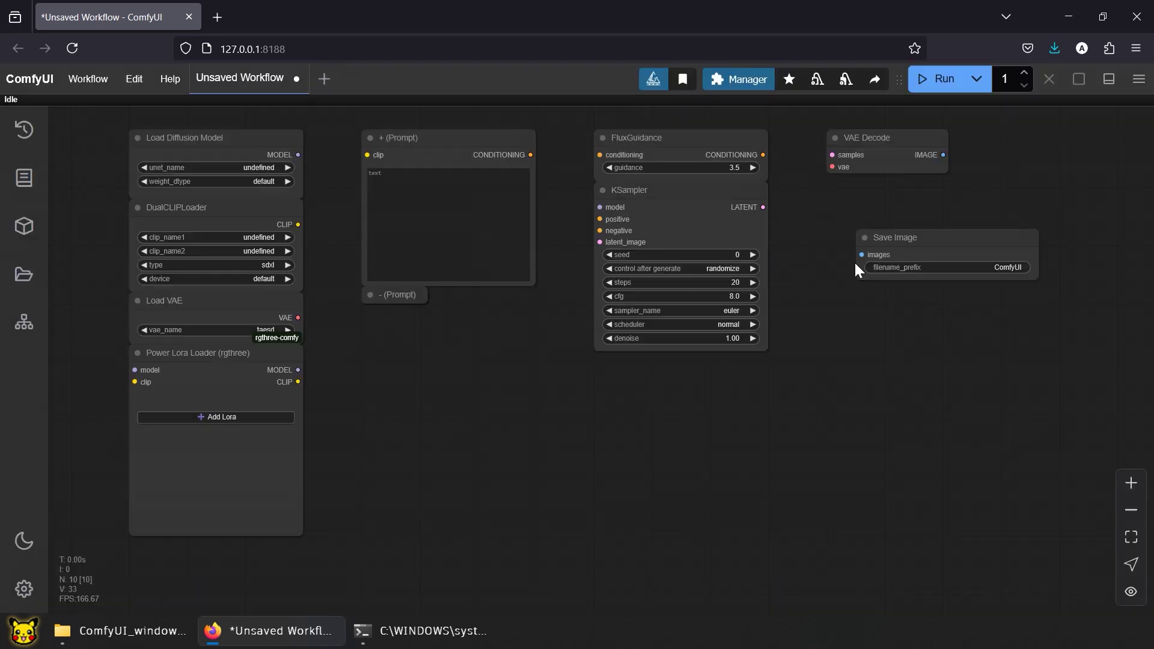
left_click_drag(880, 260, 872, 196)
left_click_drag(1001, 236, 998, 421)
left_click(457, 417)
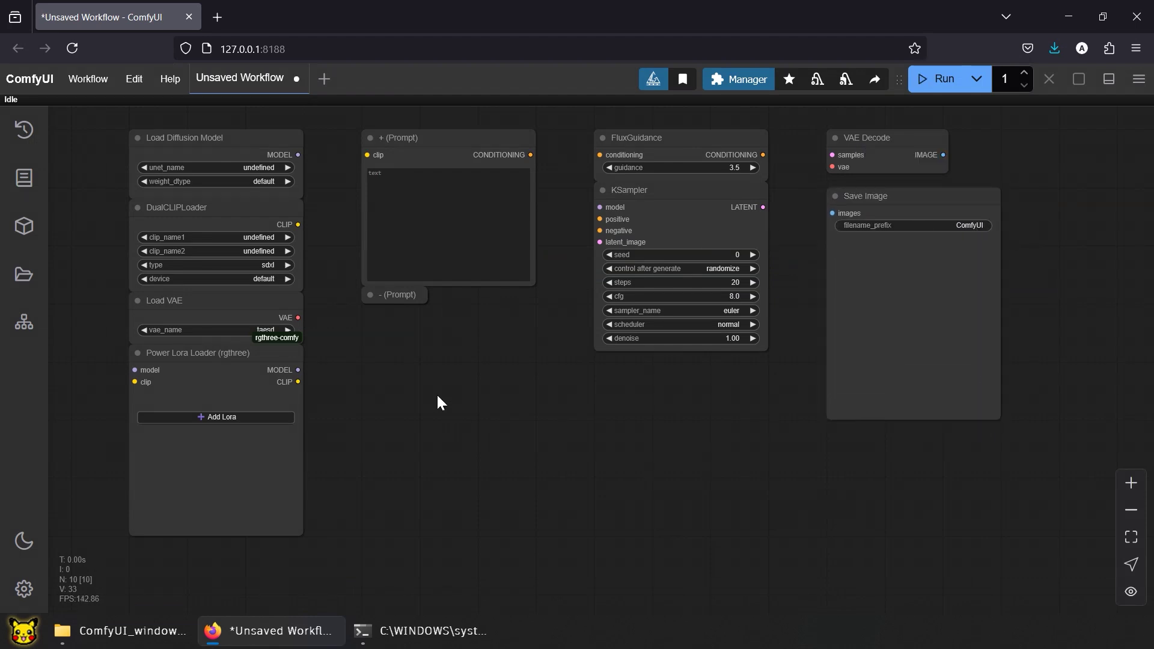
Step: Add a taller Load Image node and an Image Resize node to the canvas
double_click(355, 345)
type("load")
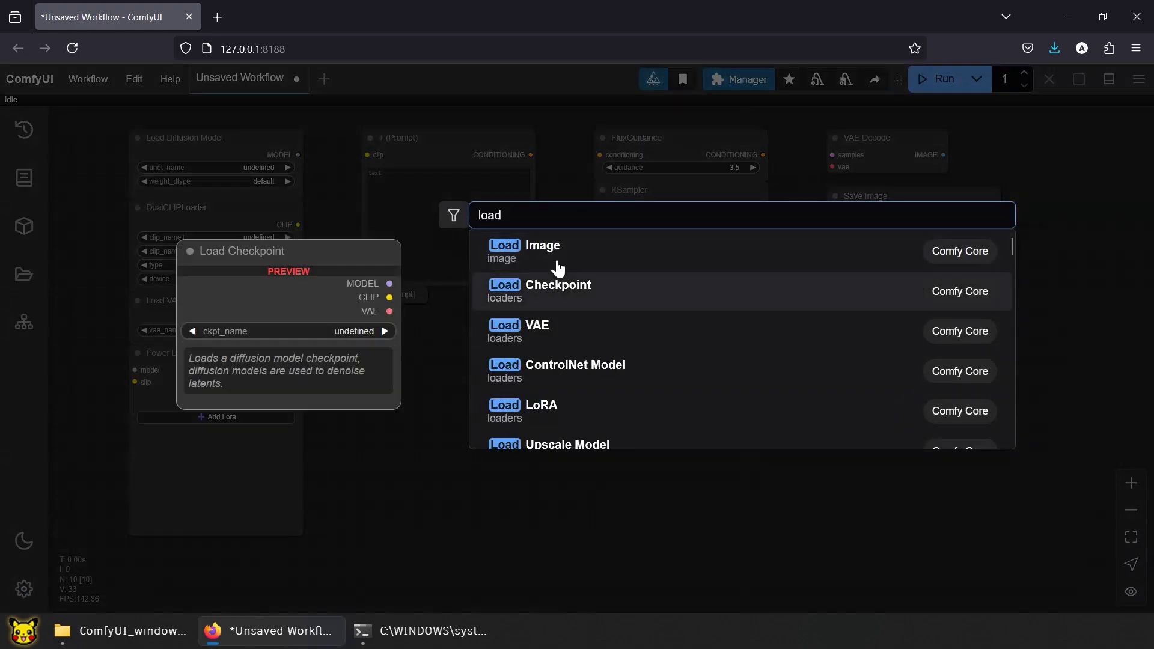
left_click(558, 265)
left_click(489, 337)
left_click_drag(535, 386, 529, 533)
left_click(568, 421)
double_click(565, 407)
type("image resize")
key("Return")
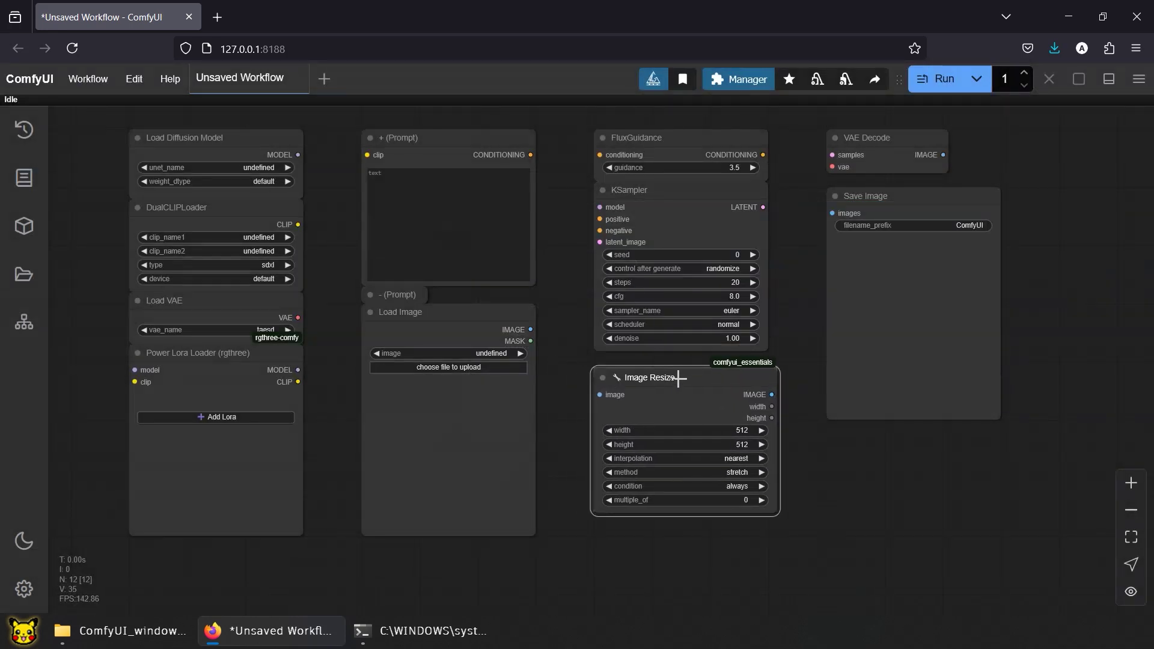
left_click(683, 374)
Step: Resize the Image Resize node and add a VAE Encode node below Save Image
left_click_drag(778, 513, 772, 538)
left_click(799, 309)
double_click(799, 309)
type("vae")
left_click(799, 291)
left_click_drag(809, 296, 835, 449)
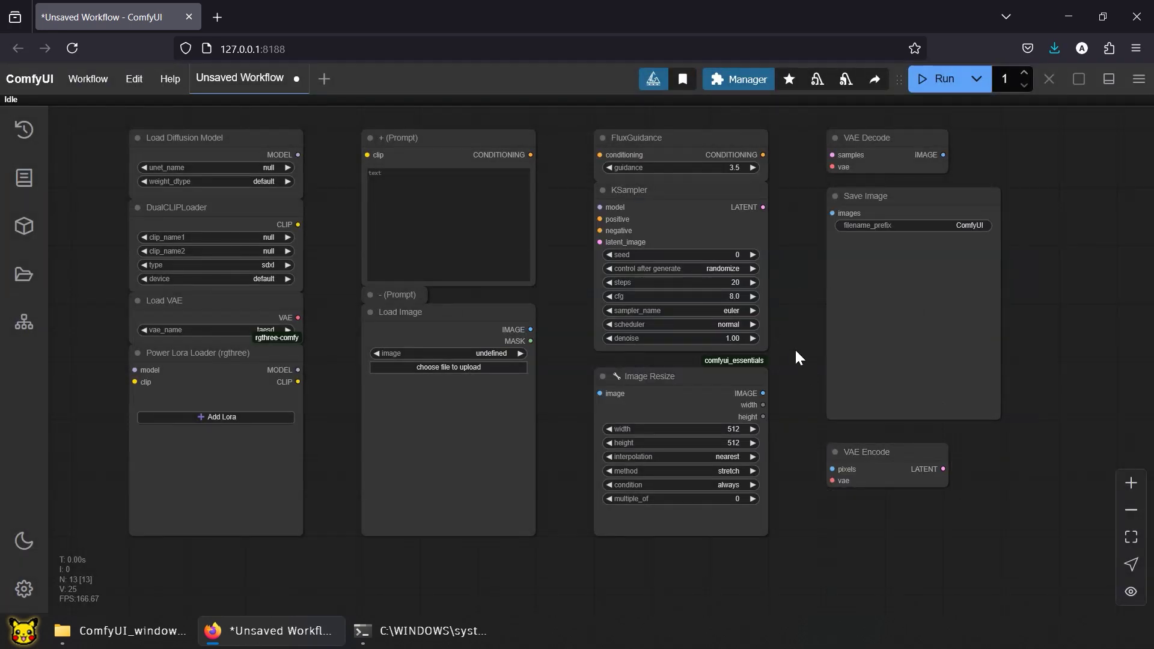
Step: Wire model and CLIP through the Power Lora Loader, prompts and FluxGuidance into KSampler
left_click_drag(298, 156, 135, 369)
left_click_drag(299, 369, 599, 208)
left_click_drag(297, 225, 186, 379)
left_click_drag(299, 382, 361, 294)
left_click_drag(530, 155, 600, 155)
left_click_drag(763, 155, 597, 231)
left_click_drag(420, 299, 428, 294)
Step: Wire Load Image through Image Resize and VAE Encode to KSampler, then VAE Decode to Save Image, with Load VAE feeding both
left_click_drag(531, 330, 600, 394)
left_click_drag(763, 393, 832, 469)
left_click_drag(944, 469, 600, 242)
left_click_drag(762, 207, 832, 156)
left_click_drag(943, 155, 832, 213)
left_click_drag(298, 317, 833, 167)
left_click_drag(298, 318, 833, 480)
Step: Shift the prompt, Load Image, FluxGuidance, KSampler and Image Resize nodes left
left_click_drag(457, 138, 399, 138)
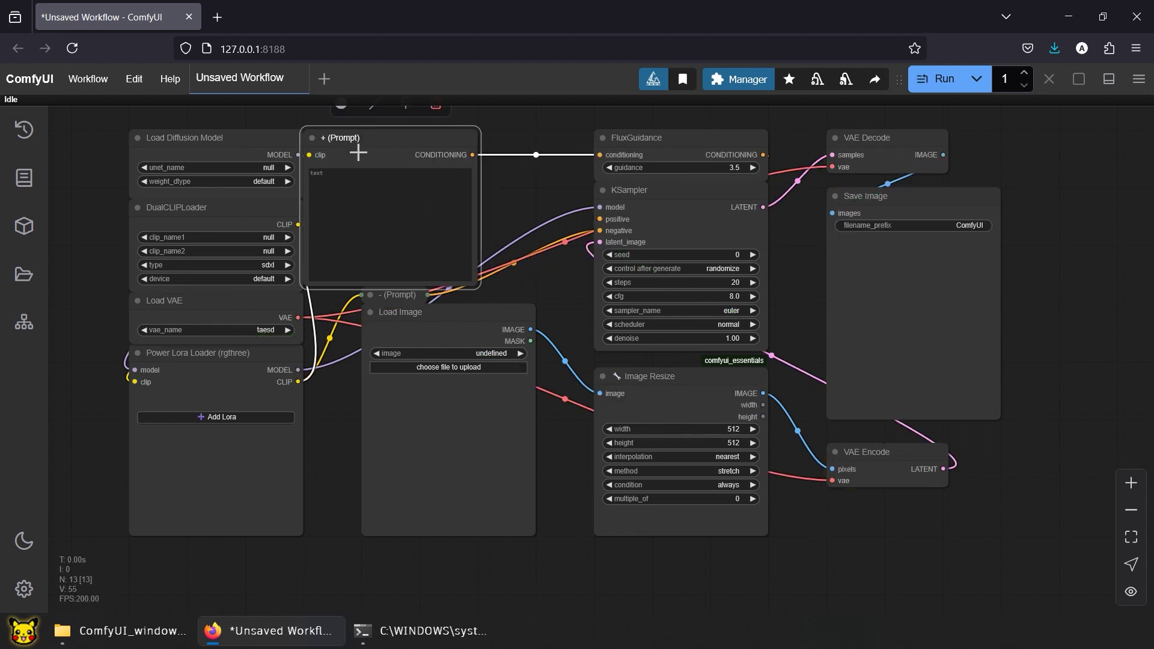
left_click_drag(407, 295, 349, 296)
left_click_drag(434, 313, 376, 314)
left_click_drag(665, 138, 549, 147)
left_click_drag(661, 190, 545, 190)
left_click_drag(657, 376, 541, 373)
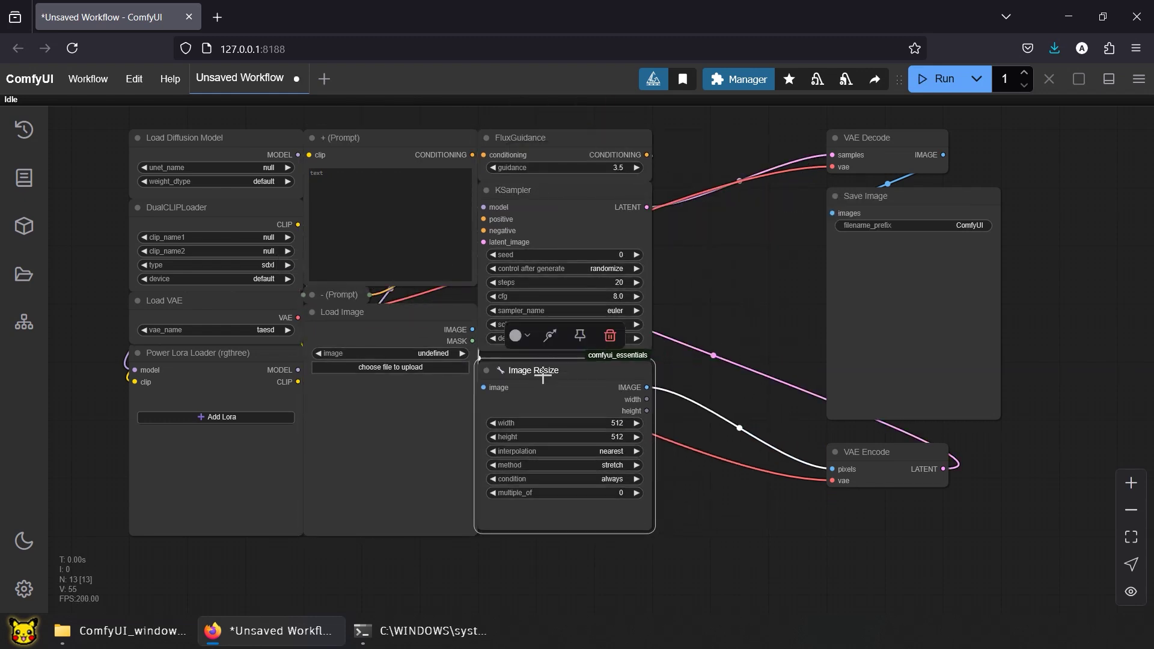
Step: Collapse VAE Encode and VAE Decode under KSampler and enlarge Save Image at the top
left_click(836, 452)
left_click_drag(866, 454, 518, 361)
left_click(835, 138)
left_click_drag(867, 138, 617, 359)
left_click_drag(866, 196, 693, 138)
left_click_drag(827, 360, 941, 530)
key("period")
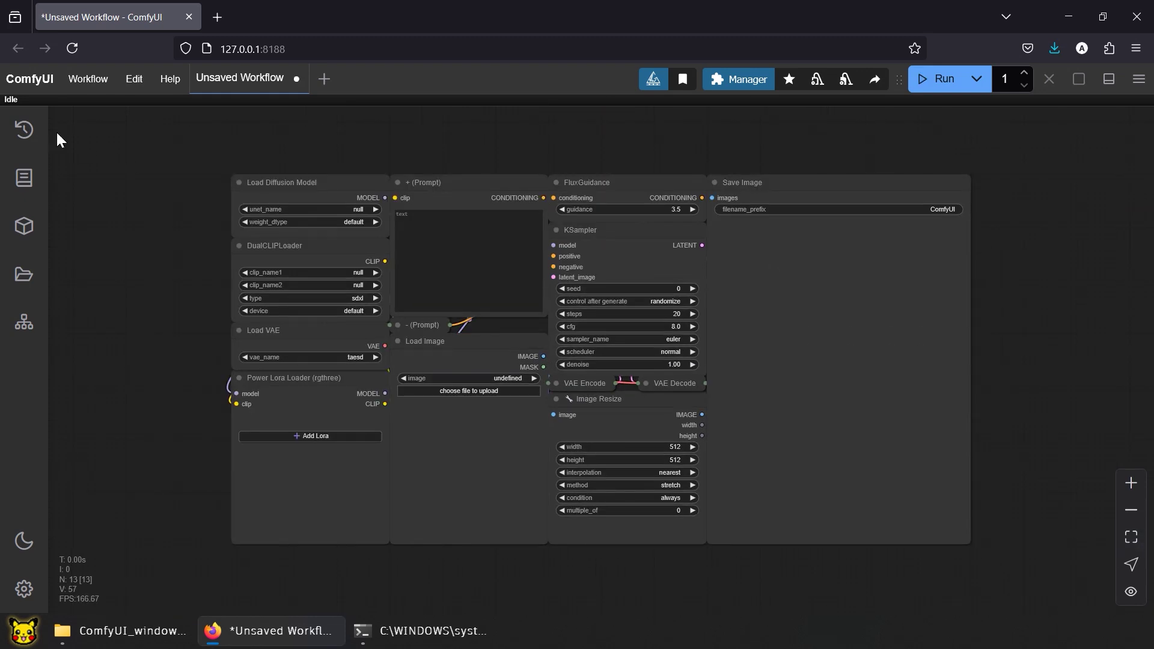
Step: Save the workflow as FluxWorkflow
left_click(88, 79)
left_click(101, 195)
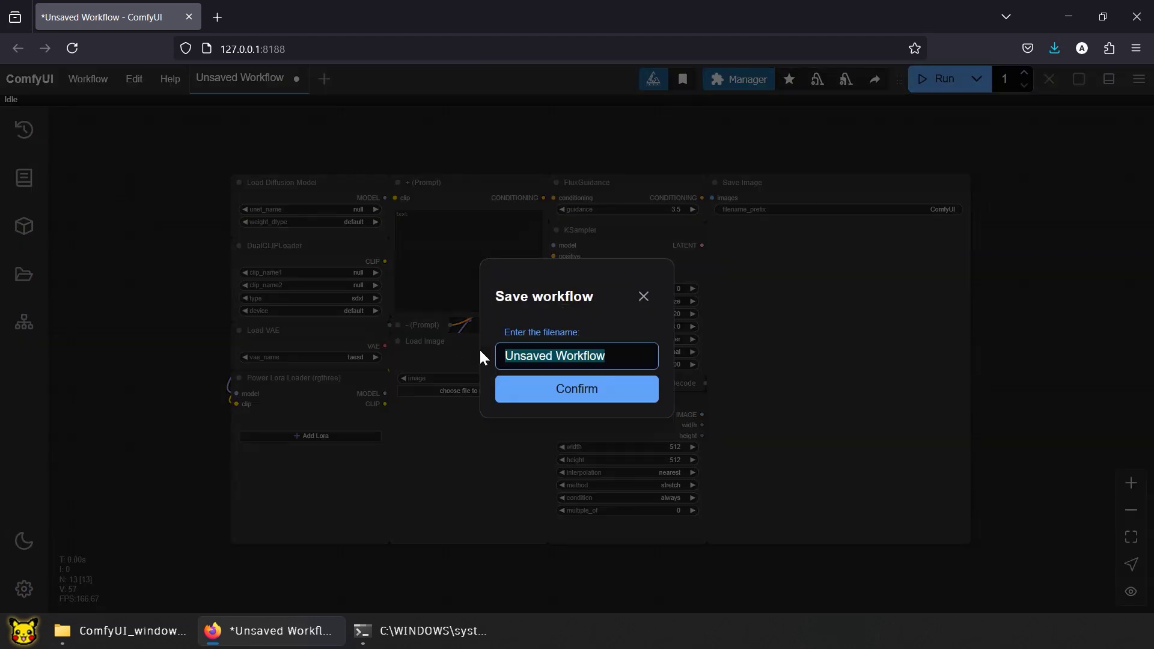
double_click(529, 358)
type("Flux")
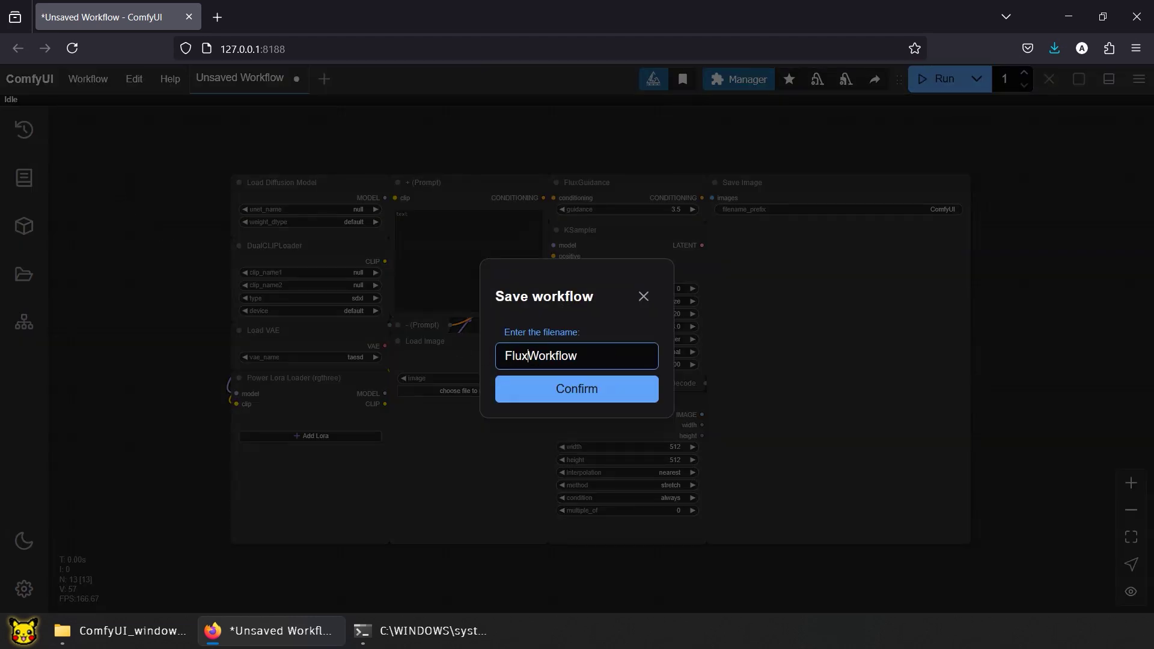
left_click(585, 387)
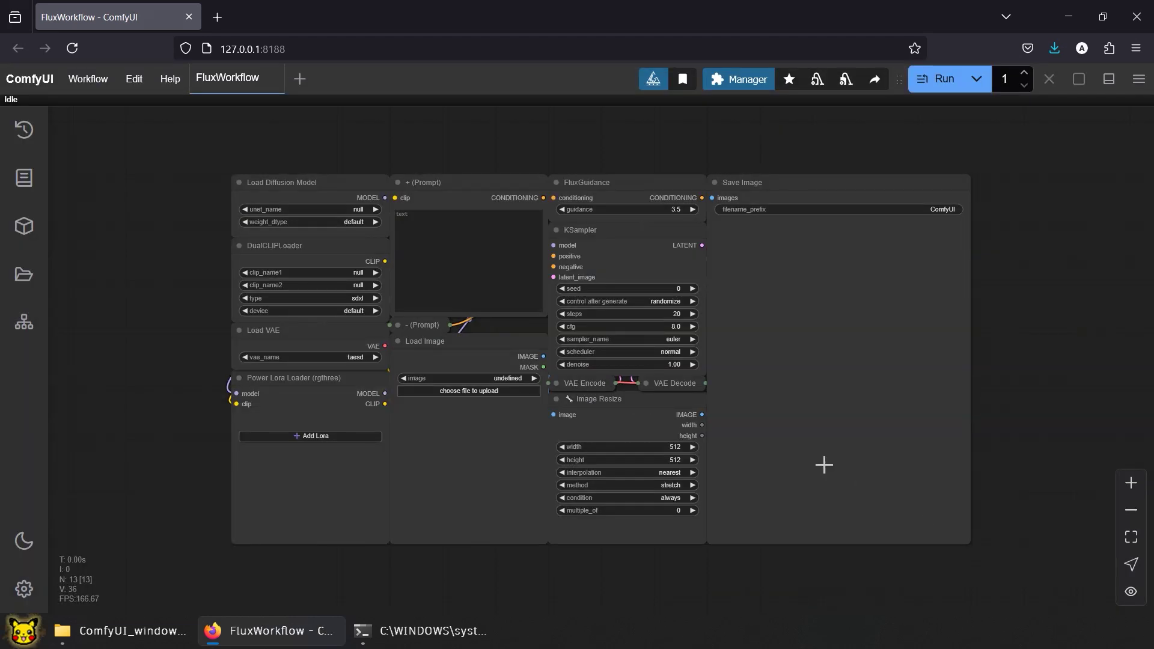
Step: Search the web for civitai in a new tab and open the Civitai website
left_click(218, 16)
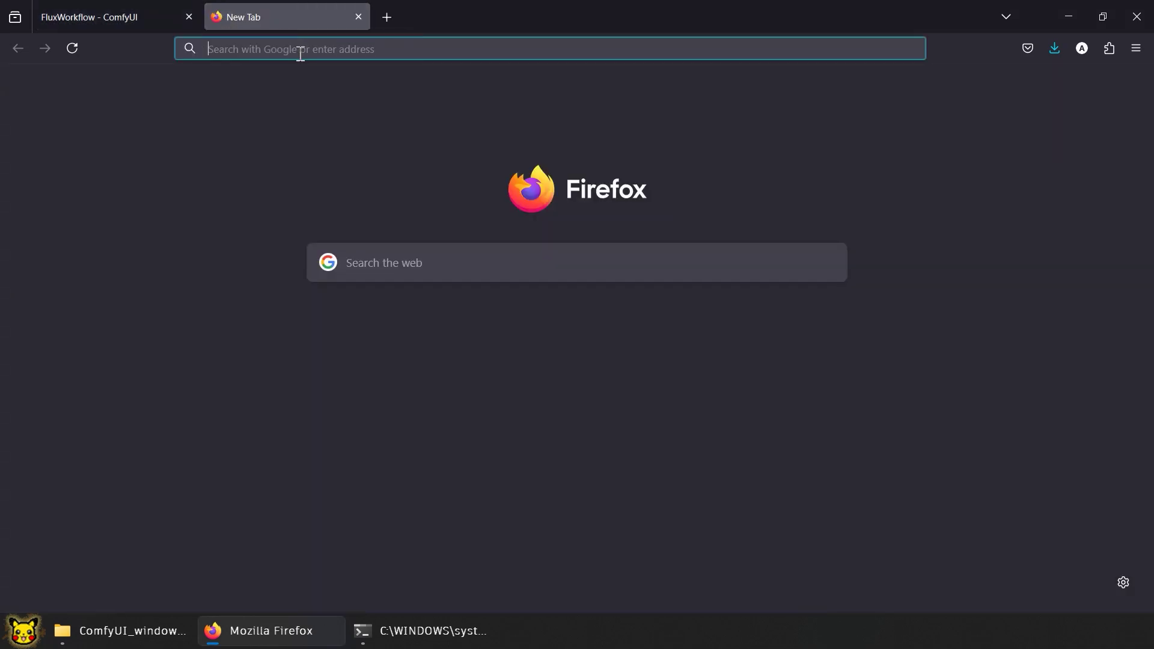
type("civitai")
key("Return")
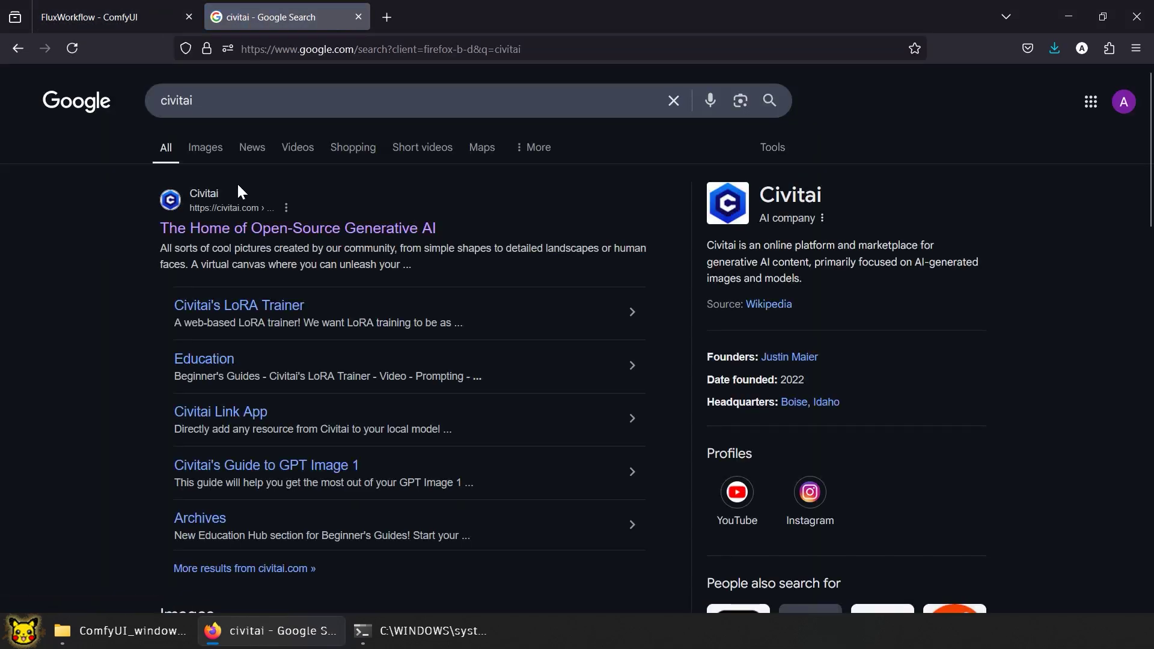
left_click(323, 233)
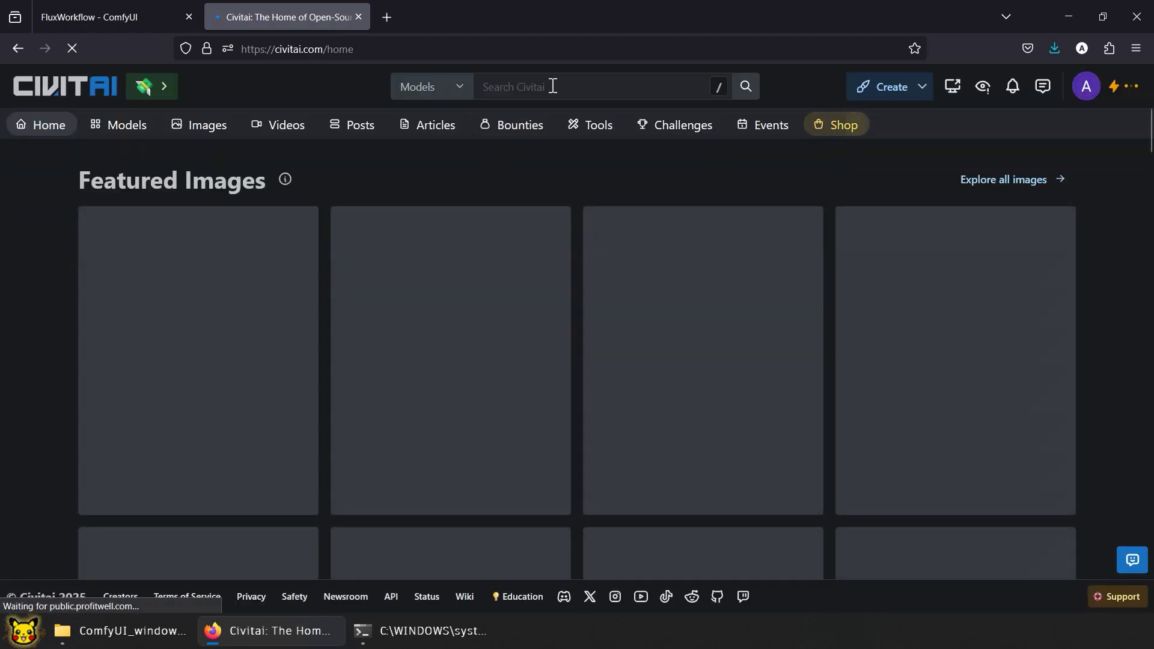
Step: Search Civitai for agflux, open AGFlux_Schnell_Realistic and download its model file
left_click(552, 86)
type("agflux")
key("Return")
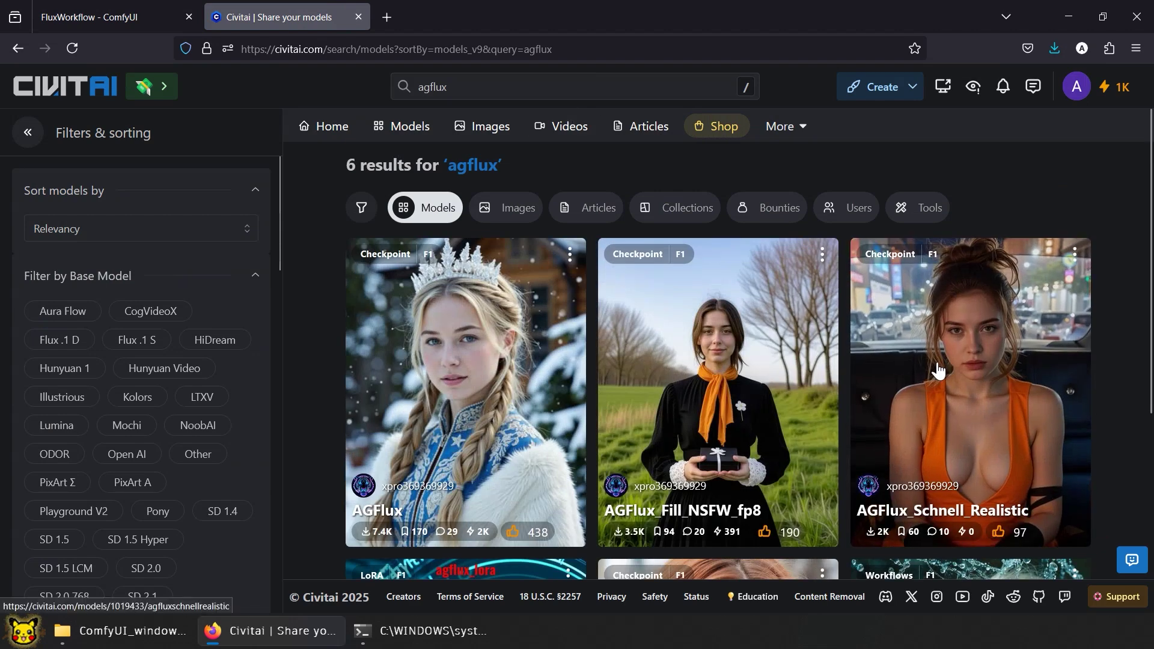
left_click(939, 371)
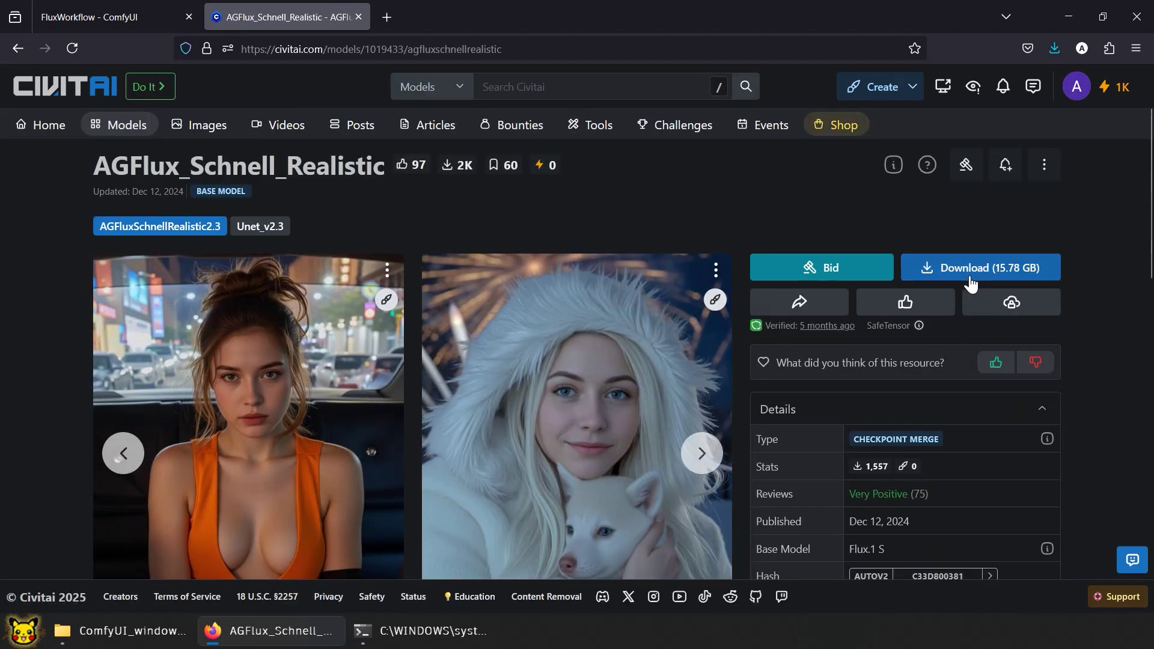
left_click(968, 271)
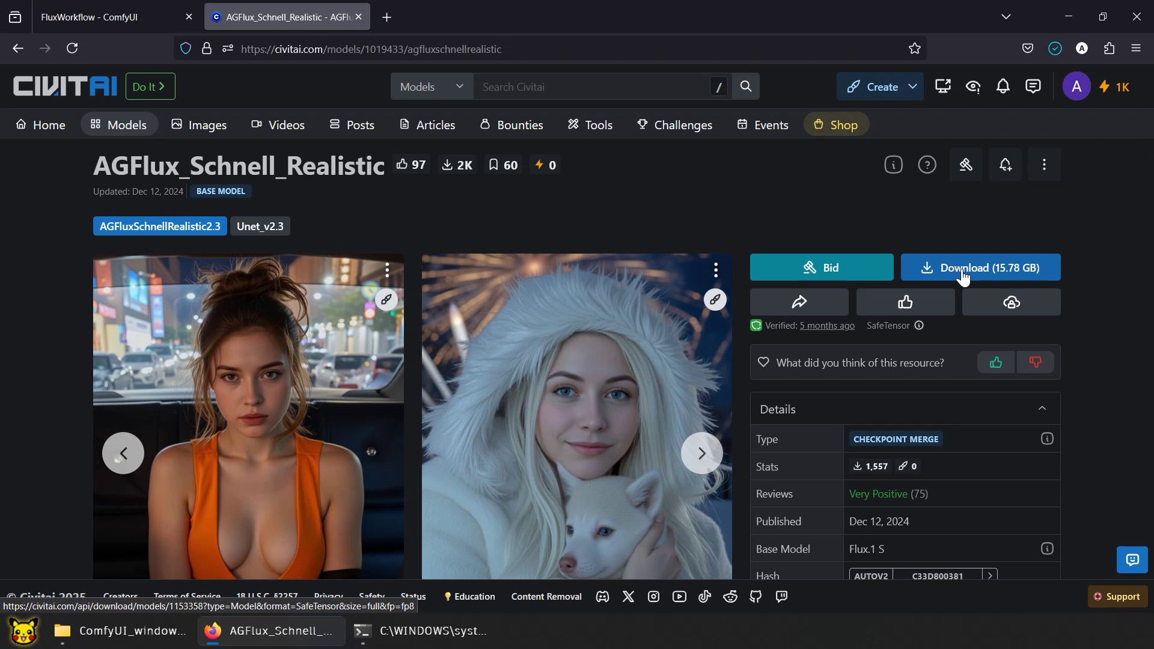
Step: Cut the downloaded agfluxSchnell_realistic23.safetensors file from the Downloads folder
left_click(113, 14)
left_click(121, 631)
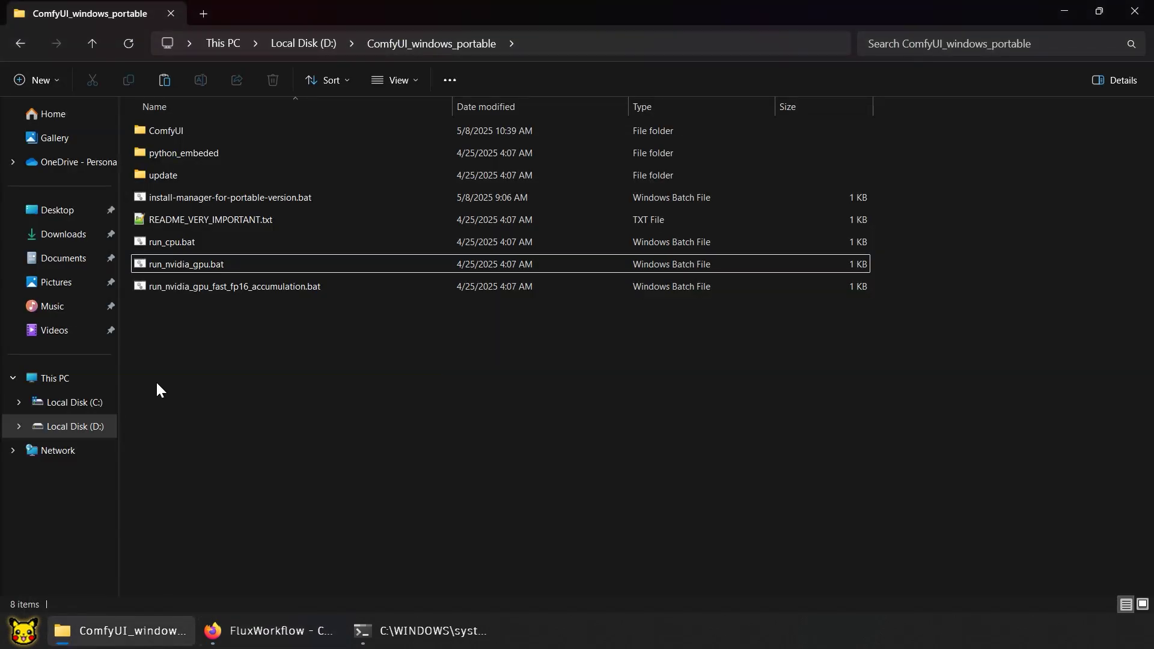
left_click(60, 234)
right_click(182, 159)
left_click(243, 390)
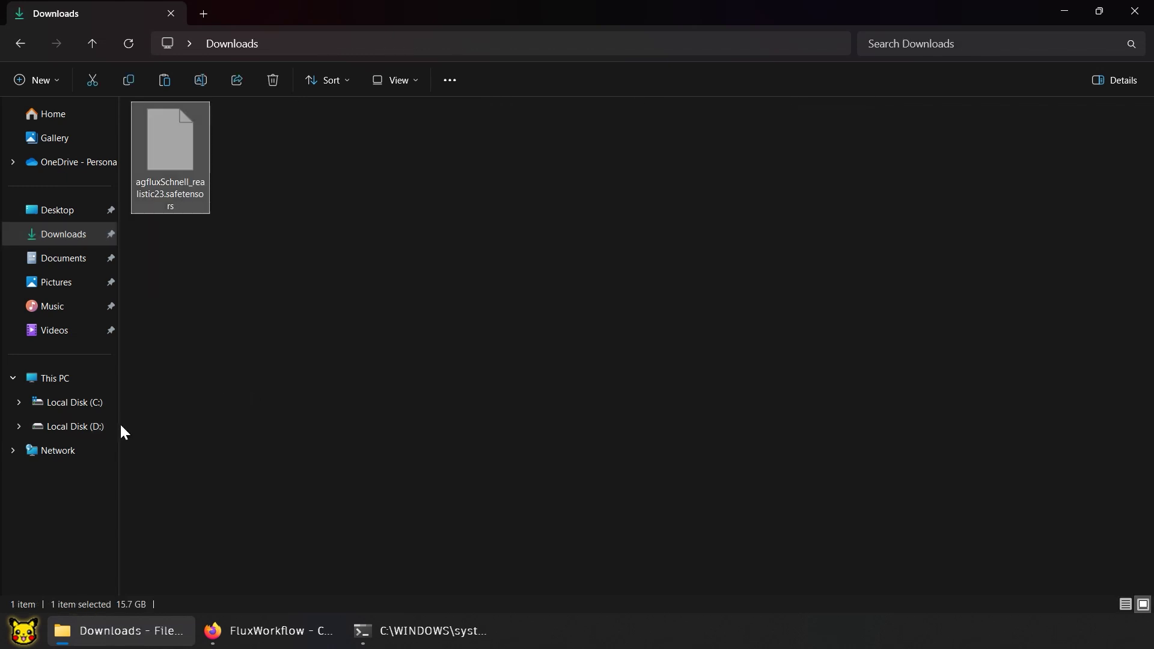
Step: Paste it into D:\ComfyUI_windows_portable\ComfyUI\models\diffusion_models, then return to ComfyUI_windows_portable
left_click(80, 437)
double_click(286, 131)
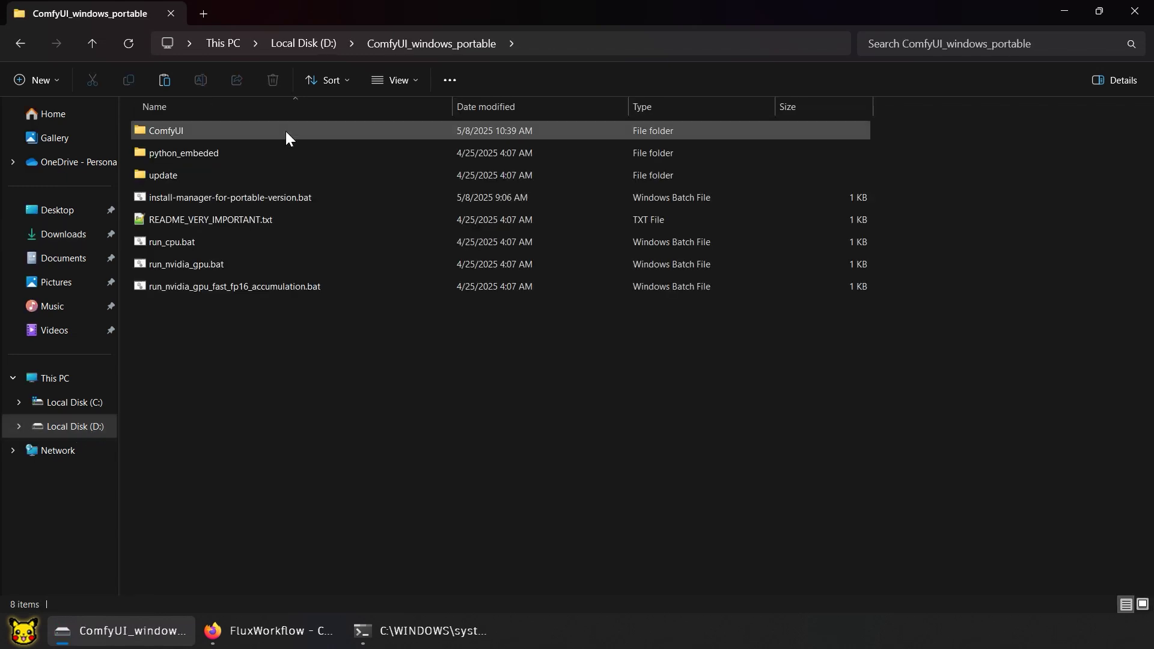
double_click(287, 131)
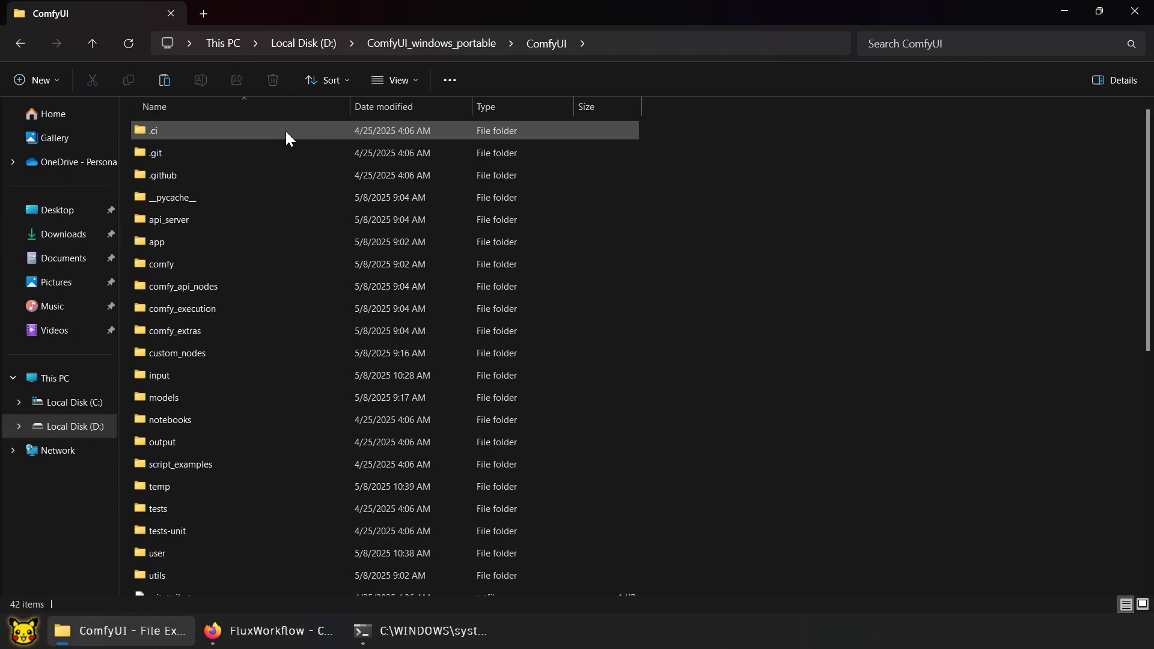
double_click(239, 397)
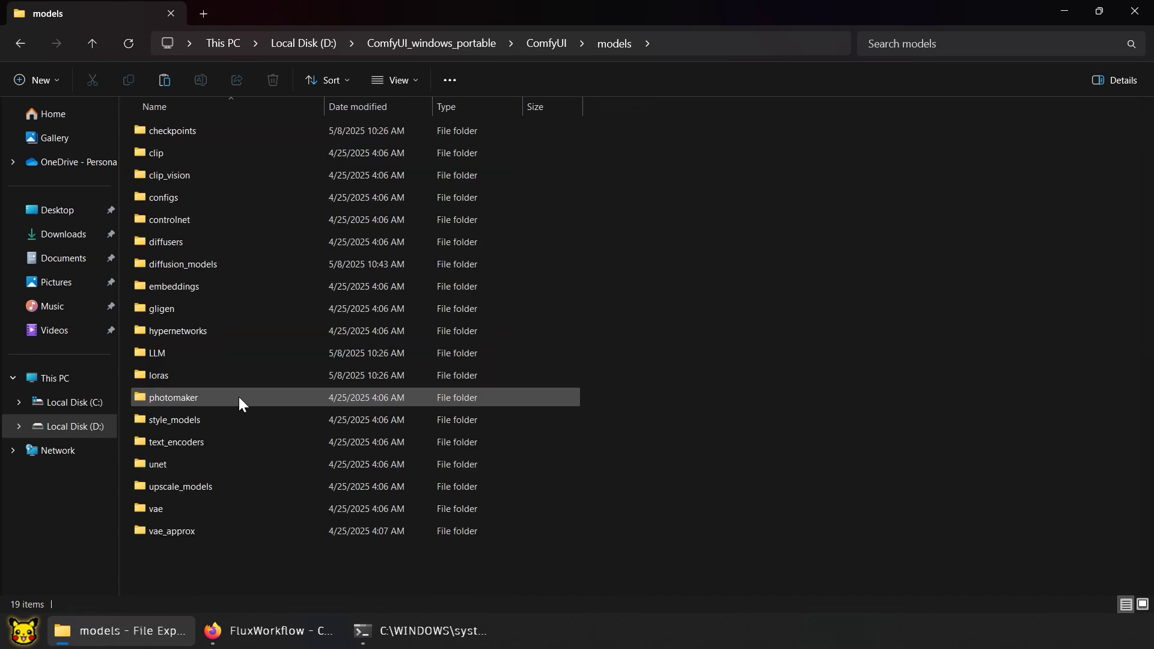
double_click(240, 267)
right_click(239, 266)
left_click(279, 373)
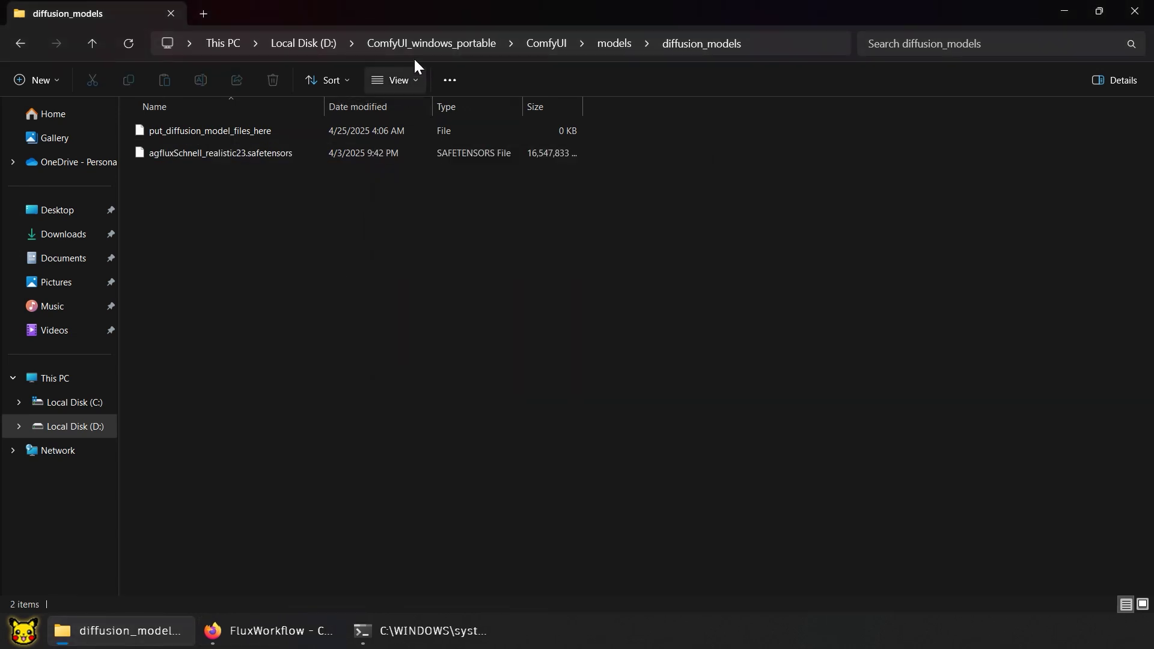
left_click(418, 43)
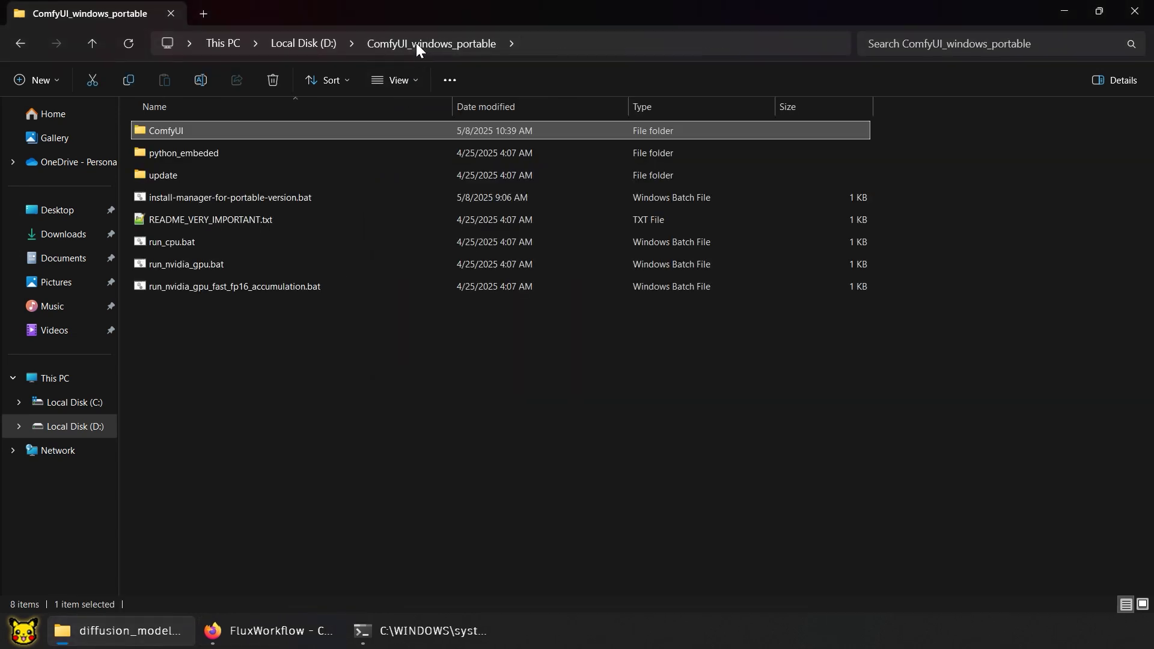
Step: Back in the ComfyUI workflow, refresh node definitions so newly downloaded models are detected
left_click(272, 625)
left_click(148, 78)
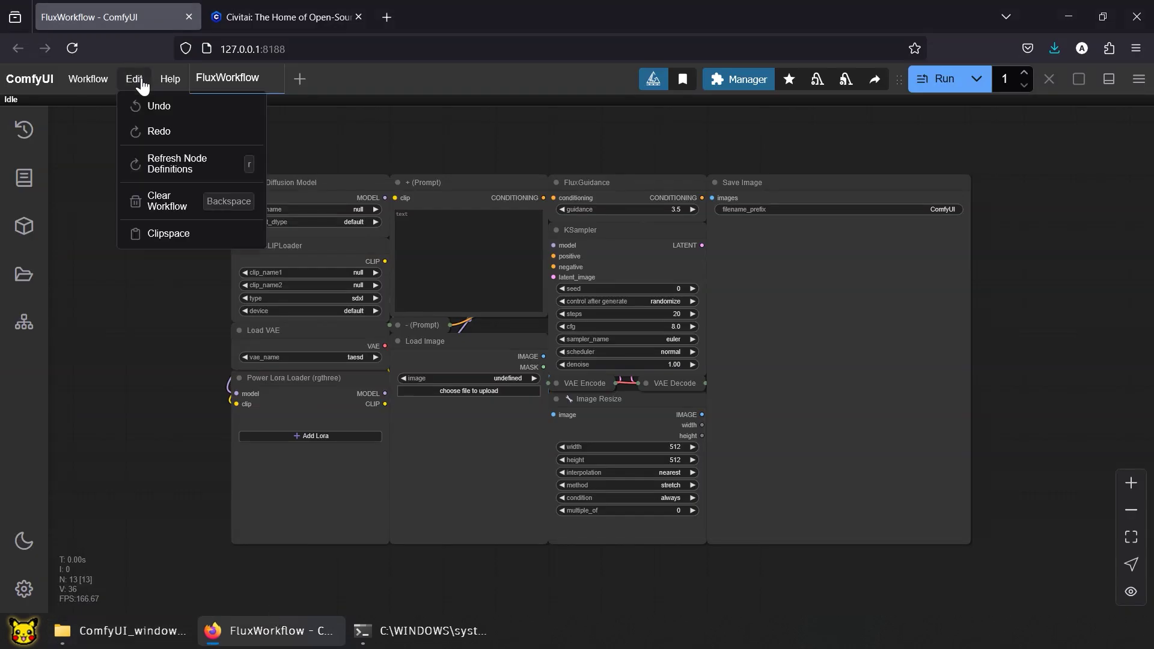
left_click(164, 164)
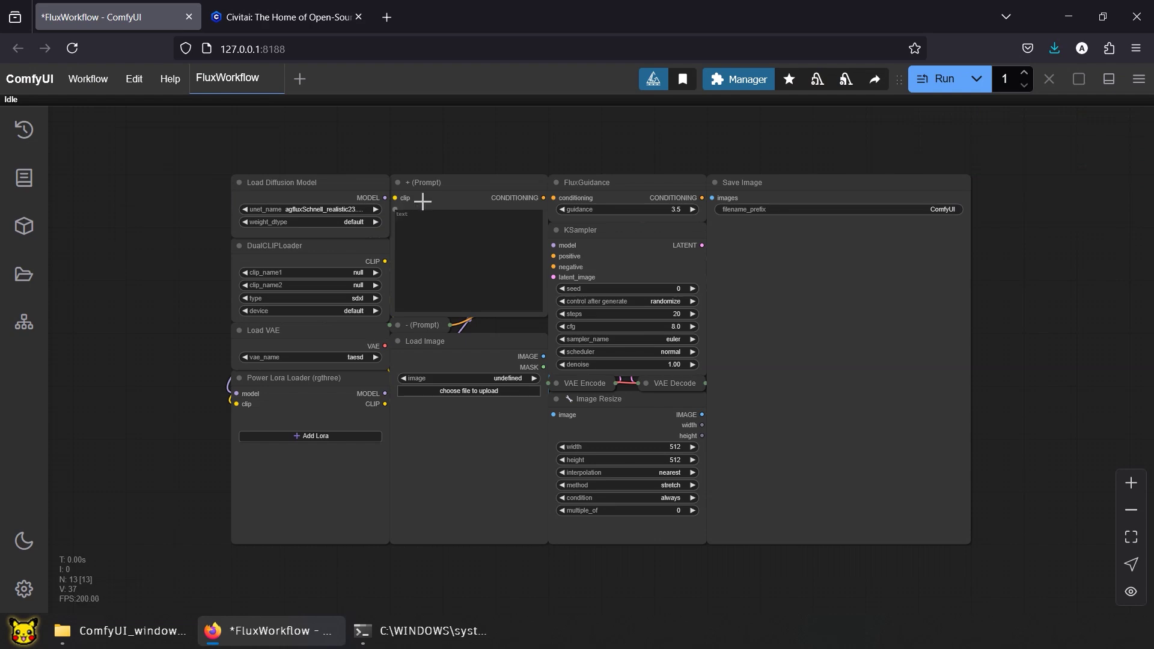
Step: Install the 931 MB ViT-L-14 CLIP model from the Manager's Model Manager
left_click(746, 81)
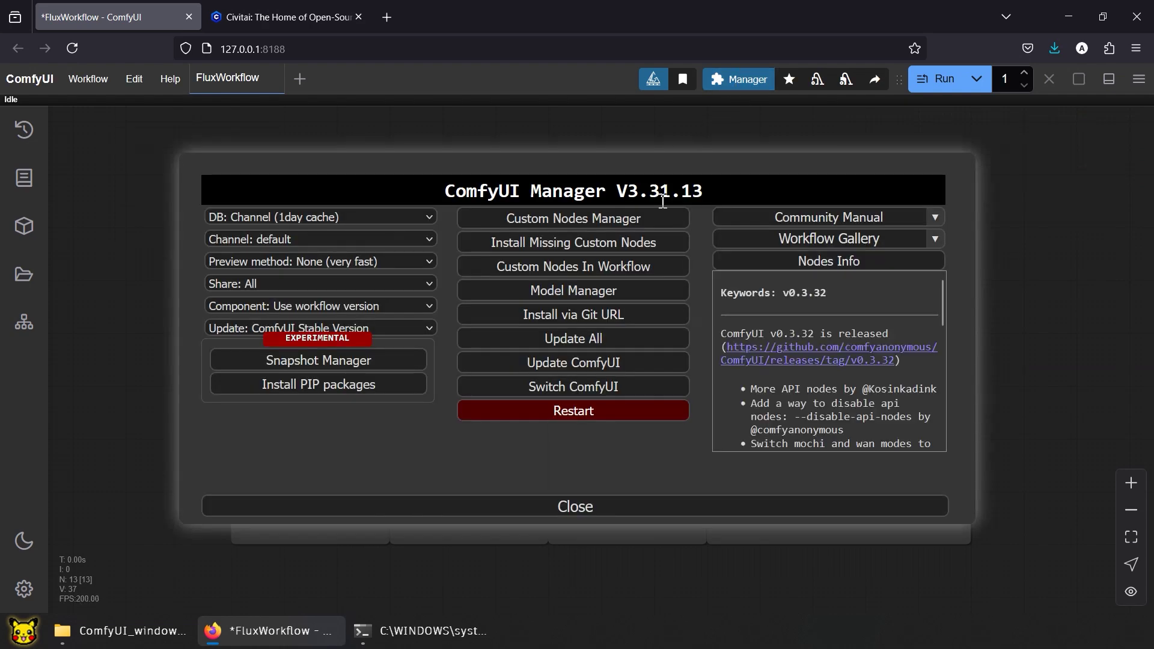
left_click(622, 295)
left_click(637, 155)
type("vit ")
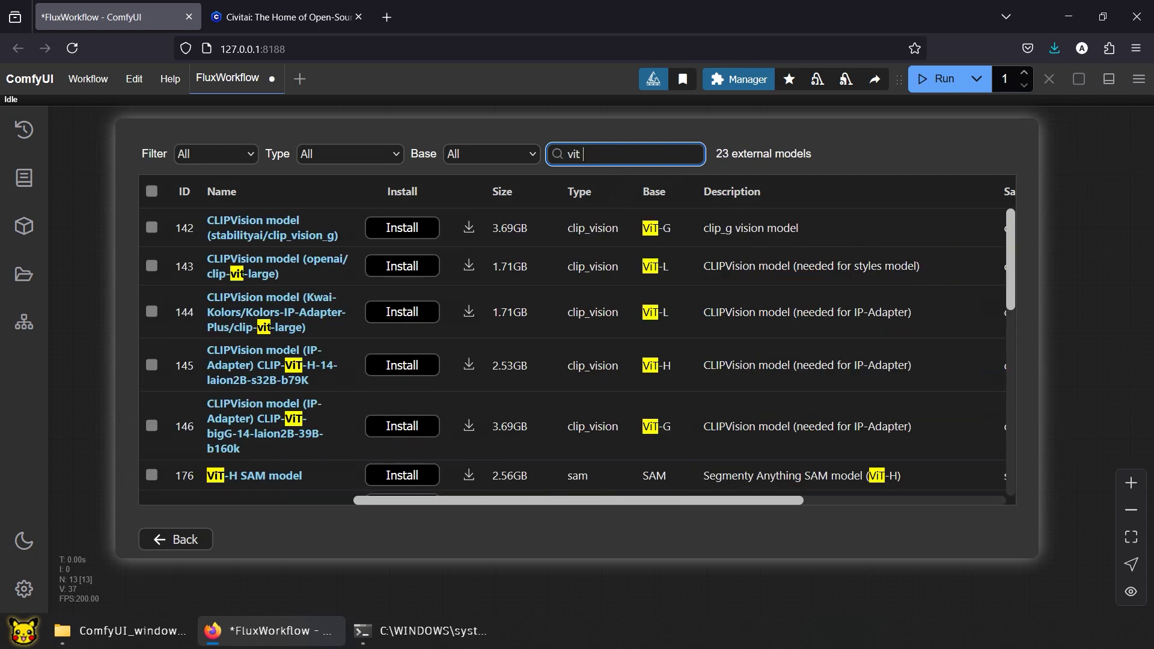
type("l 14")
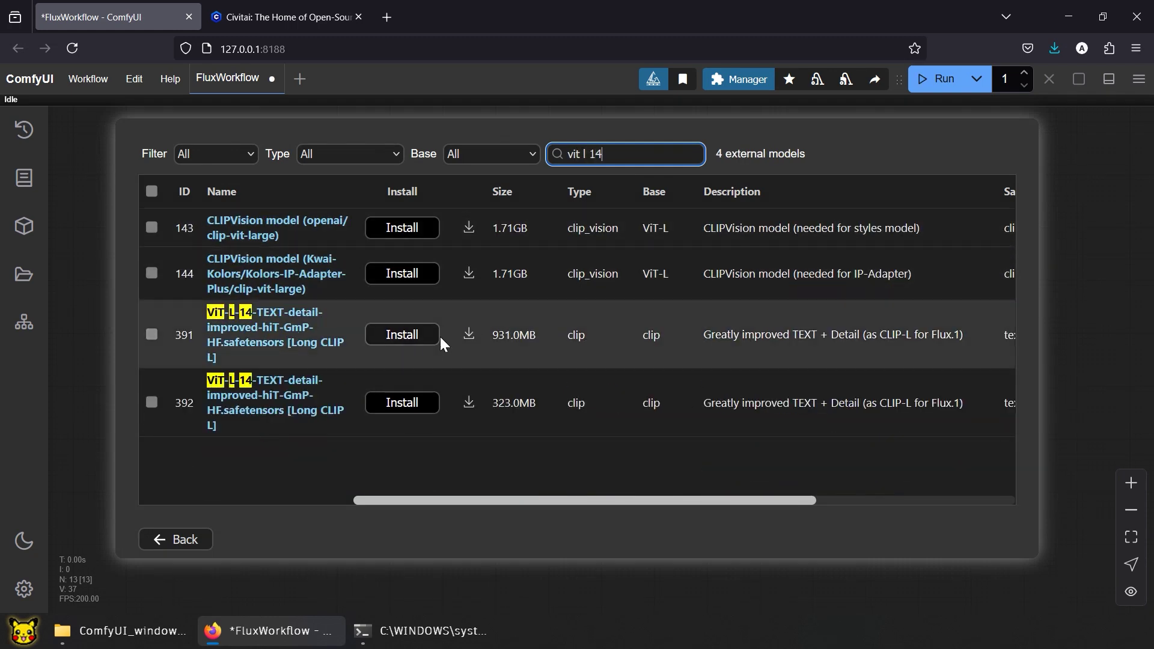
left_click(426, 343)
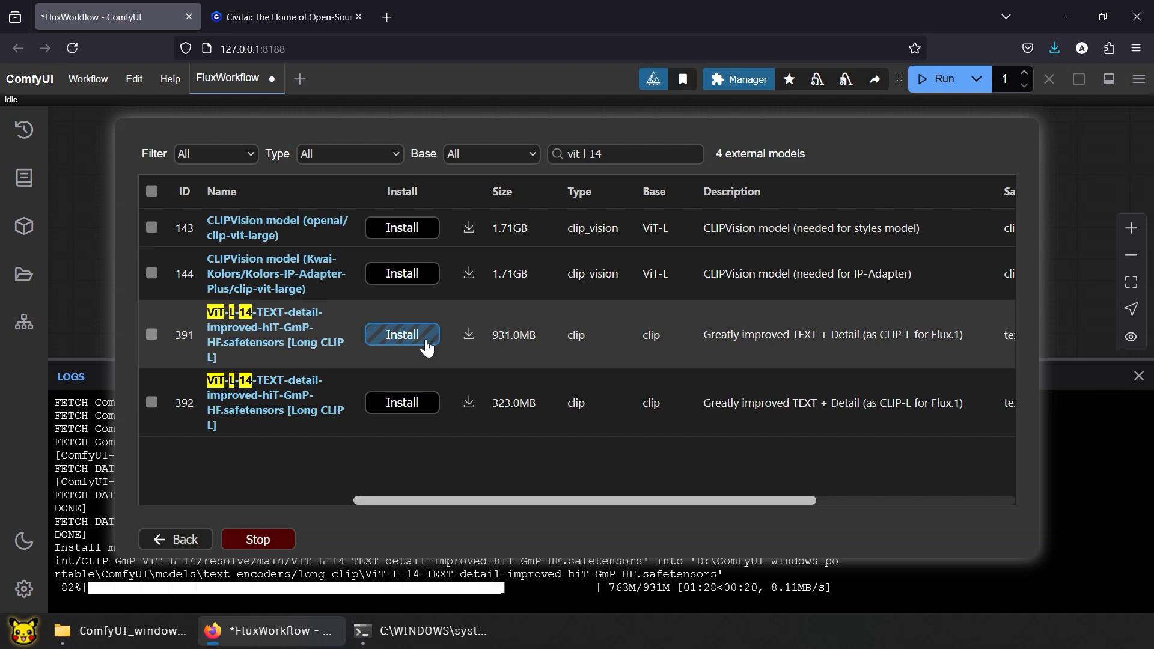
Step: Search 't5xxl fp16' and install the t5xxl fp16 Flux text encoder
triple_click(607, 150)
type("t5")
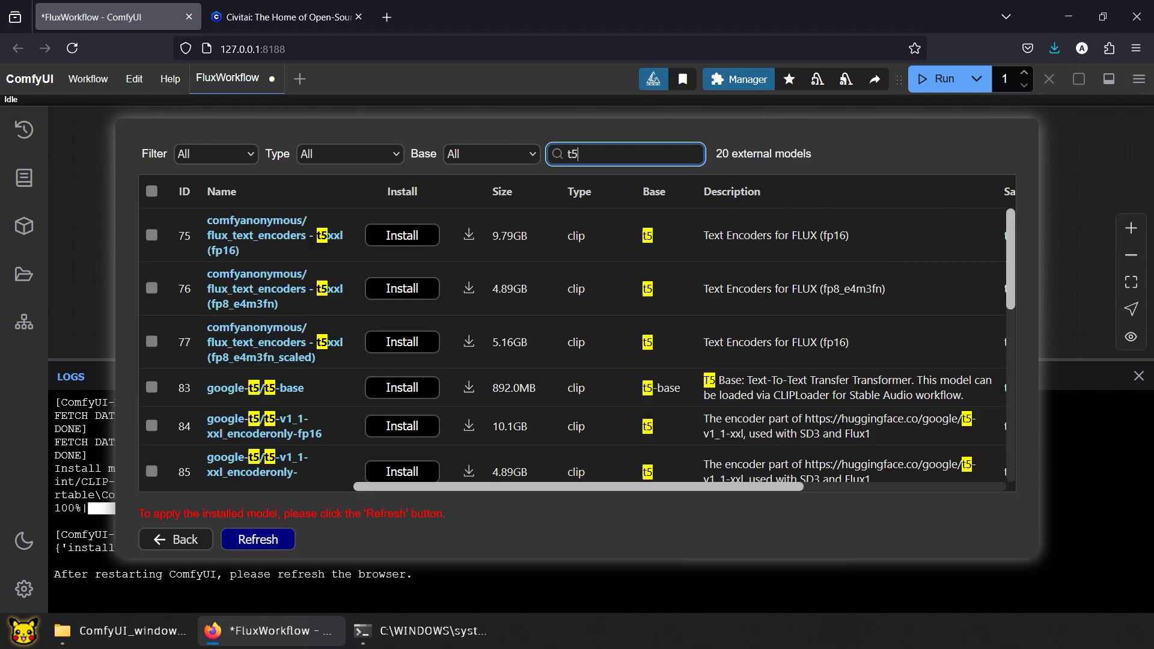
type("xxl f")
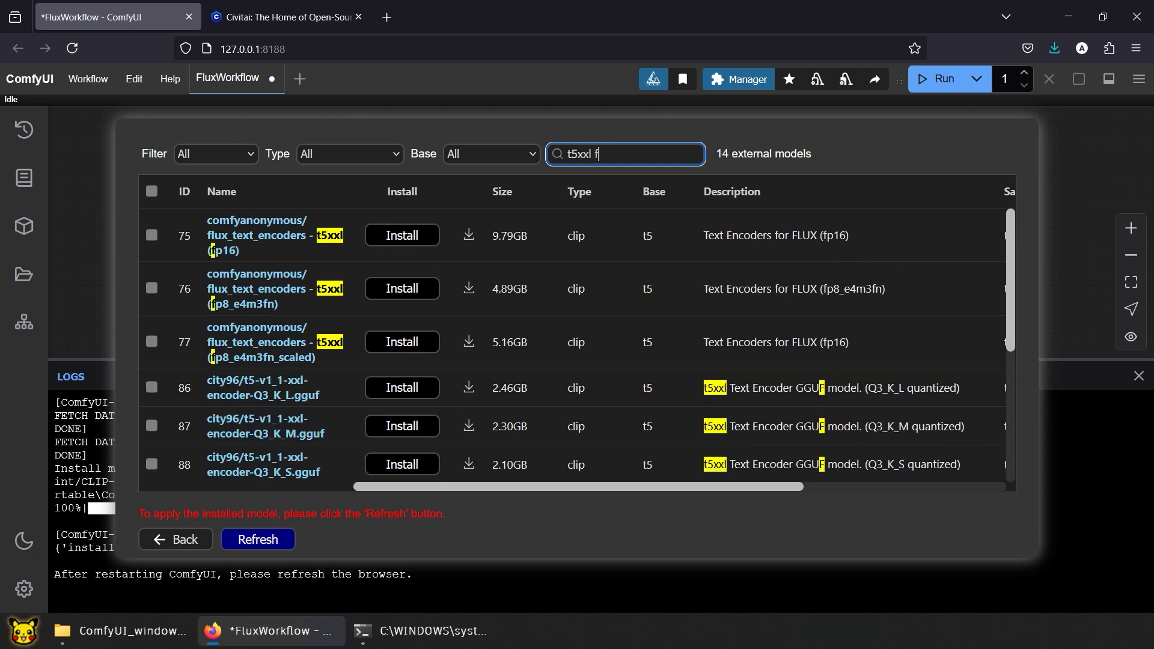
type("p16")
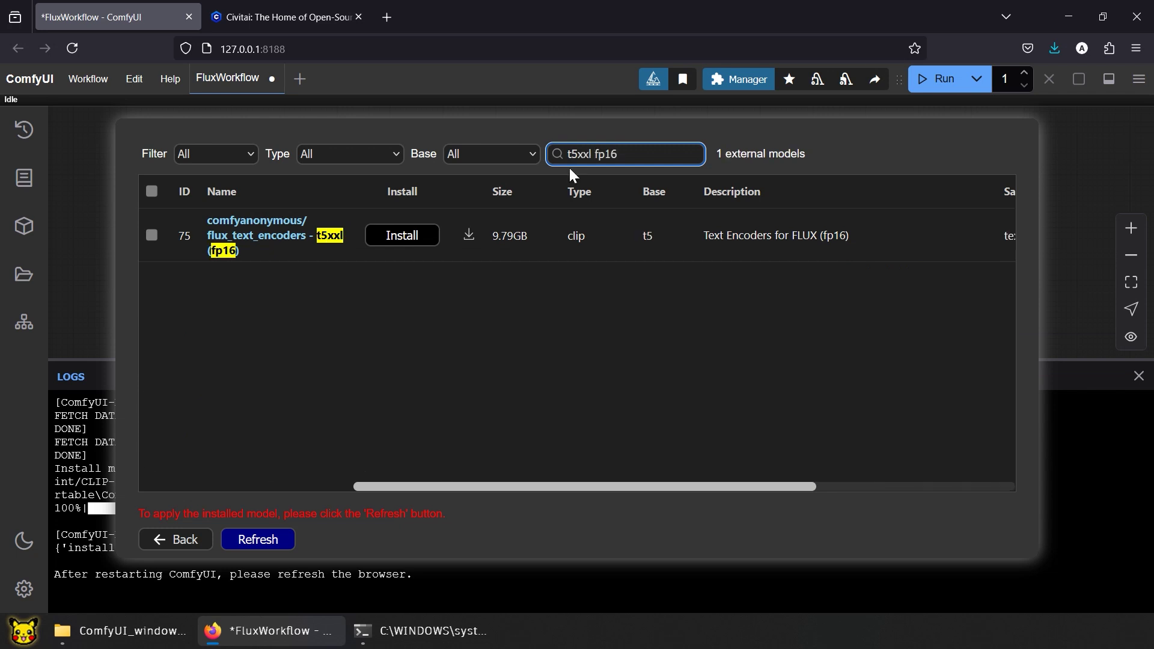
left_click(434, 242)
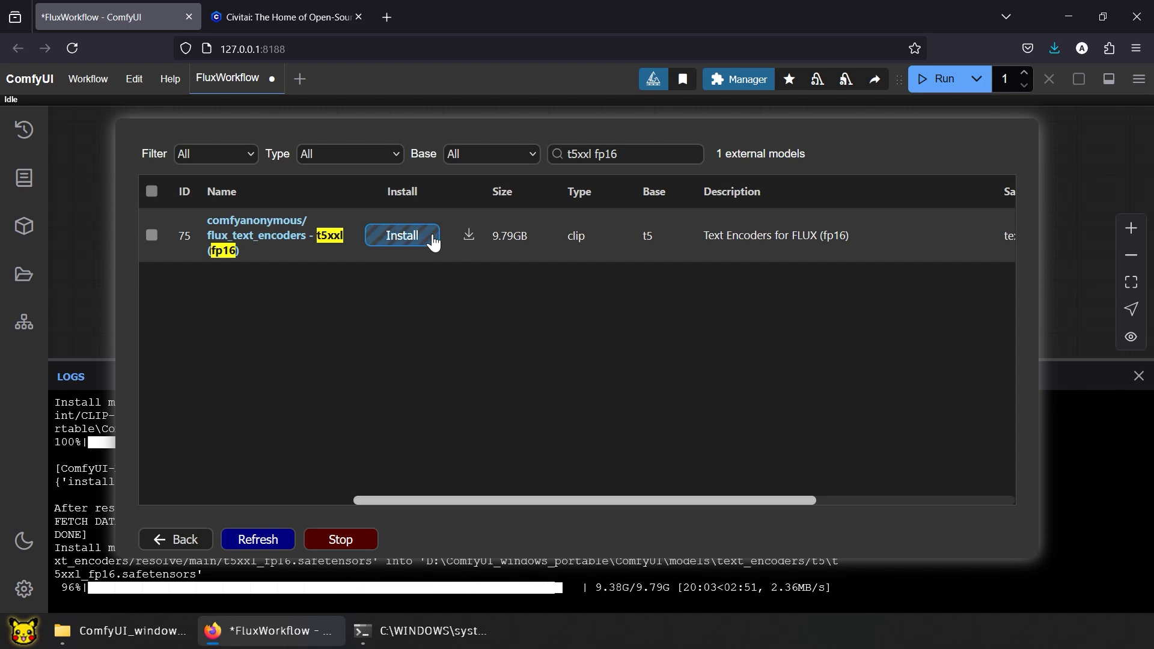
Step: Set DualCLIPLoader to long-clip ViT-L-14 and t5xxl_fp16 with type flux
left_click(271, 544)
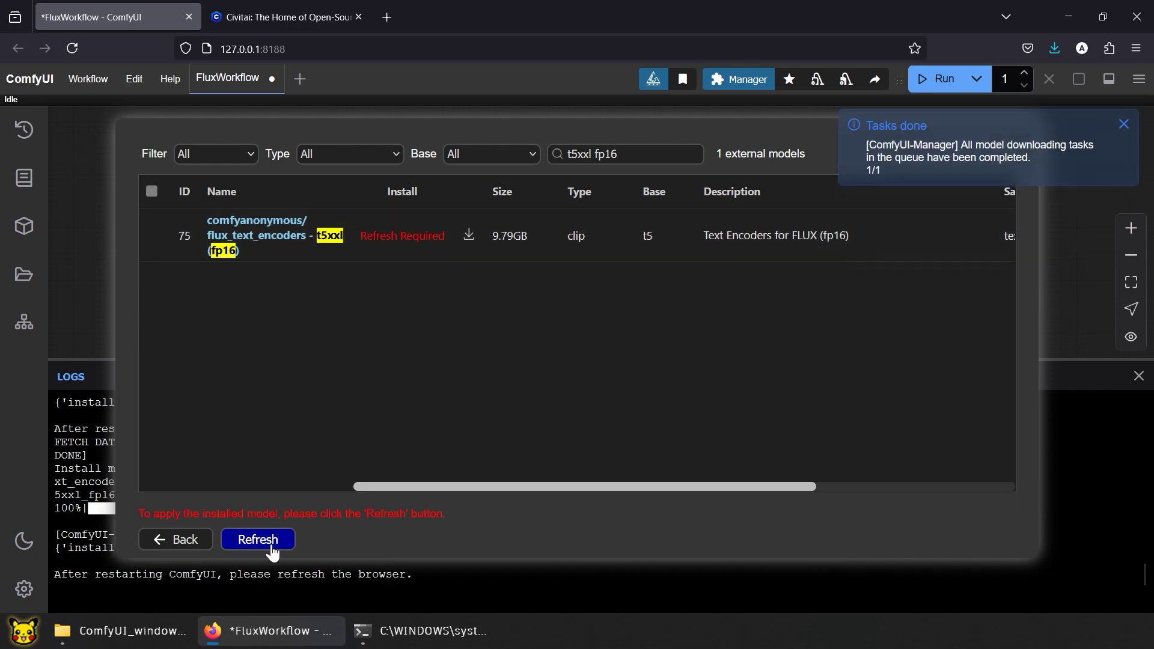
key("Escape")
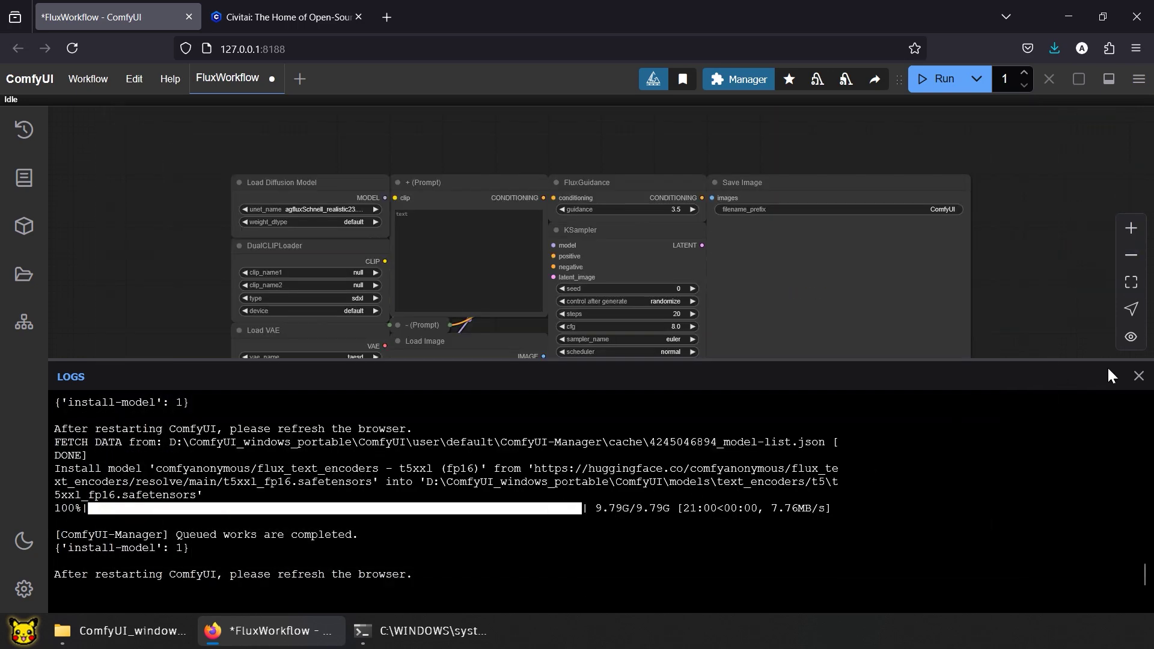
left_click(1131, 376)
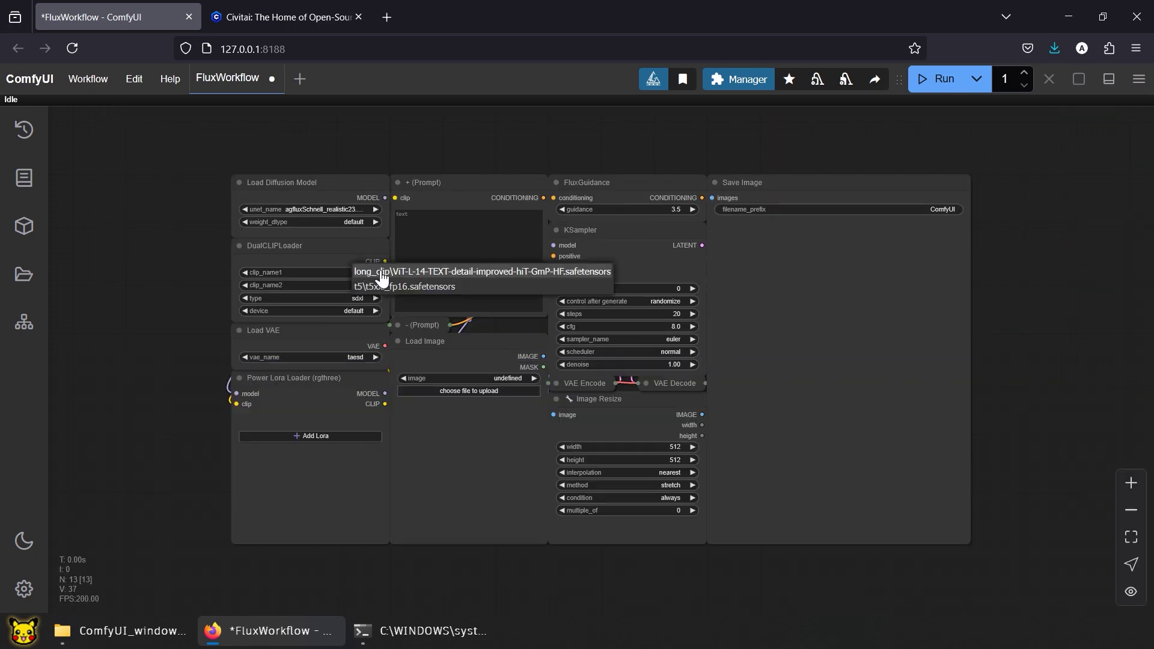
left_click(377, 273)
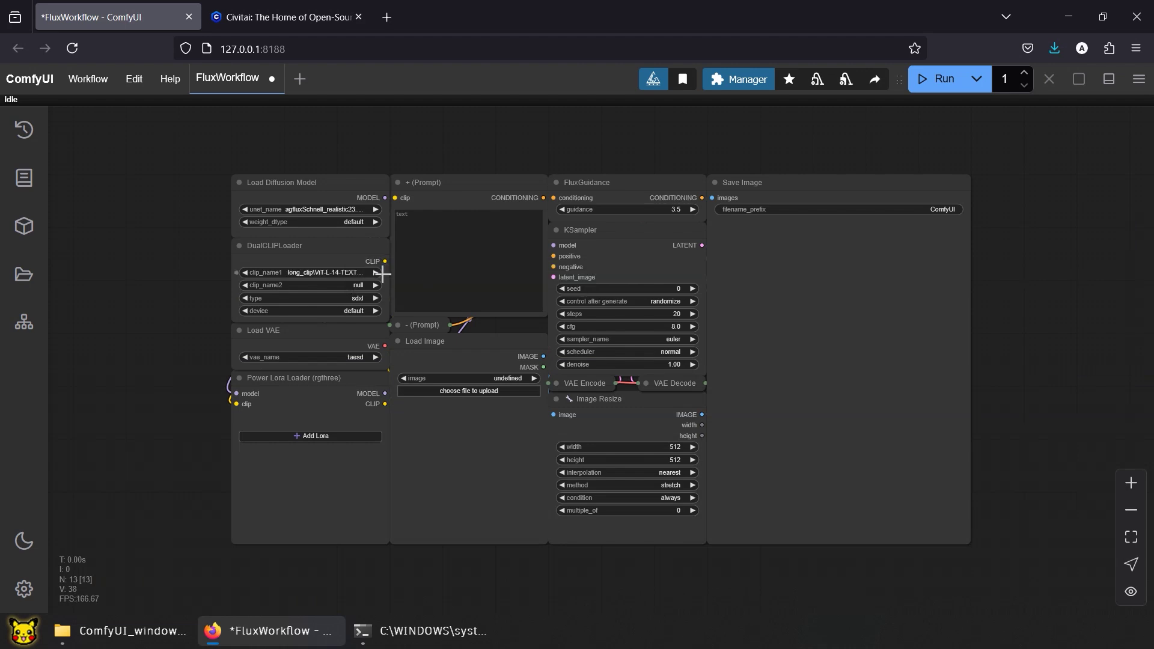
left_click(358, 285)
left_click(373, 300)
left_click(360, 299)
key("Escape")
left_click(376, 299)
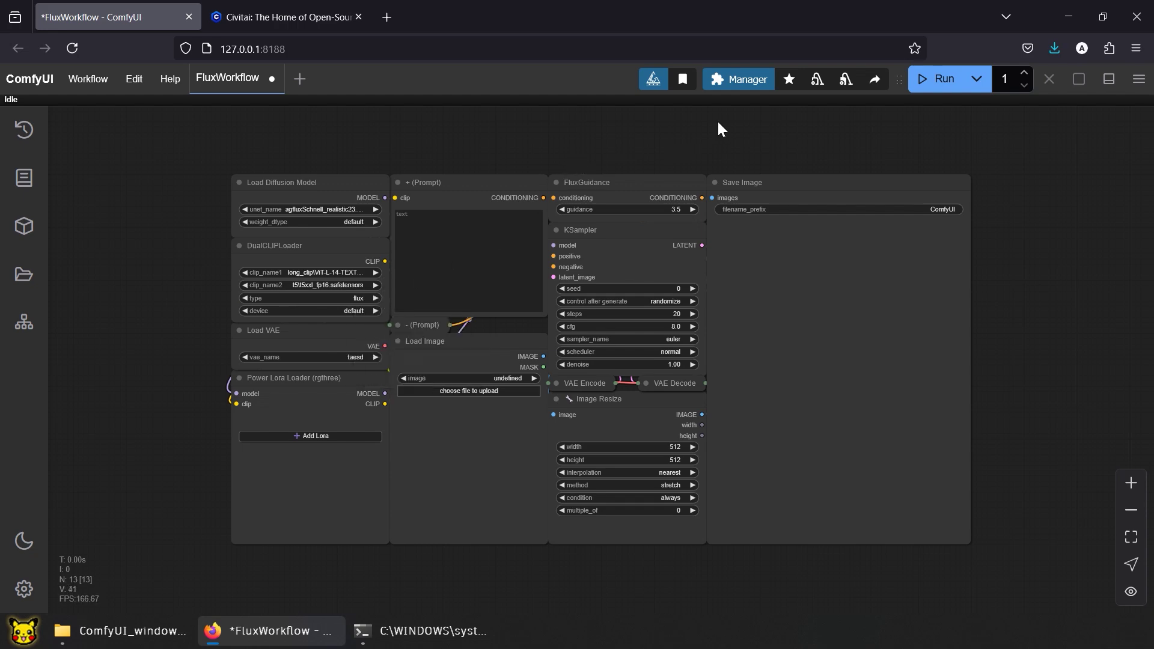
Step: Try installing the FLUX.1 VAE from Model Manager and dismiss the install error
left_click(725, 79)
left_click(630, 284)
left_click(627, 152)
type("flux.1 vae")
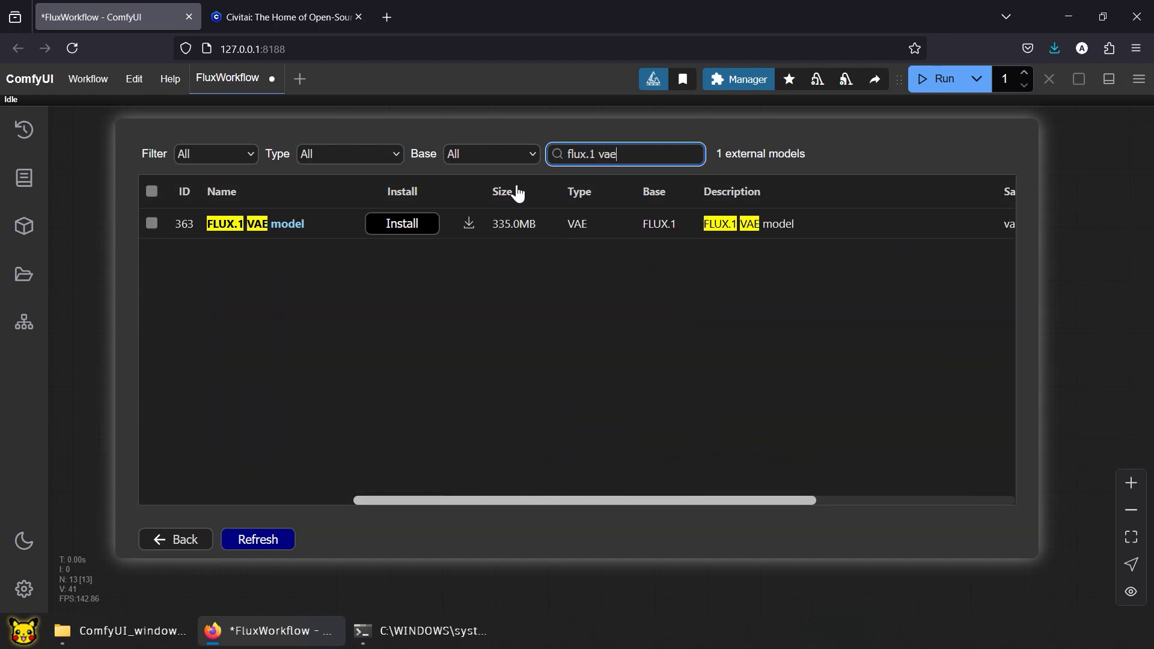
left_click(431, 224)
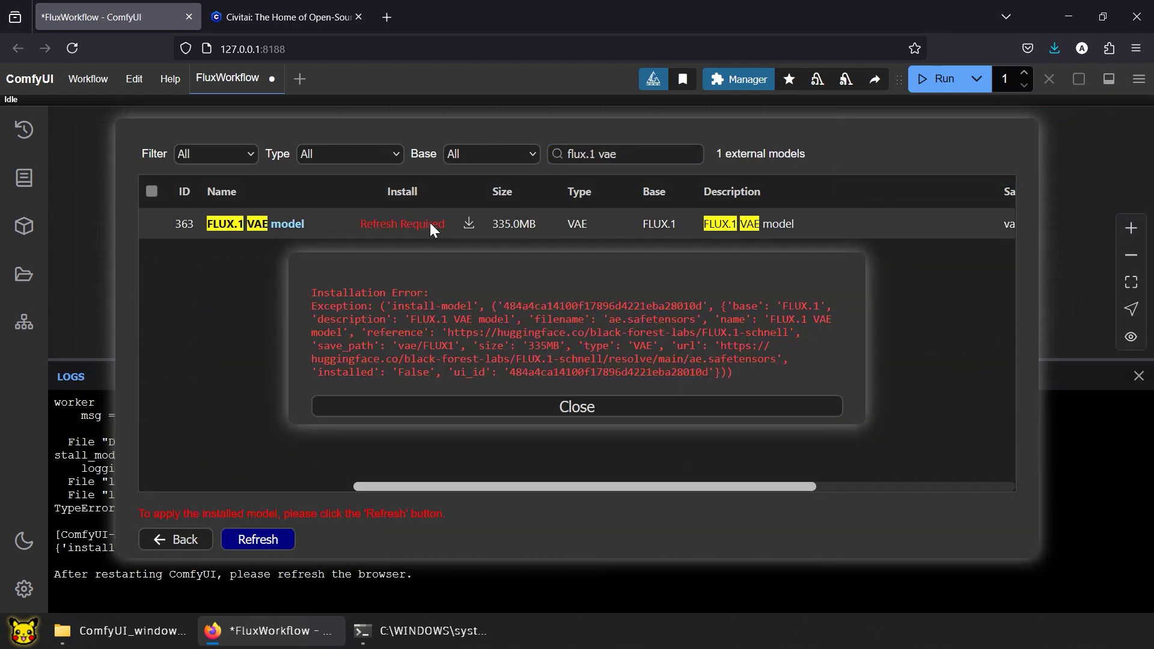
left_click(545, 409)
Step: Attempt to download ae.safetensors from the gated FLUX.1-schnell repository's files
left_click(468, 223)
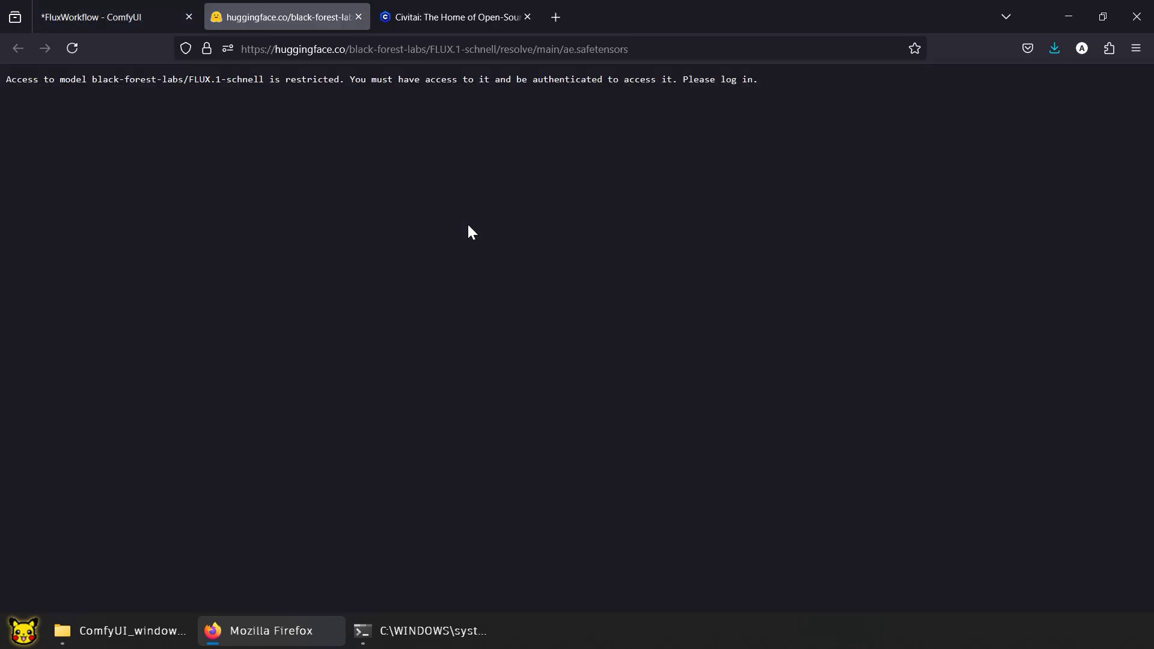
left_click(358, 16)
left_click(279, 227)
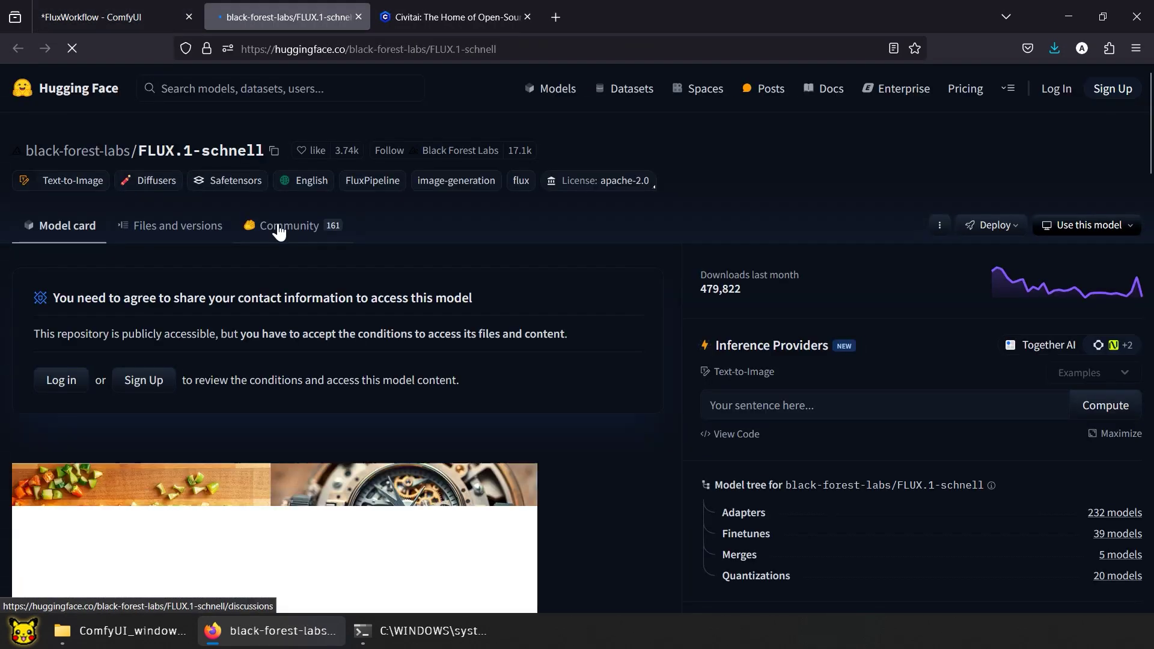
left_click(183, 229)
scroll(370, 359, "down", 6)
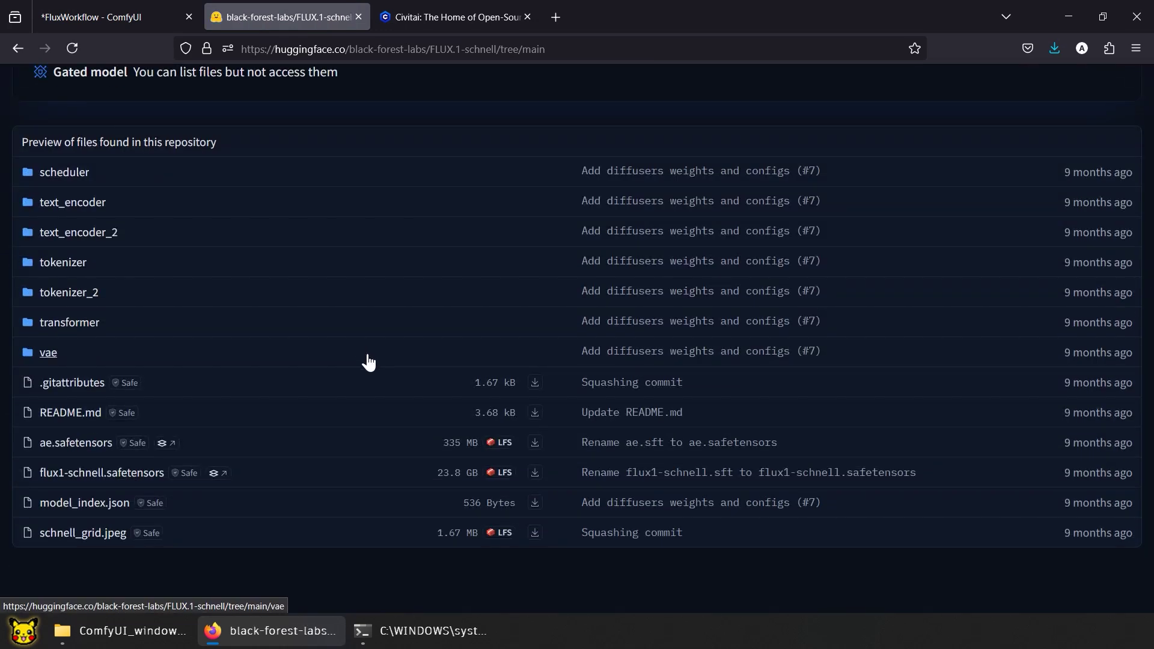
left_click(535, 443)
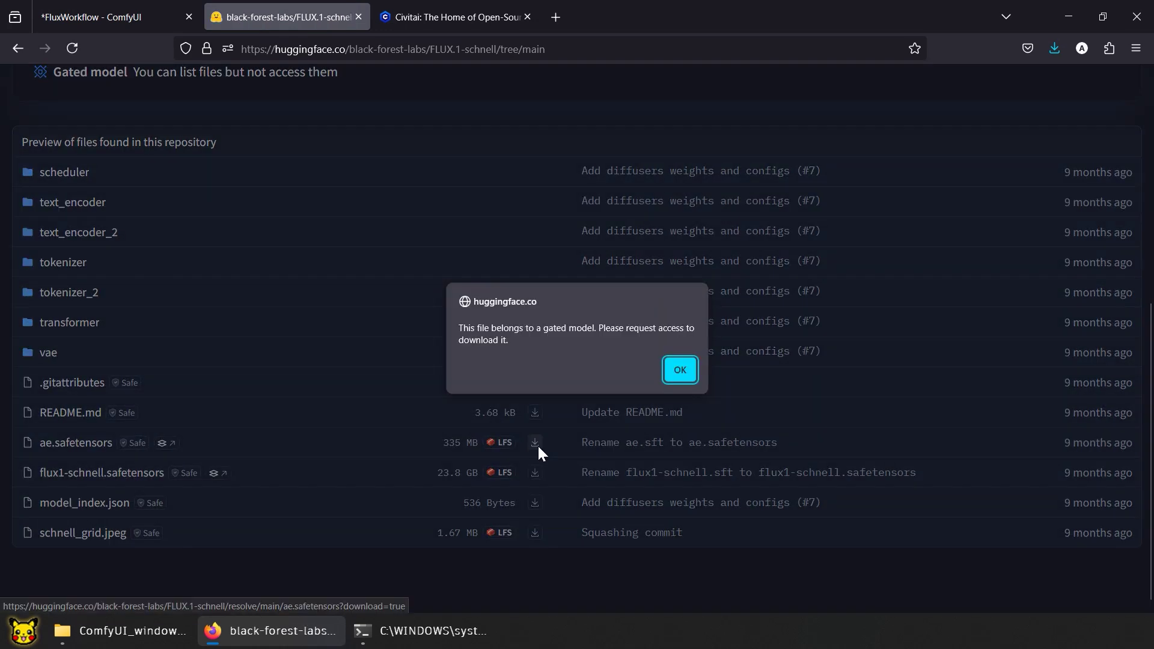
left_click(680, 370)
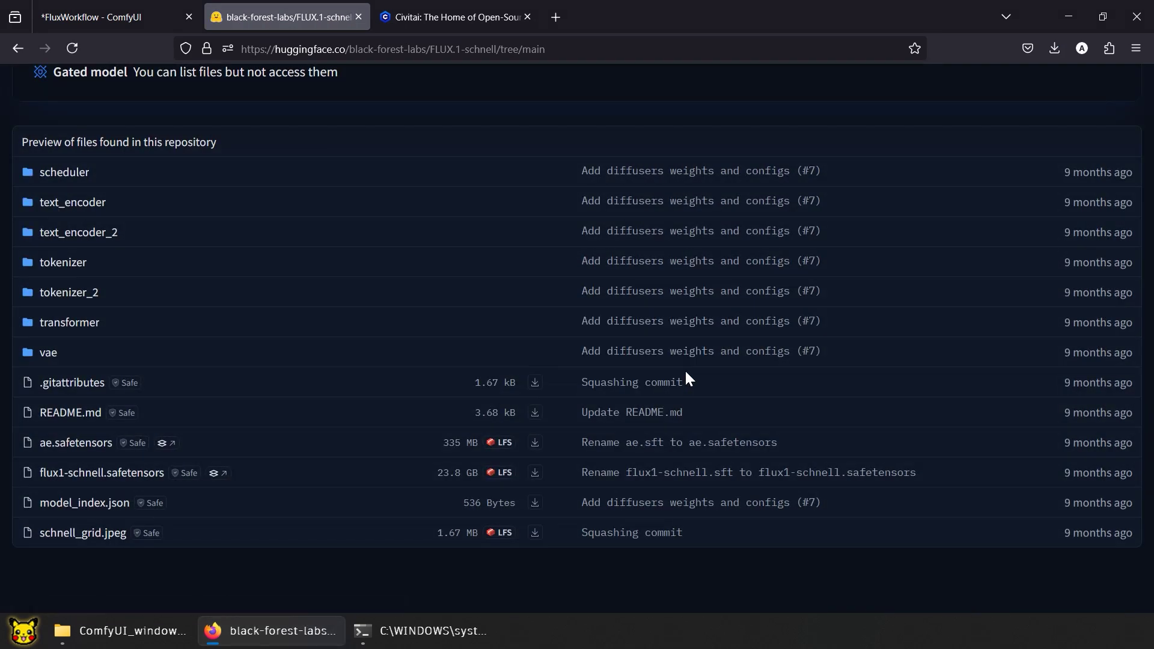
Step: Search Hugging Face for 'ae.safetensors' to find a mirror
scroll(686, 370, "up", 6)
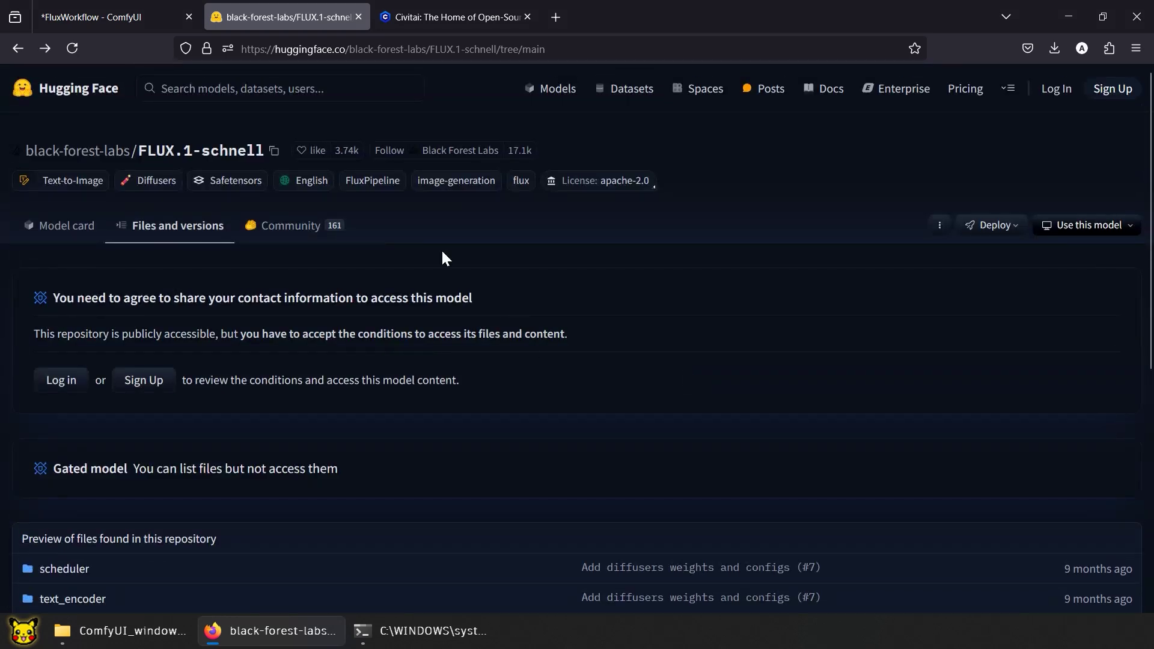
left_click(347, 87)
type("ae.safe")
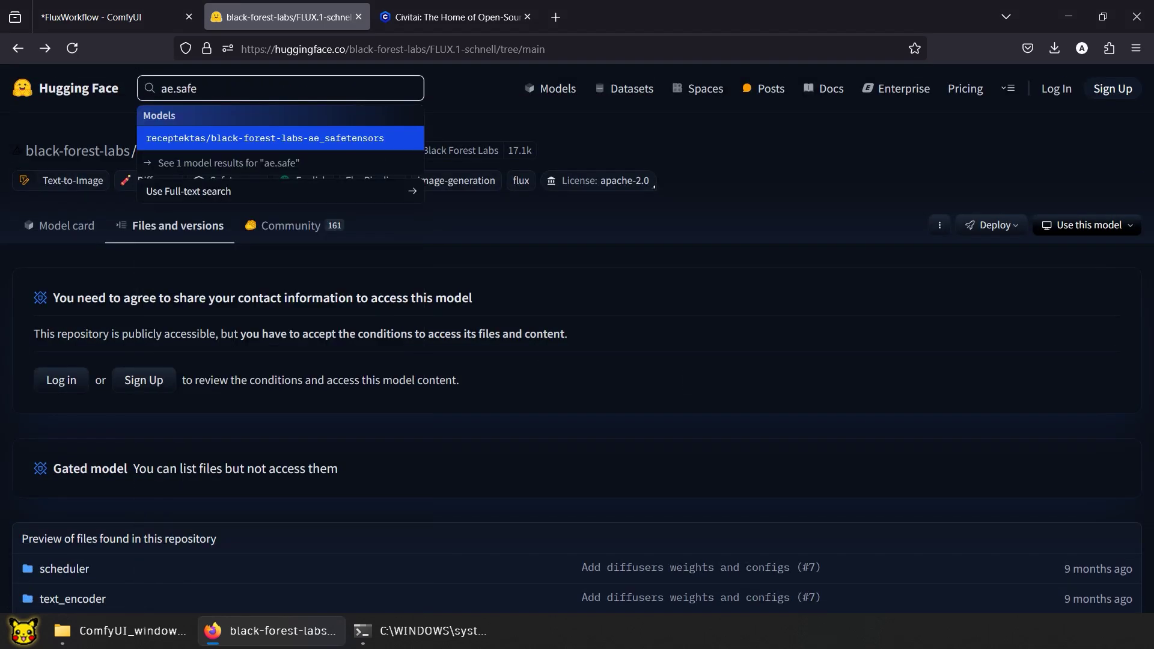
type("tensors")
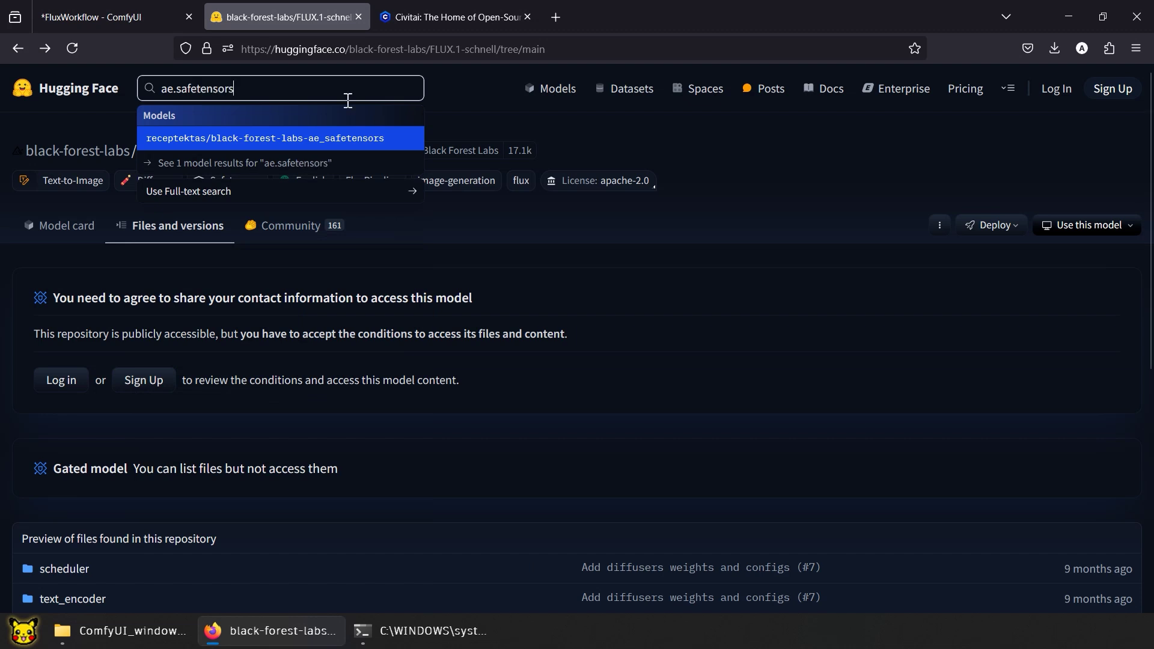
Step: Download ae.safetensors from the ae_safetensors re-upload repository's files
left_click(353, 139)
left_click(196, 209)
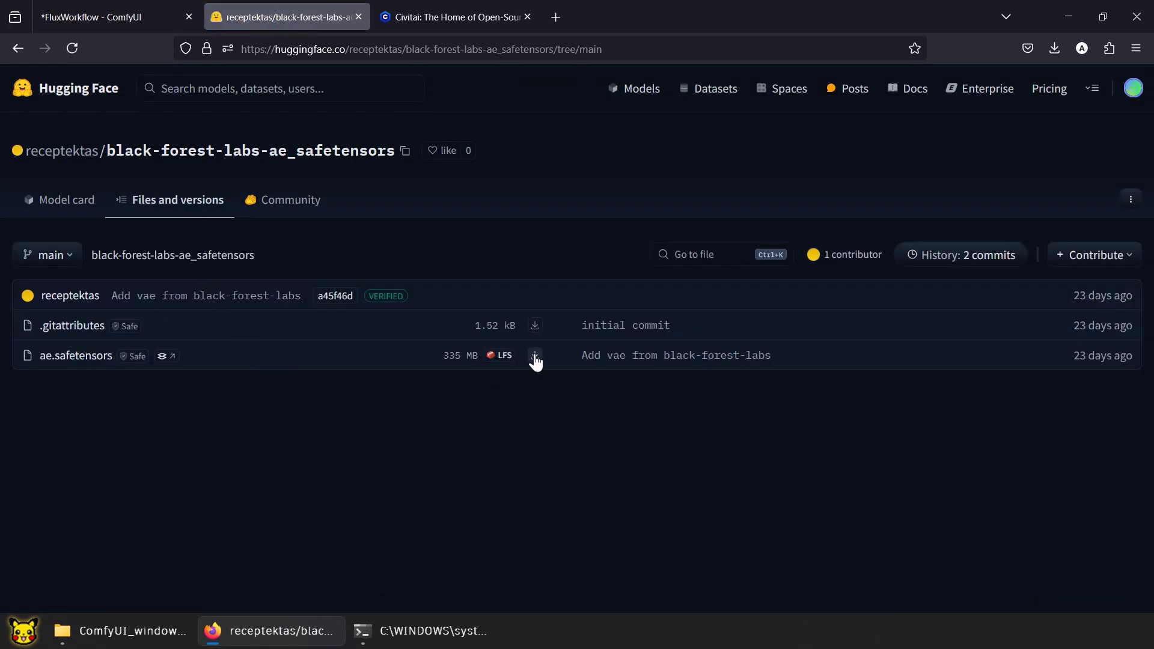
left_click(535, 355)
Step: Close the Hugging Face tab, ComfyUI Manager and logs, and show Downloads in File Explorer
left_click(358, 17)
left_click(121, 9)
left_click(175, 539)
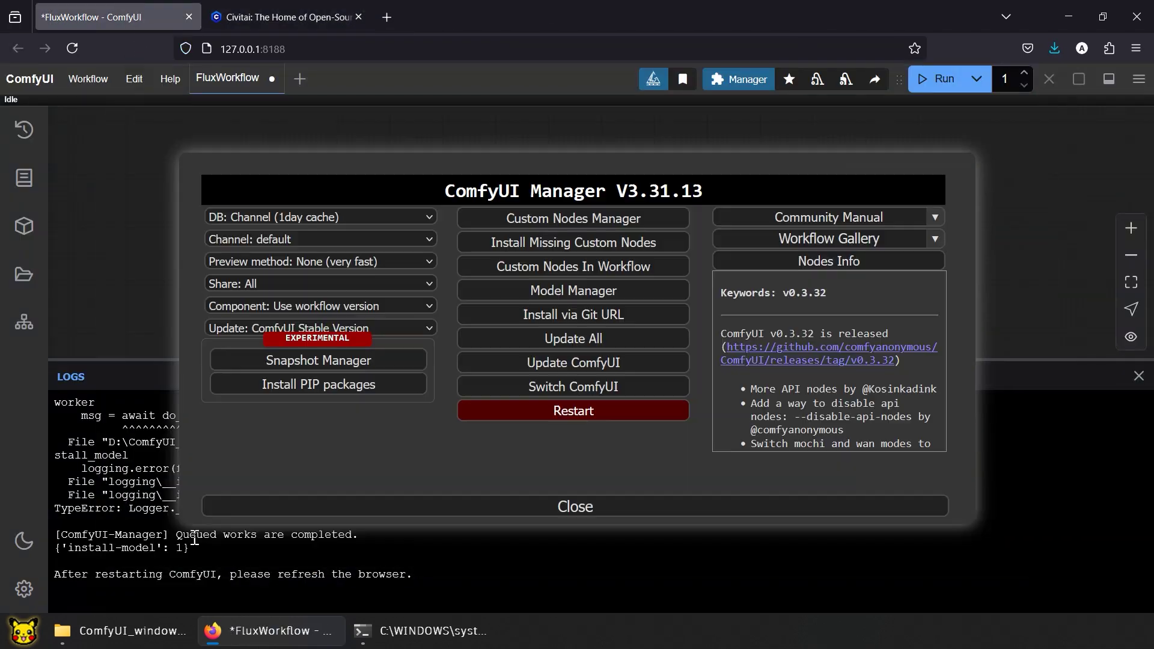
left_click(575, 507)
left_click(1138, 376)
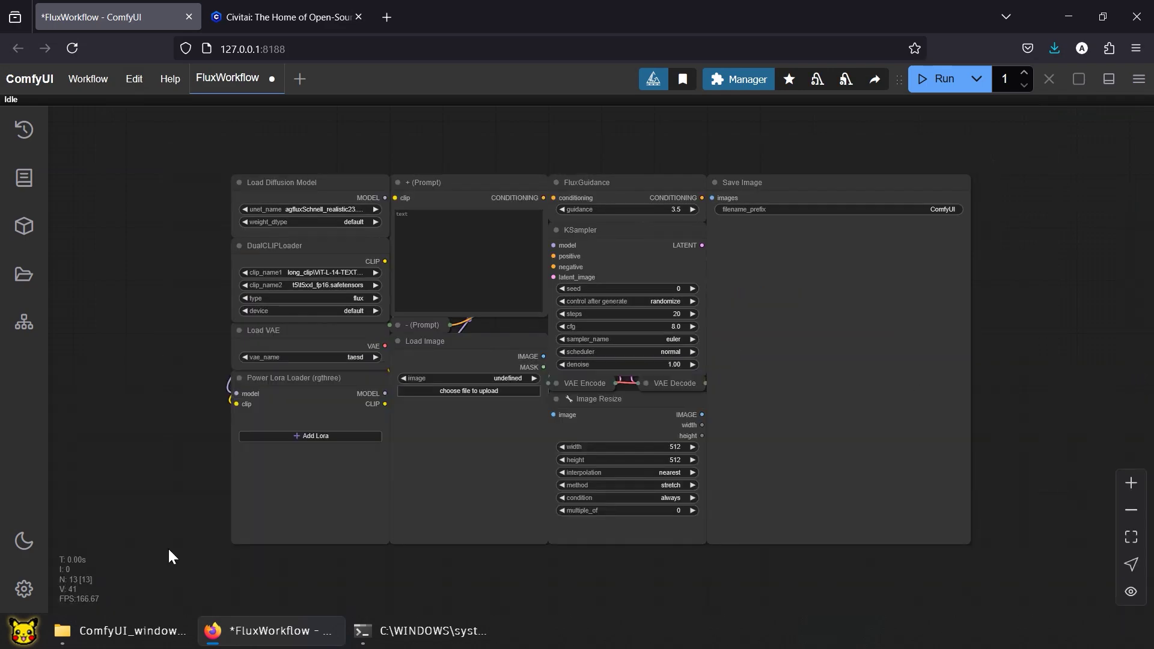
left_click(144, 631)
left_click(71, 236)
Step: Move ae.safetensors into D:\ComfyUI_windows_portable\ComfyUI\models\vae\FLUX1
right_click(164, 136)
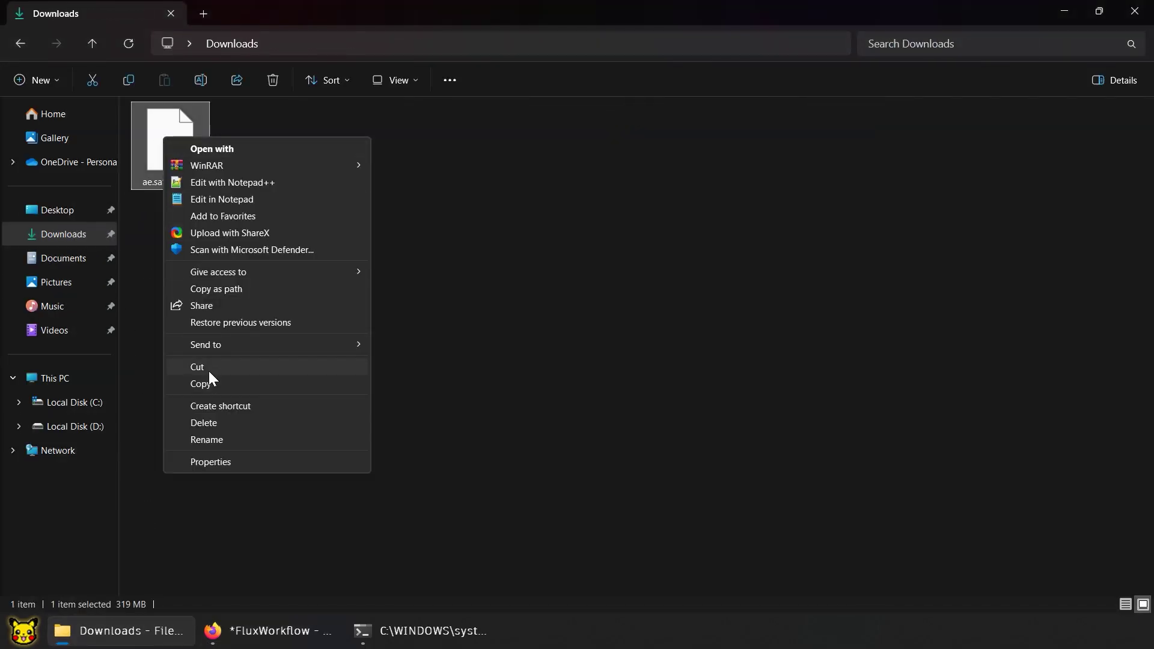
left_click(205, 367)
left_click(98, 428)
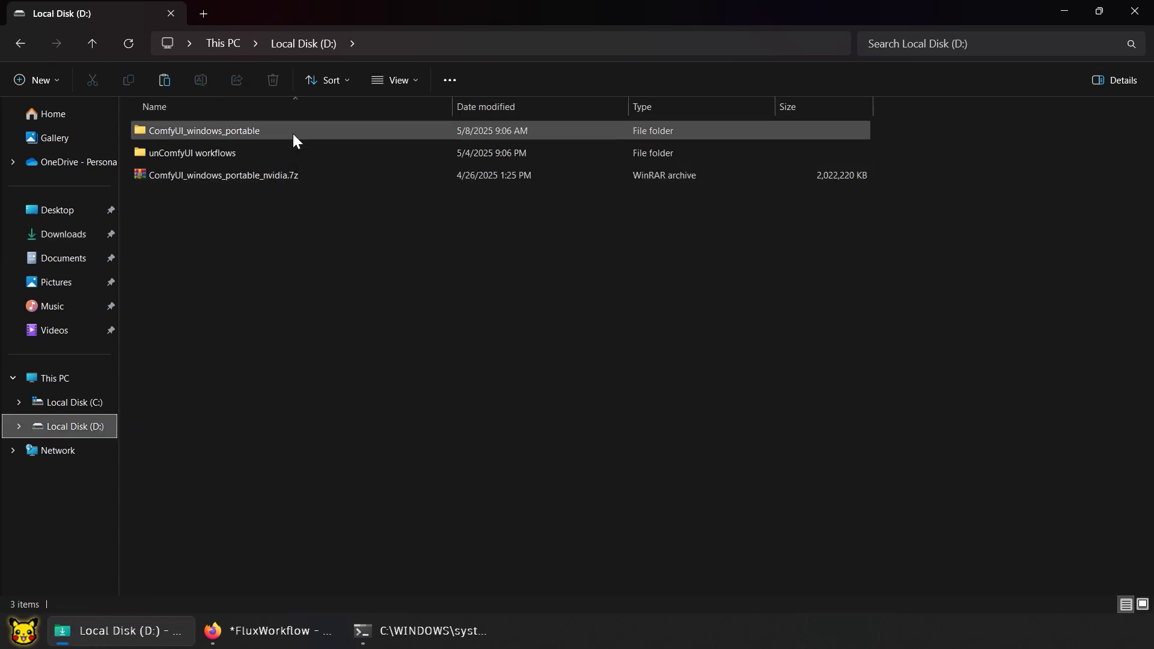
double_click(293, 132)
double_click(293, 133)
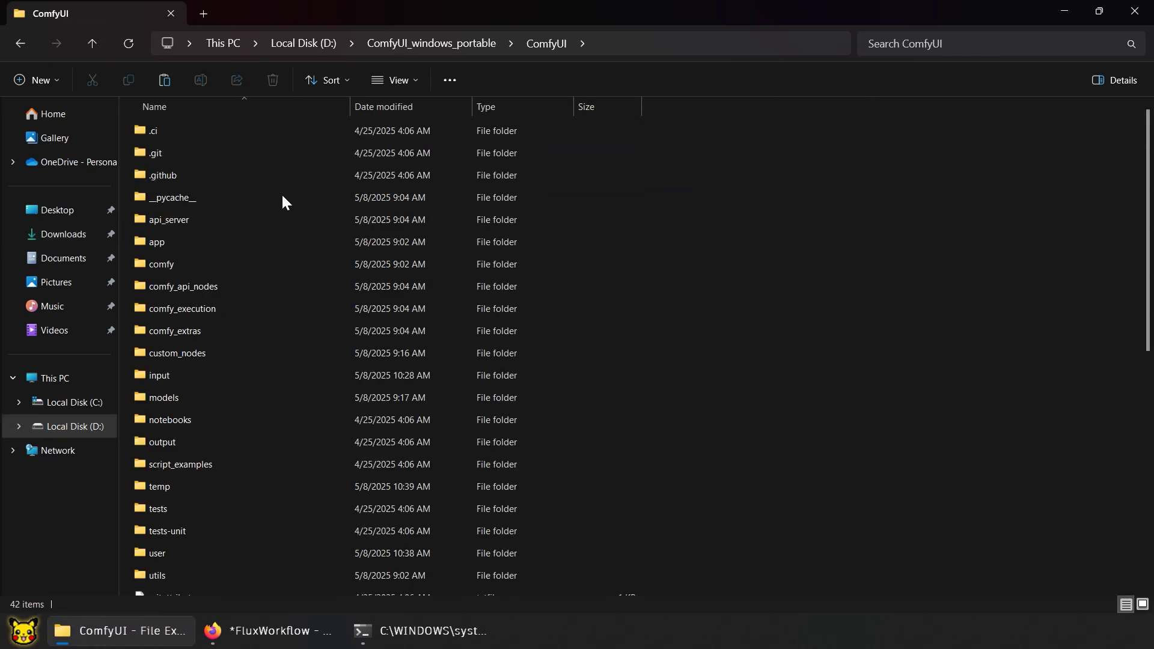
double_click(247, 398)
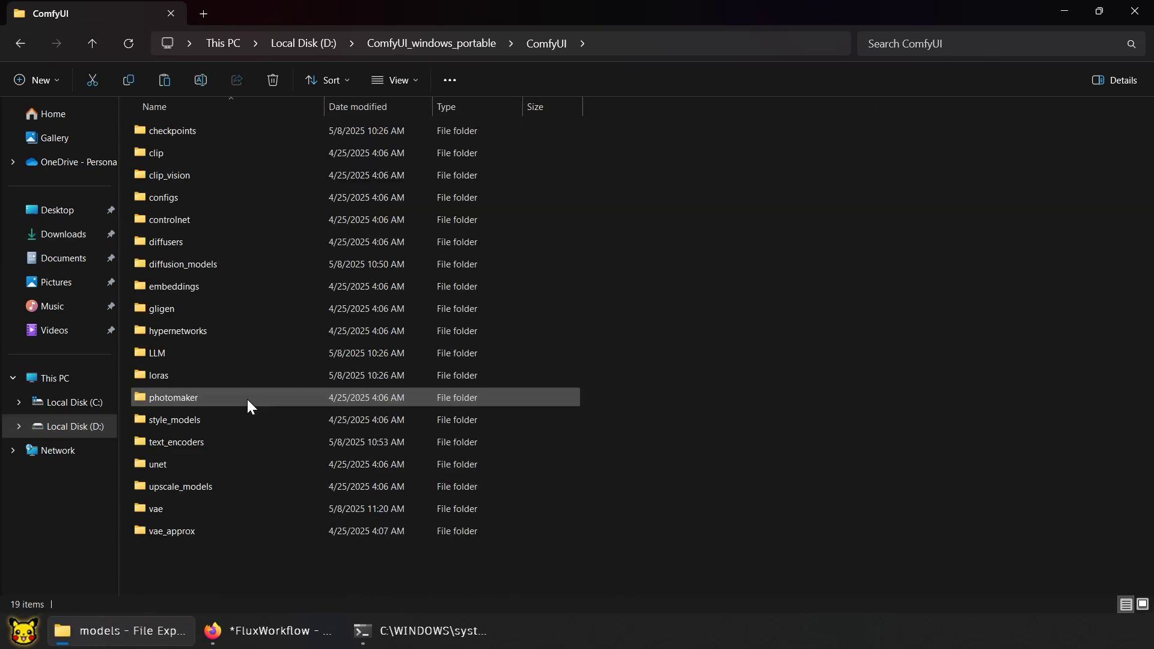
double_click(235, 508)
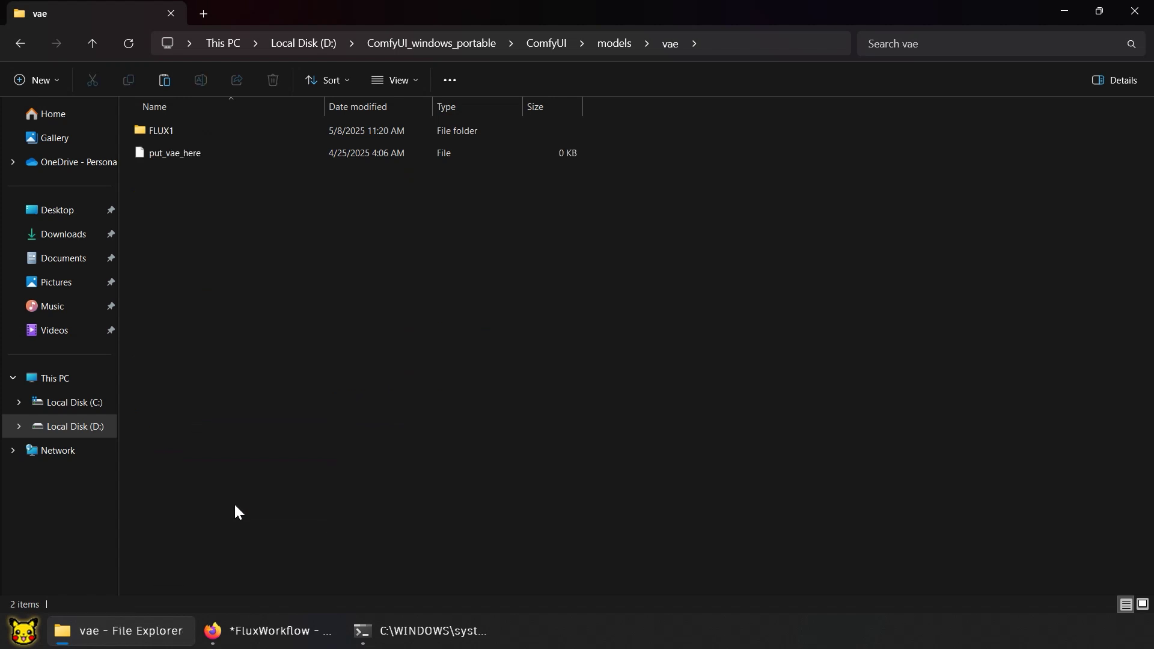
double_click(205, 138)
right_click(204, 136)
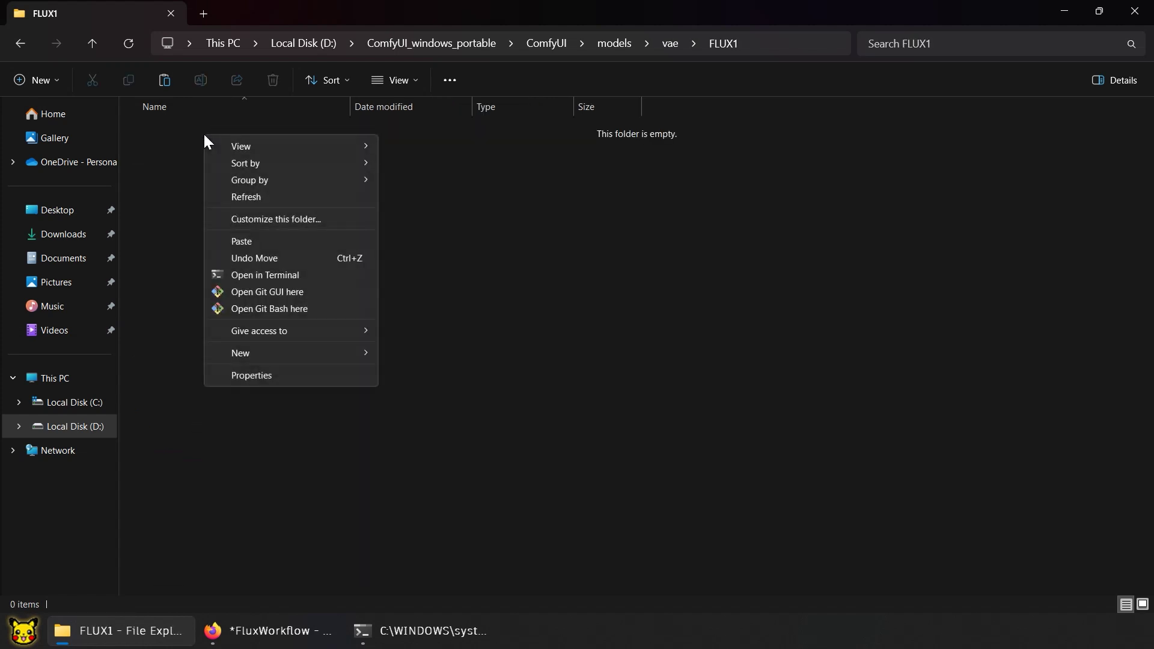
left_click(249, 242)
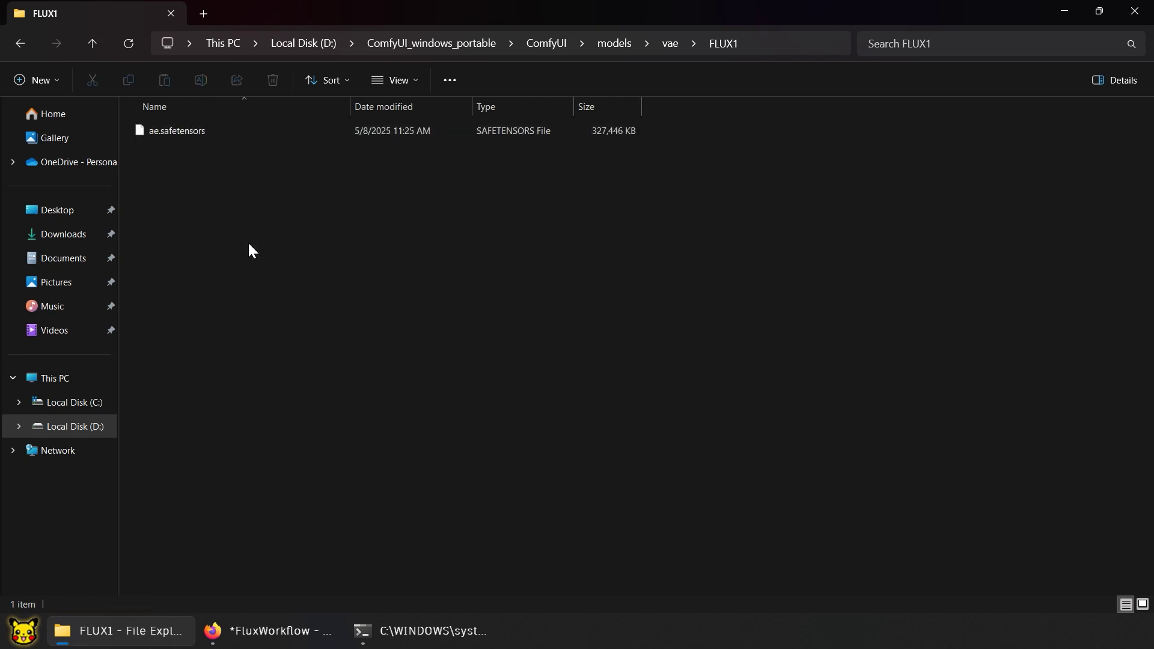
key("alt+Up")
key("alt+Up")
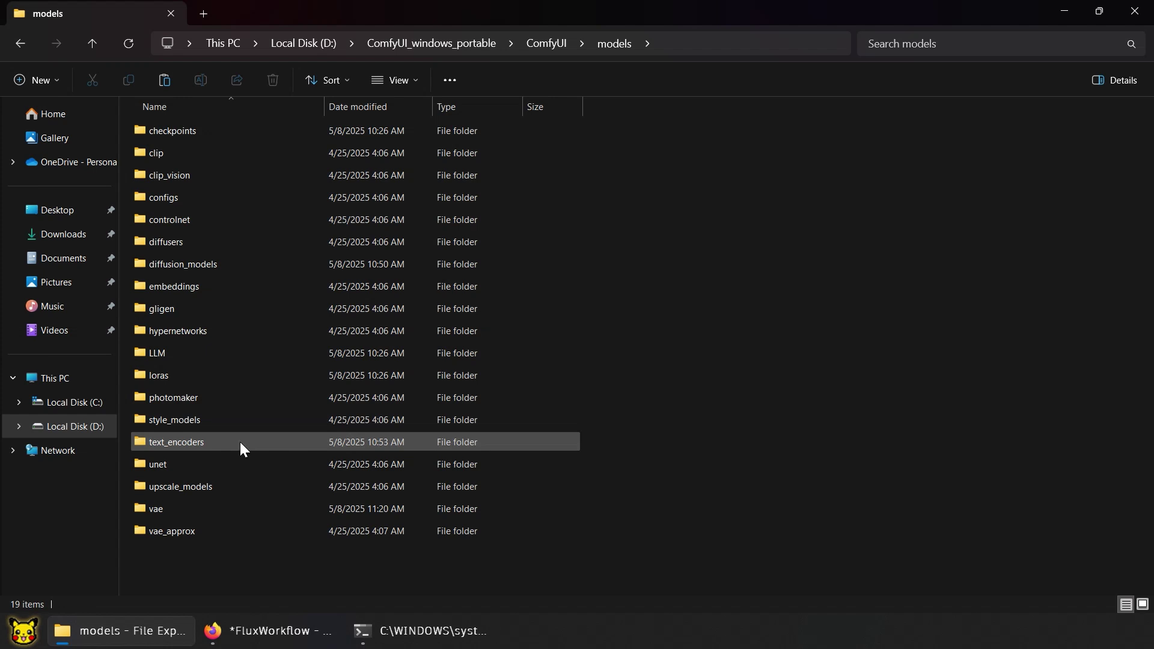
key("alt+Up")
key("alt+Up")
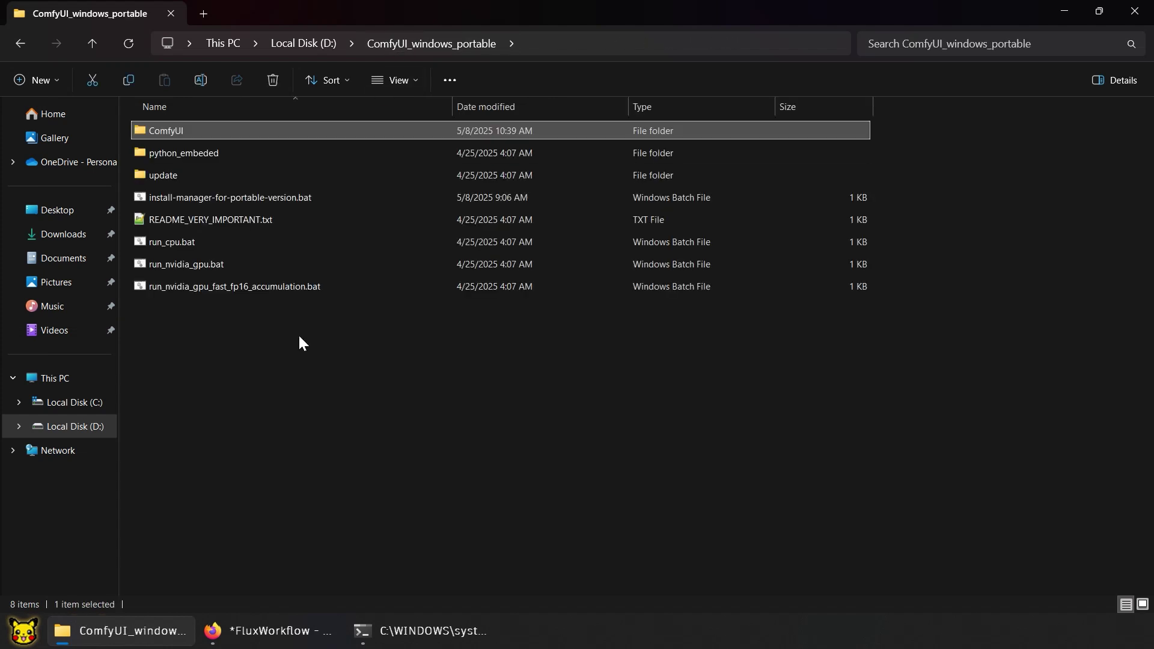
Step: Refresh node definitions and set Load VAE to FLUX1\ae.safetensors
left_click(267, 636)
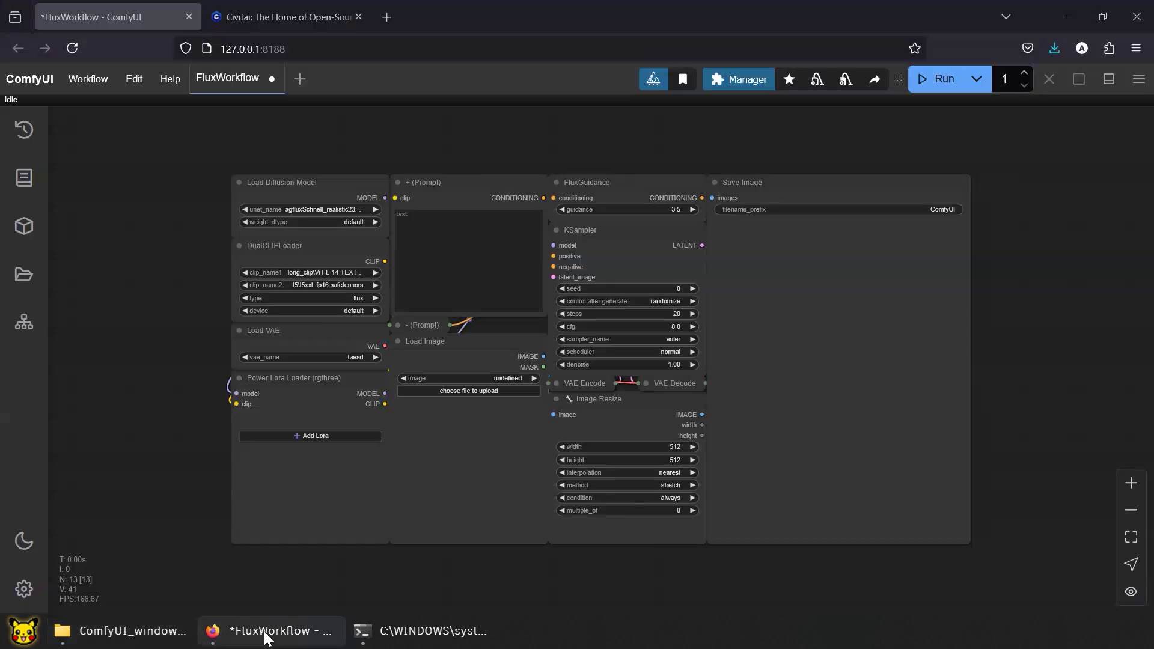
left_click(134, 79)
left_click(175, 162)
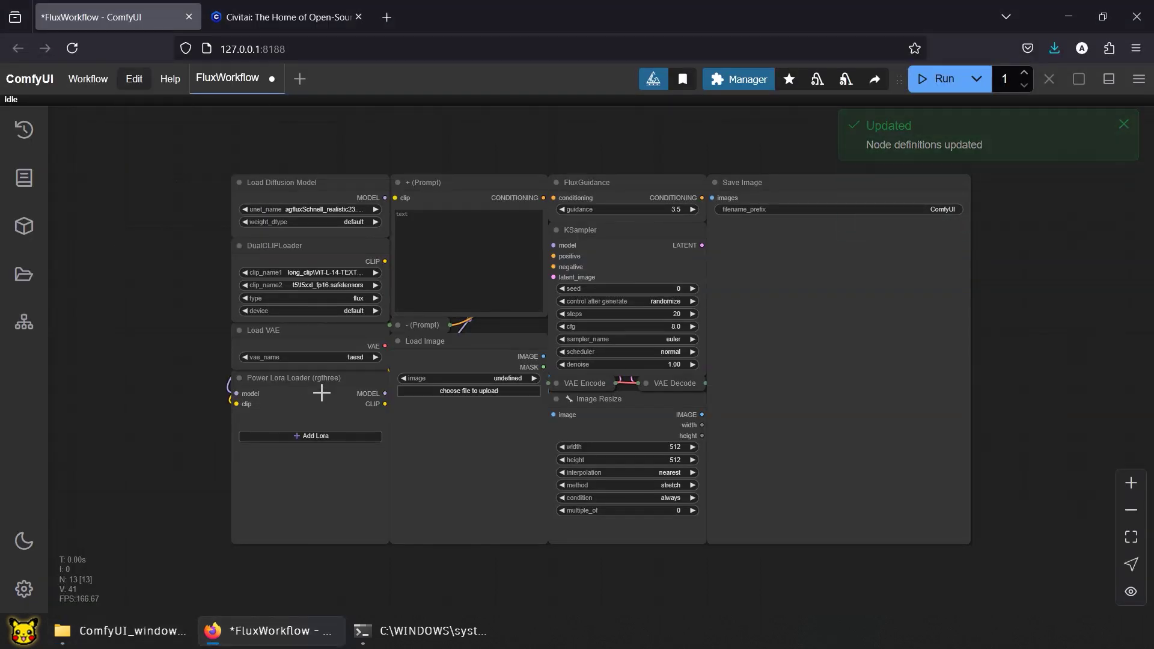
left_click(356, 358)
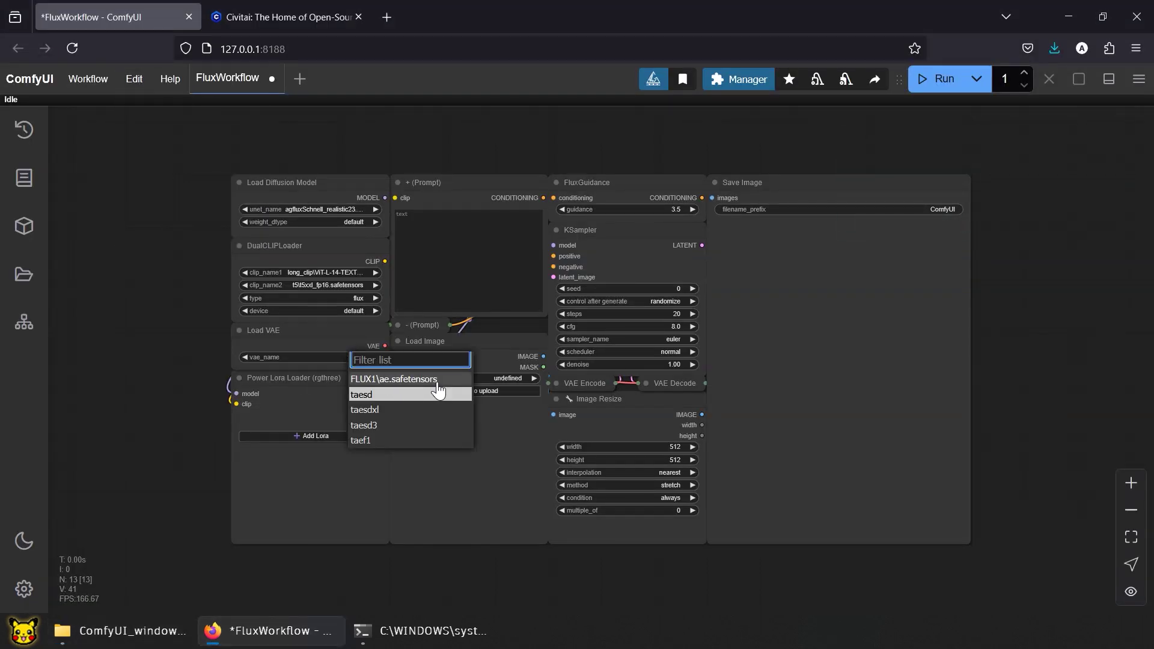
left_click(436, 380)
Step: Search Civitai for 'hand' and download the Hands XL LoRA
left_click(304, 18)
left_click(518, 90)
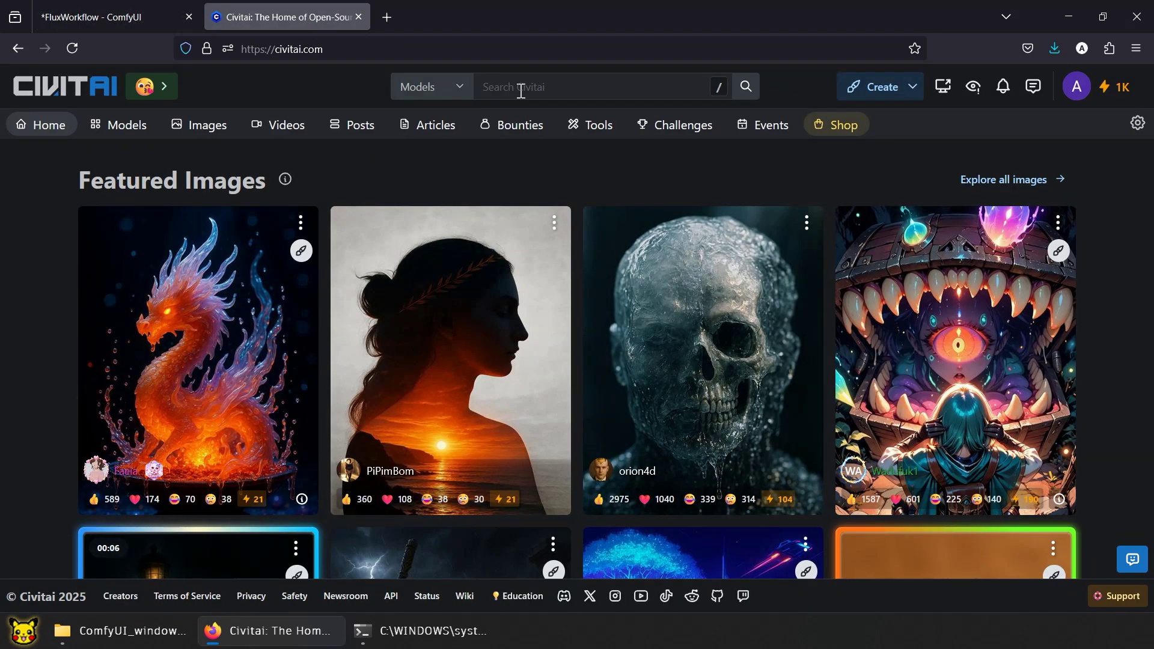
type("hand")
key("Return")
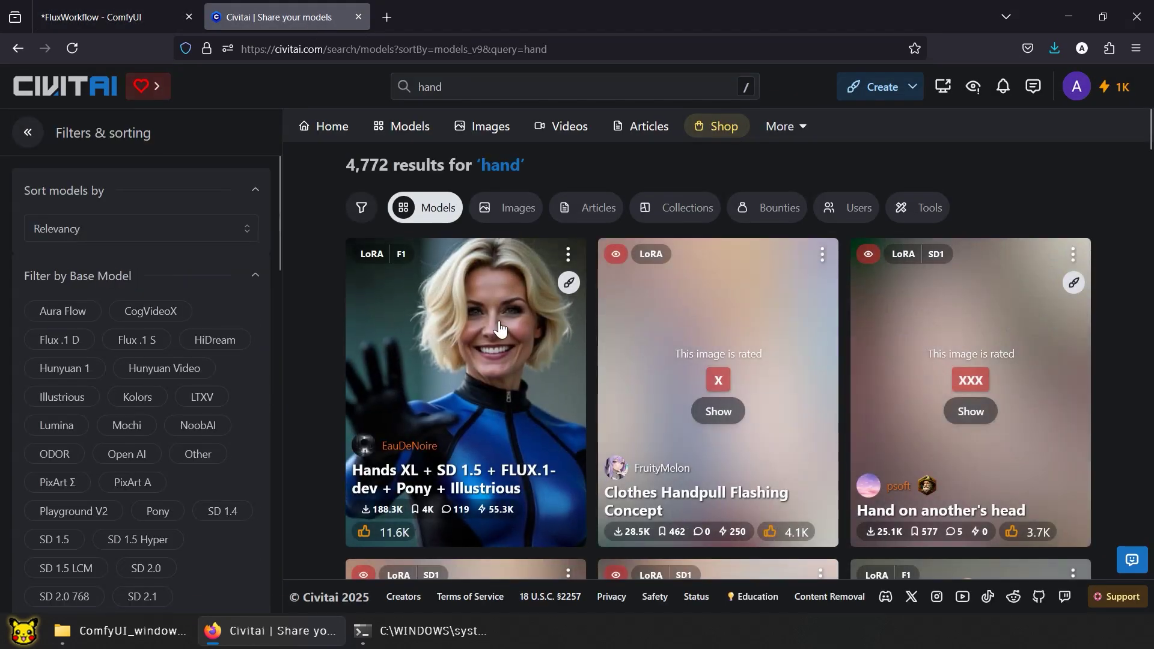
left_click(499, 325)
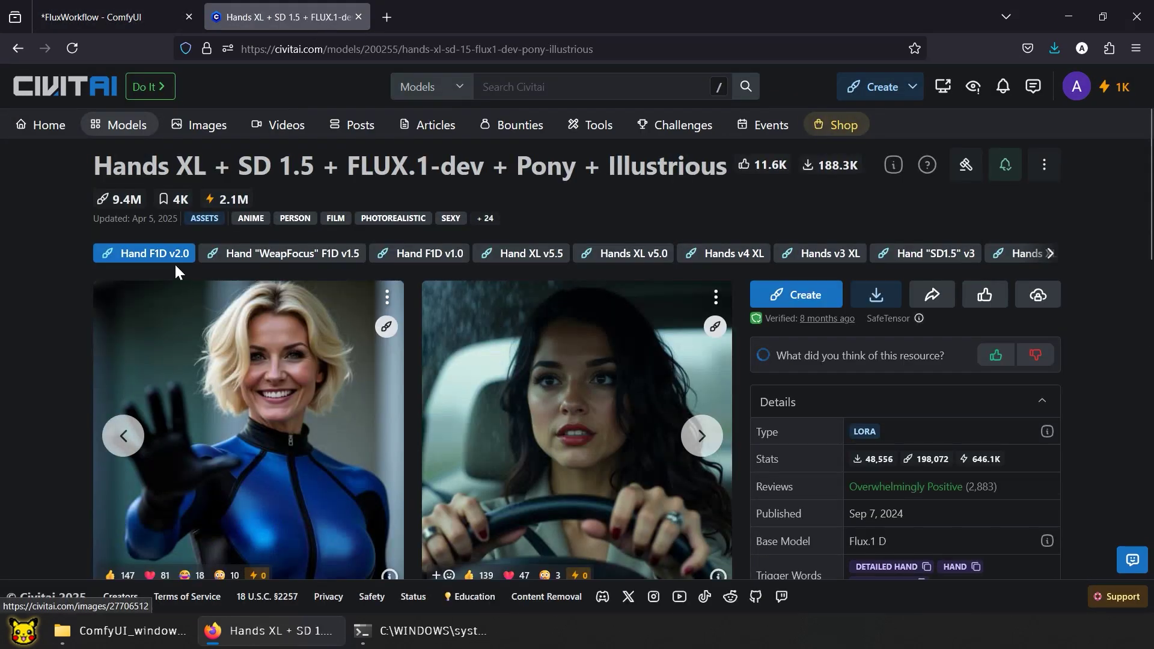
left_click(876, 299)
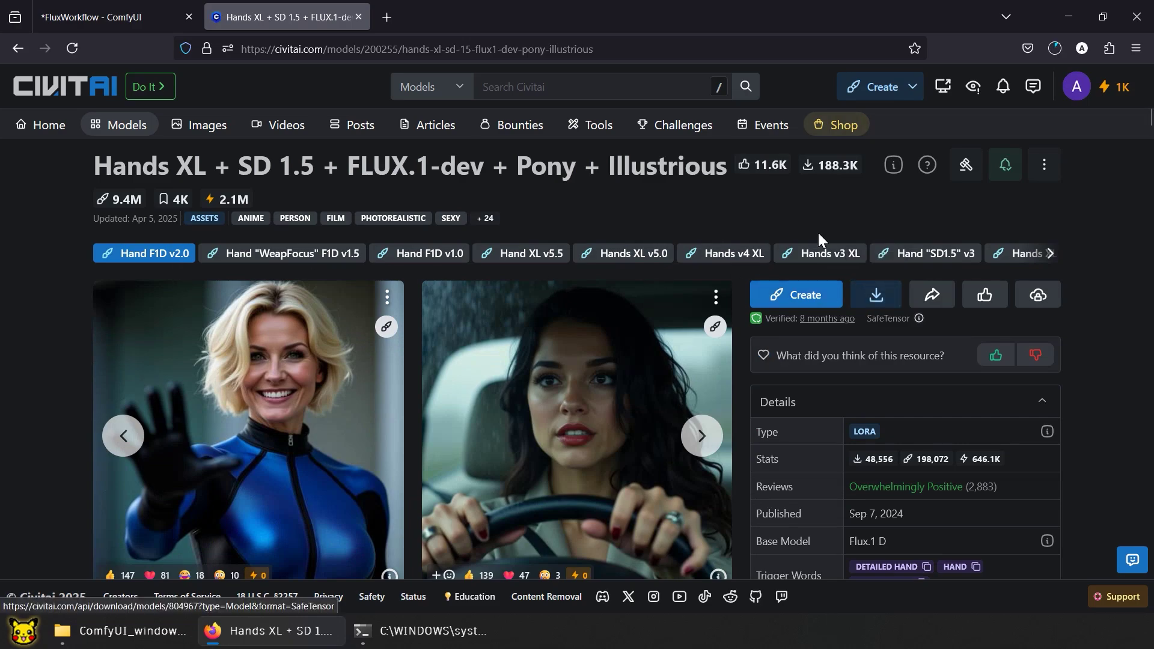
Step: Search 'realism' and open the REALISM Flux LoRA page
left_click(577, 88)
type("realism")
key("Return")
scroll(922, 322, "down", 15)
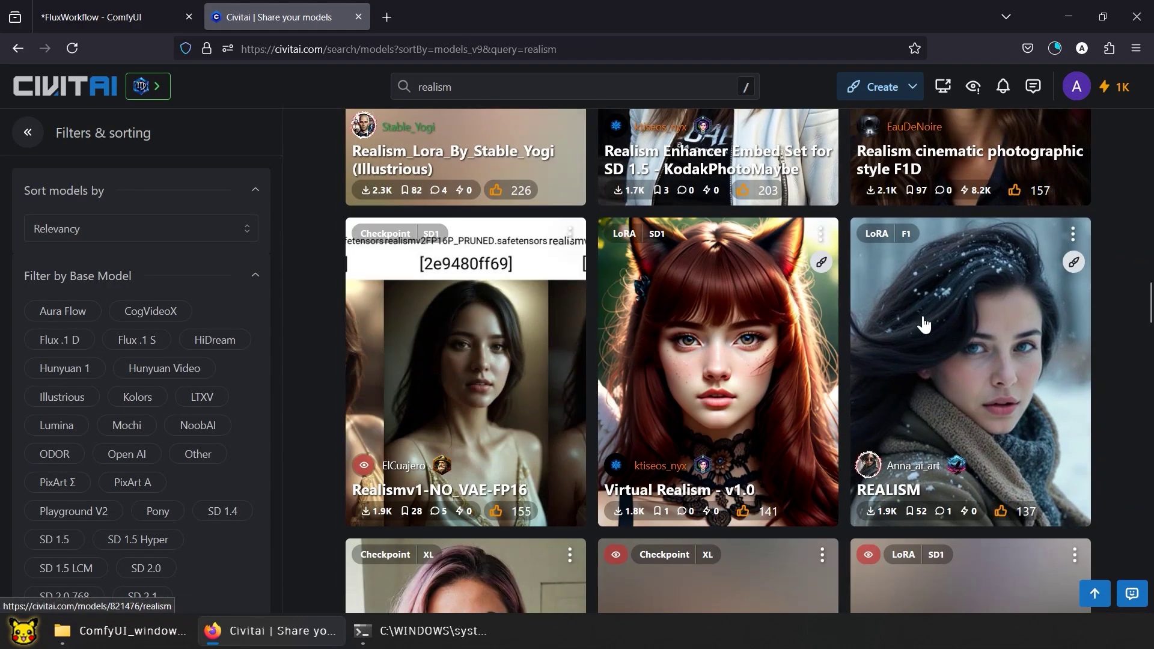
left_click(923, 322)
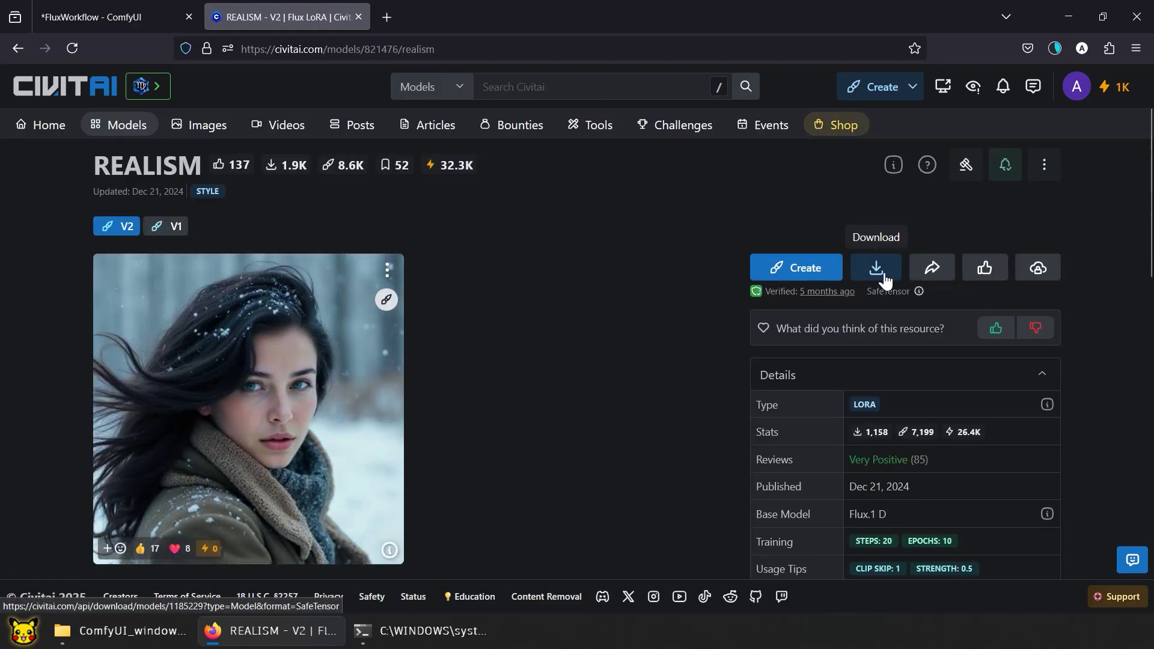
Step: Search 'skin texture', get the Realistic Skin Texture LoRA, and return to Civitai home
key("slash")
type("skin texture")
key("Return")
left_click(498, 338)
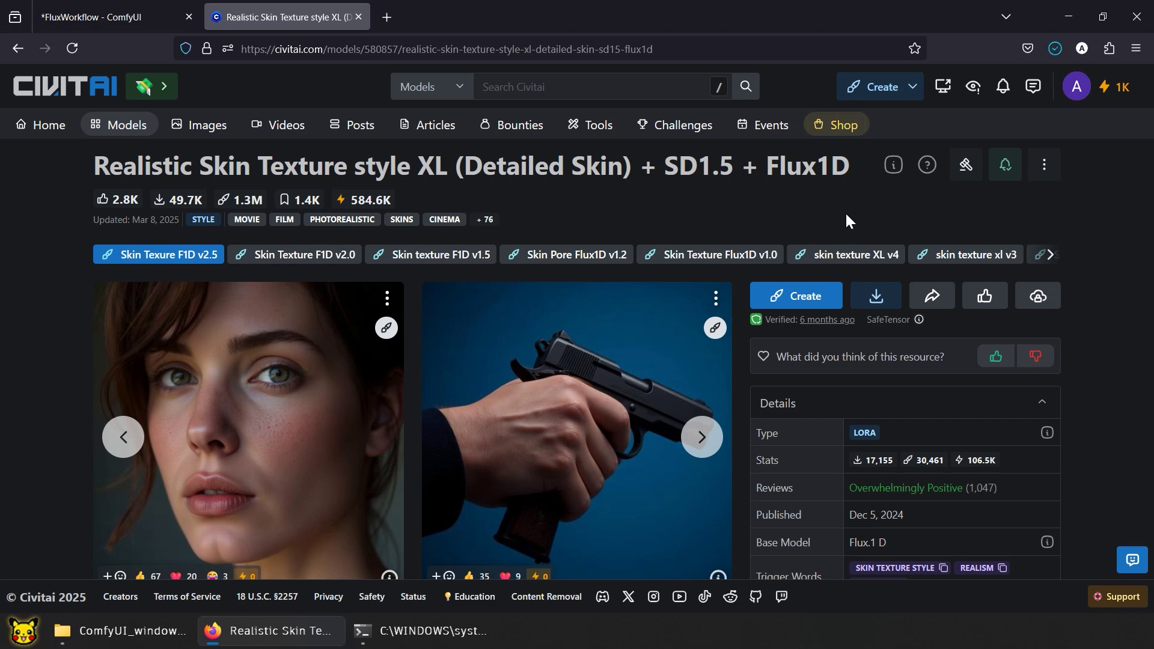
left_click(51, 96)
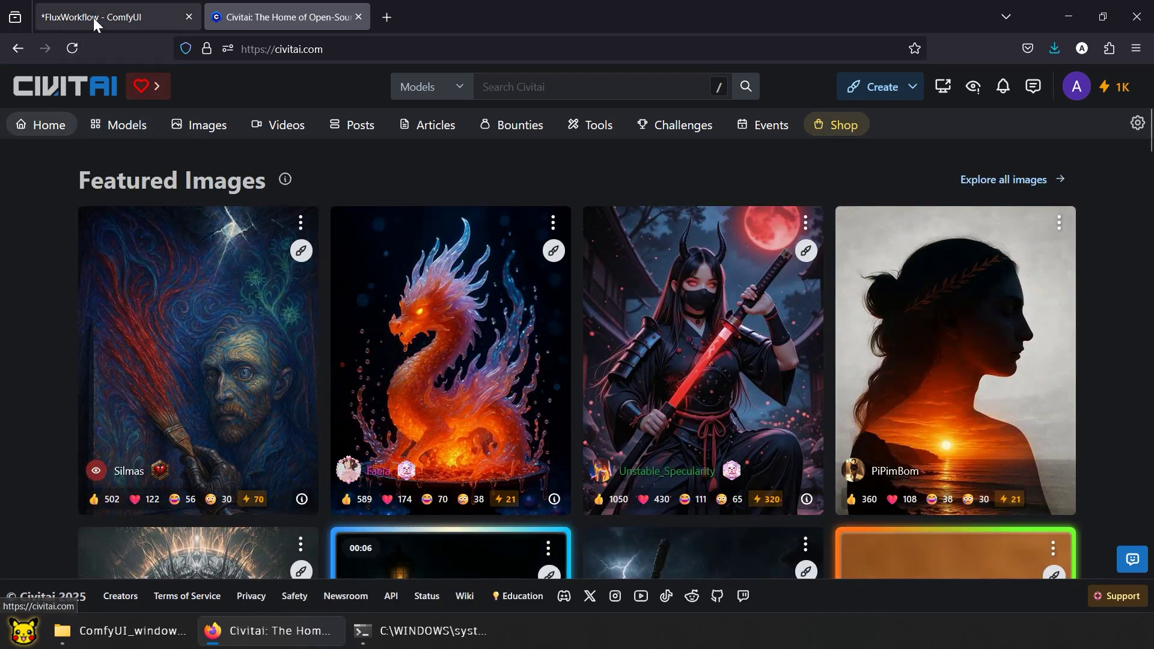
Step: Cut the three downloaded LoRA .safetensors files from Downloads
left_click(96, 14)
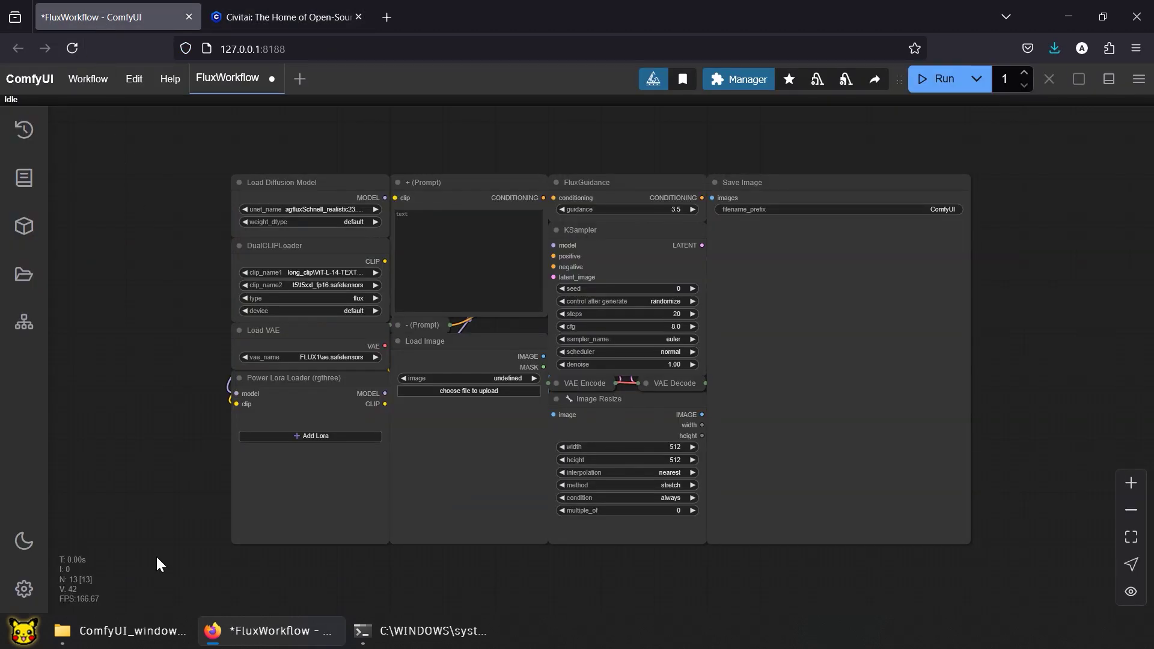
left_click(150, 634)
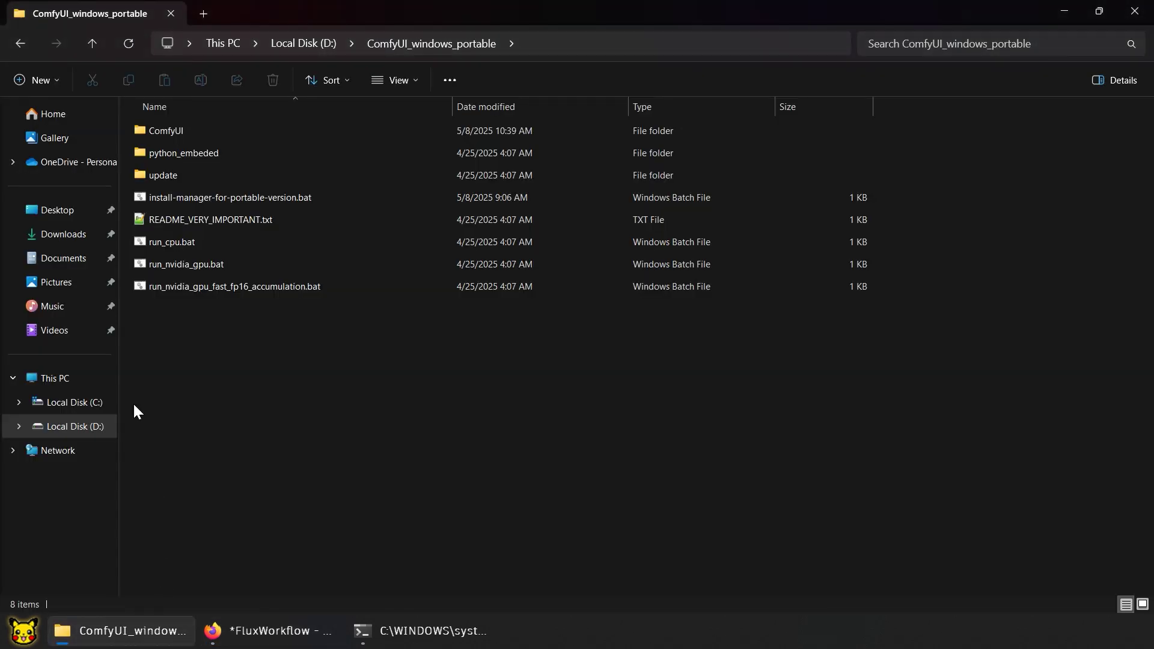
left_click(77, 235)
left_click_drag(351, 254, 166, 164)
right_click(165, 163)
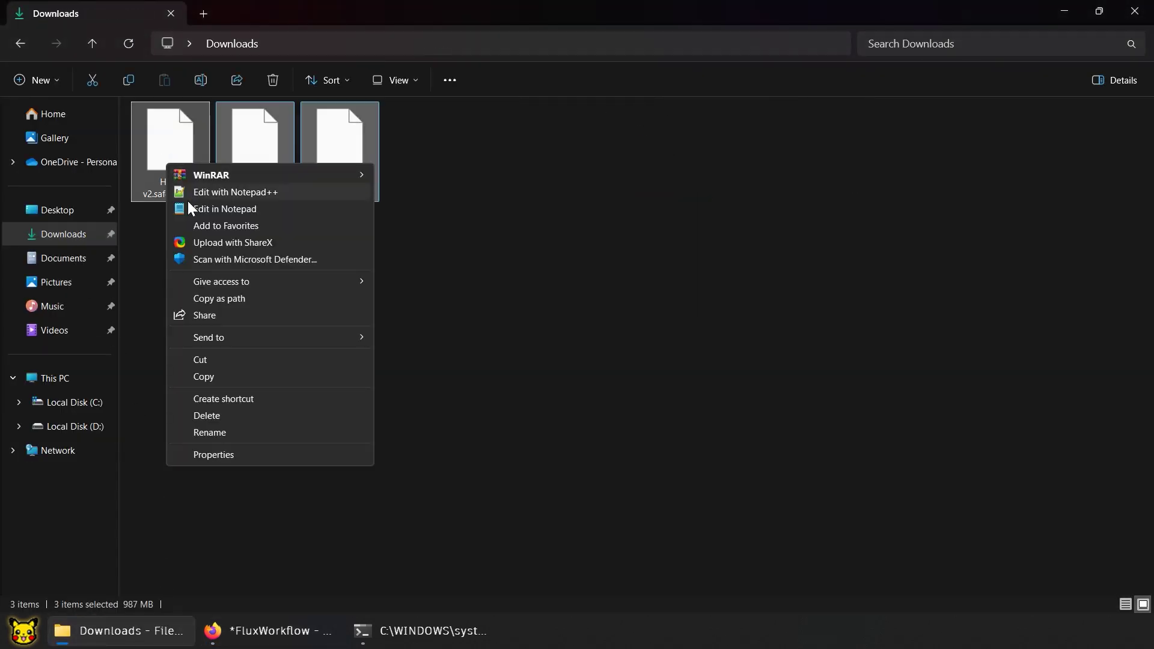
left_click(227, 362)
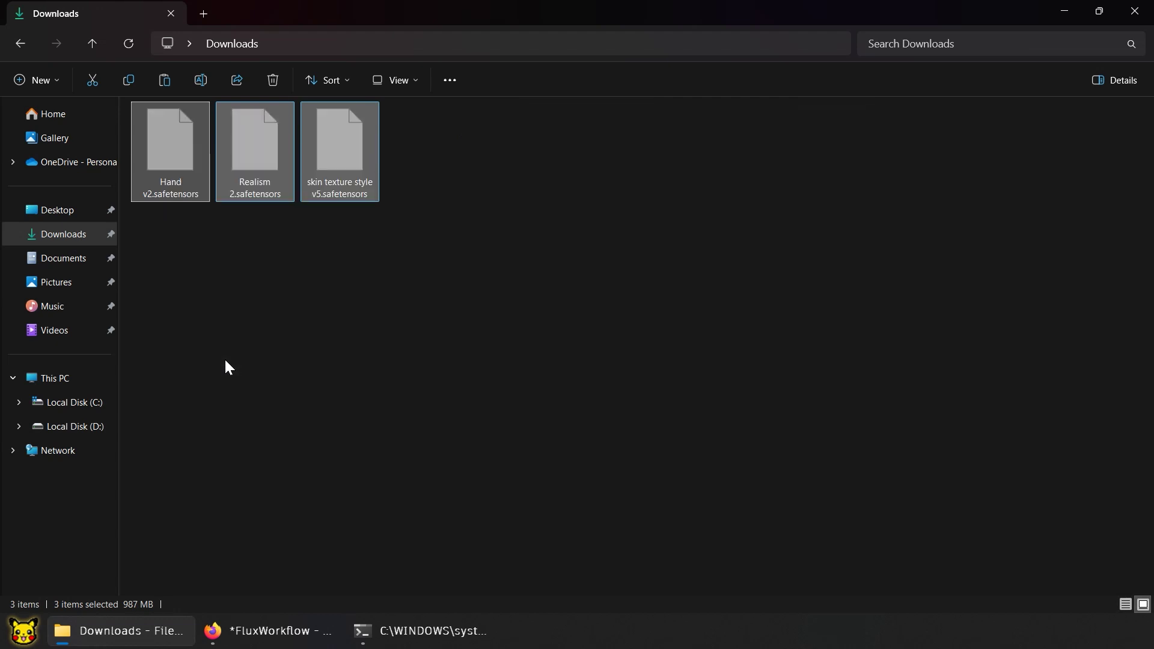
Step: Create a new folder 'flux' inside ComfyUI\models\loras on drive D:
left_click(105, 426)
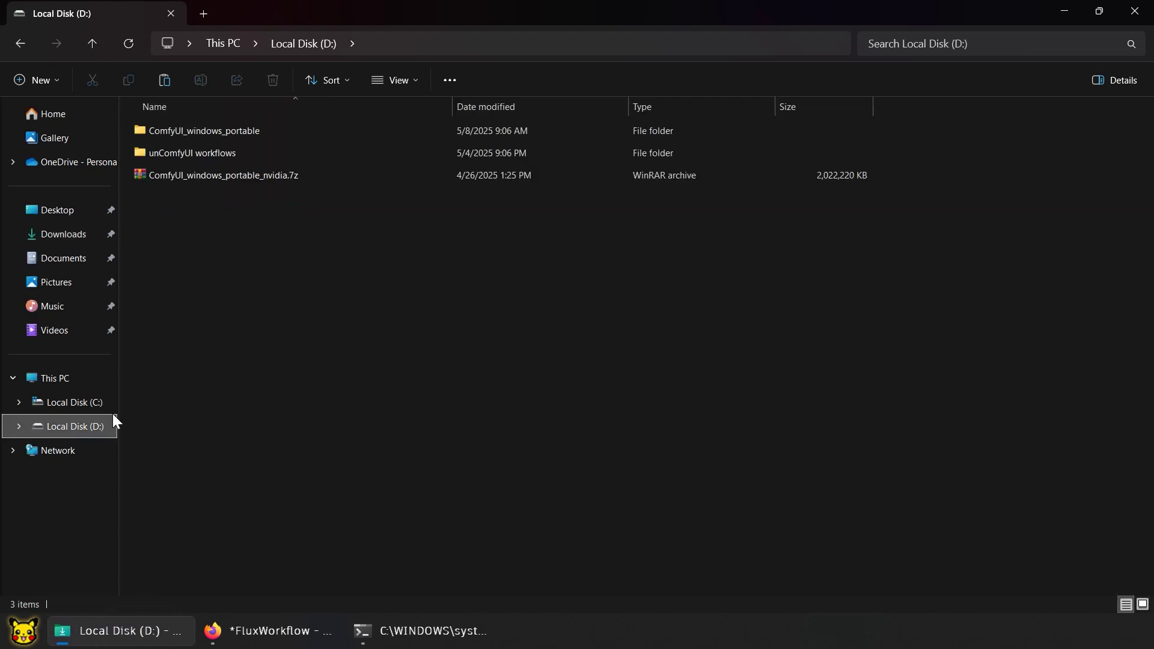
double_click(278, 129)
double_click(277, 130)
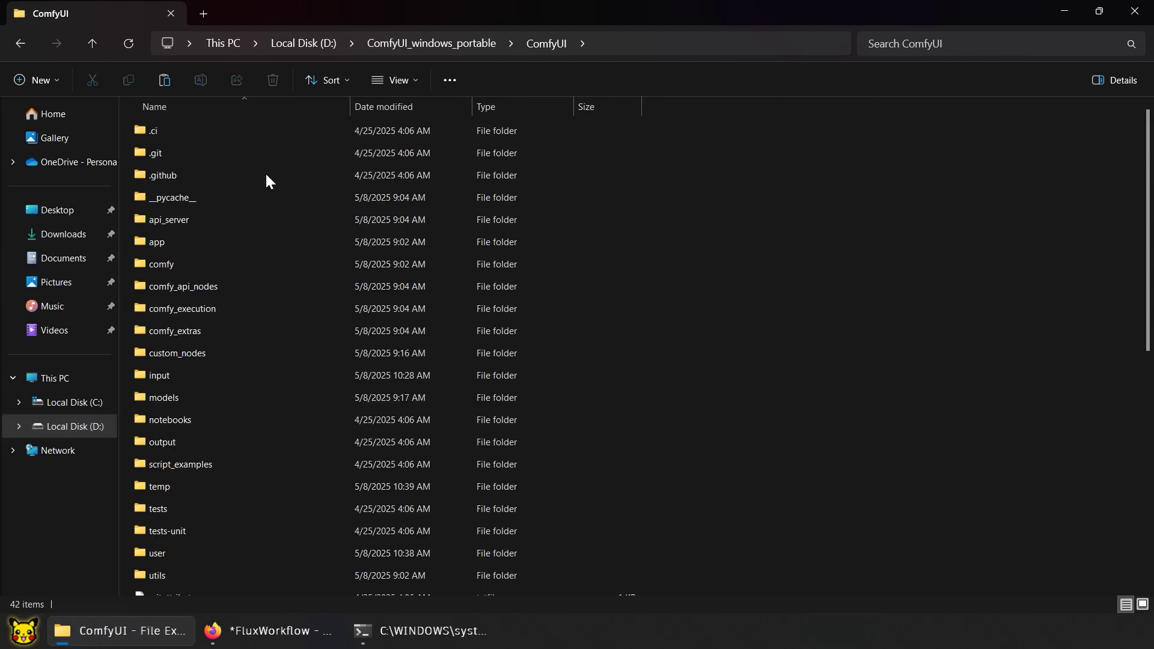
left_click(206, 395)
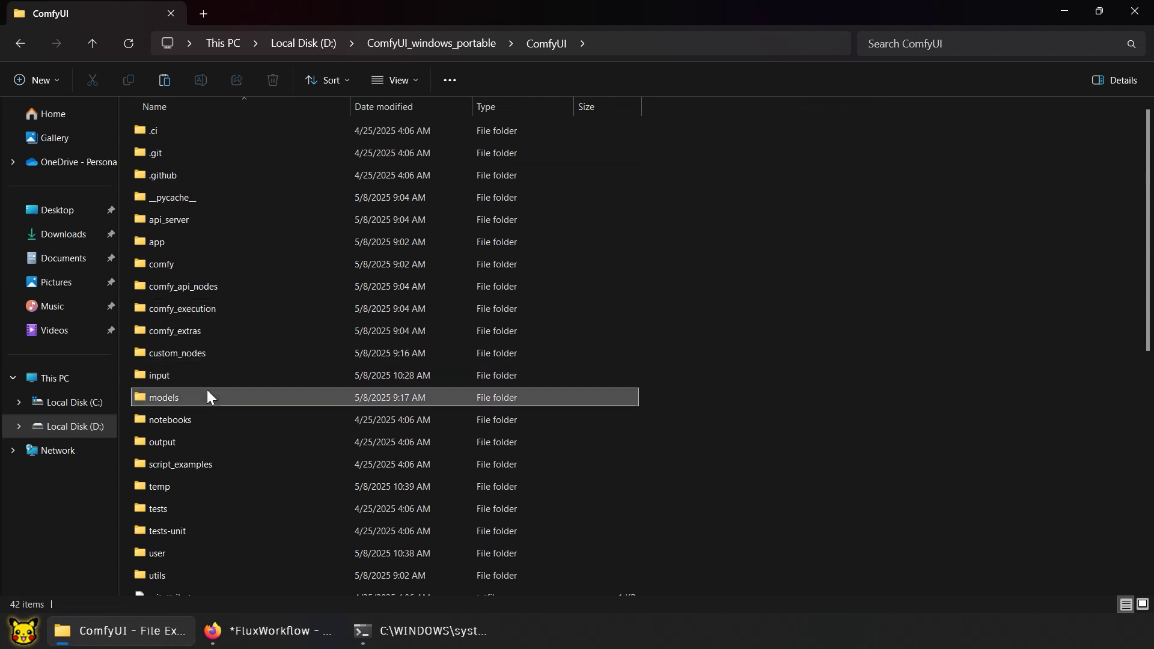
double_click(207, 395)
double_click(205, 377)
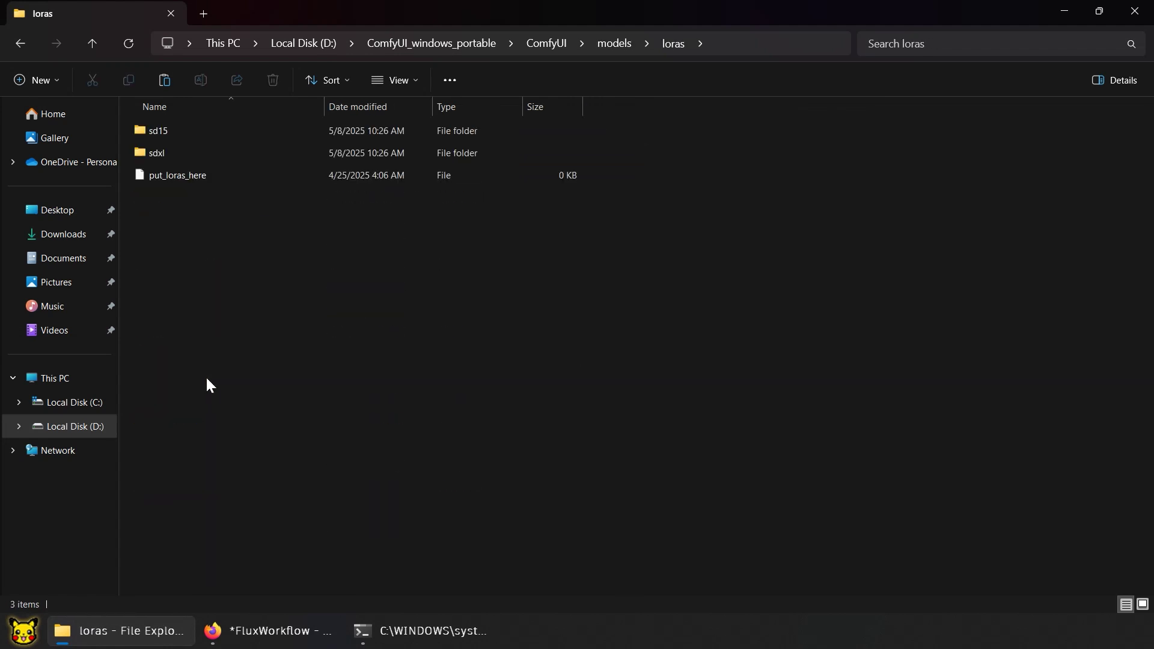
right_click(205, 377)
mouse_move(248, 344)
left_click(430, 341)
type("flux")
key("Return")
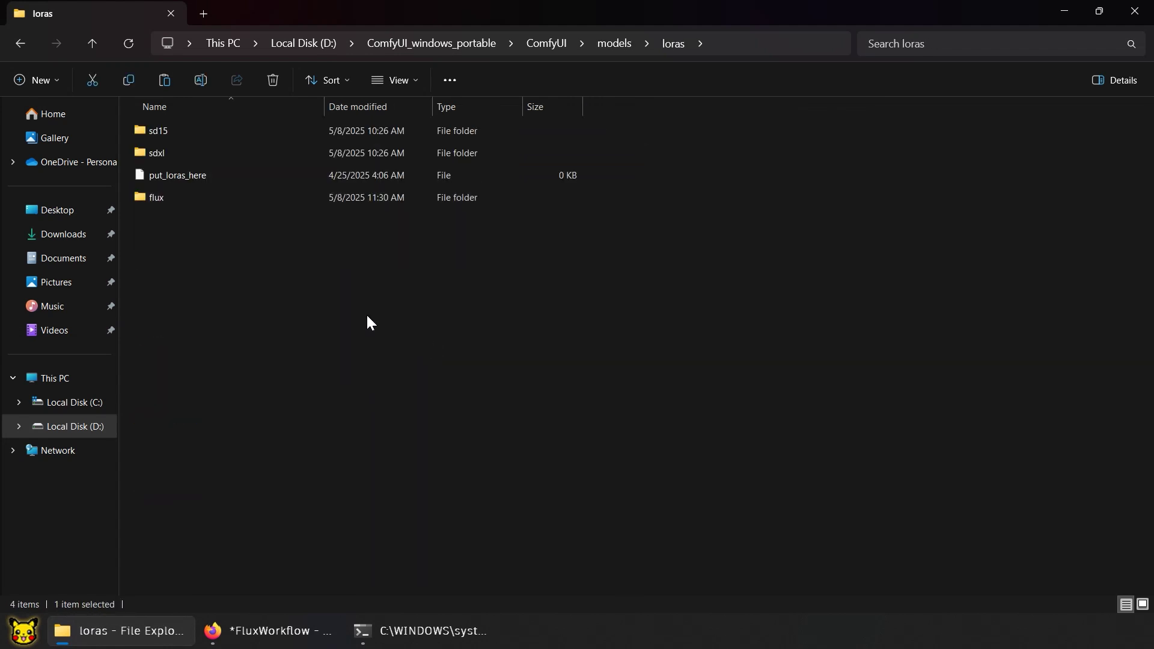
Step: Paste the three LoRA files into the flux folder and return to ComfyUI
double_click(211, 197)
right_click(202, 171)
left_click(268, 264)
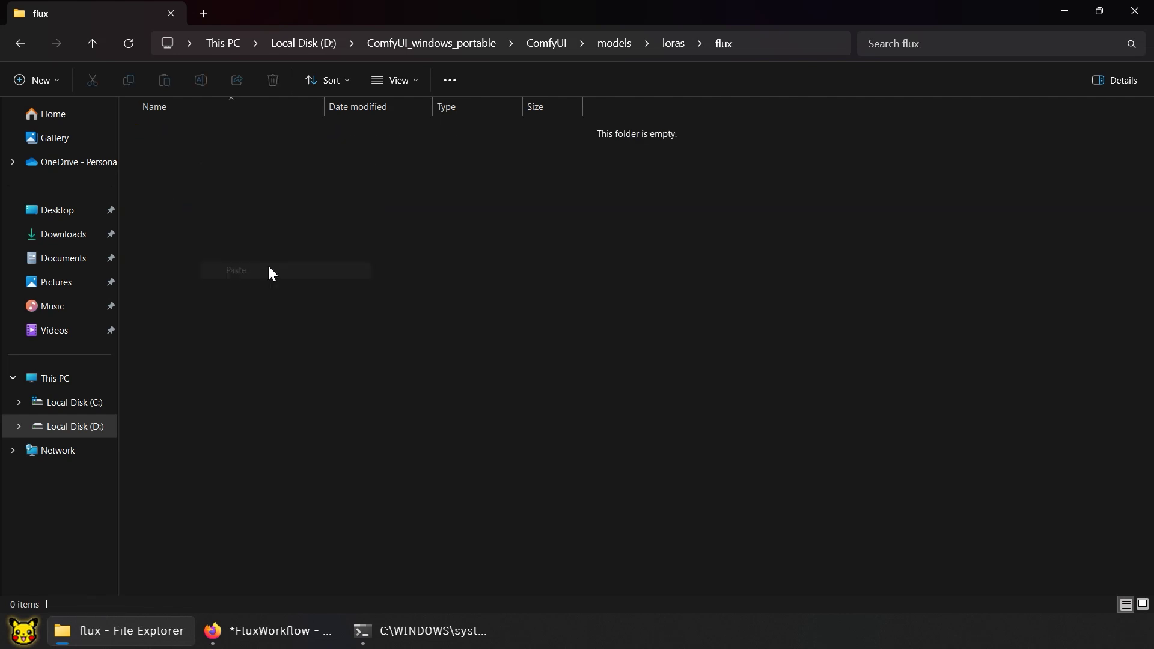
left_click(406, 45)
left_click(287, 636)
Step: Refresh nodes and add Realism 2, skin texture style v5 and Hand v2 LoRAs
left_click(134, 78)
left_click(163, 161)
left_click(330, 441)
left_click(394, 474)
left_click(317, 449)
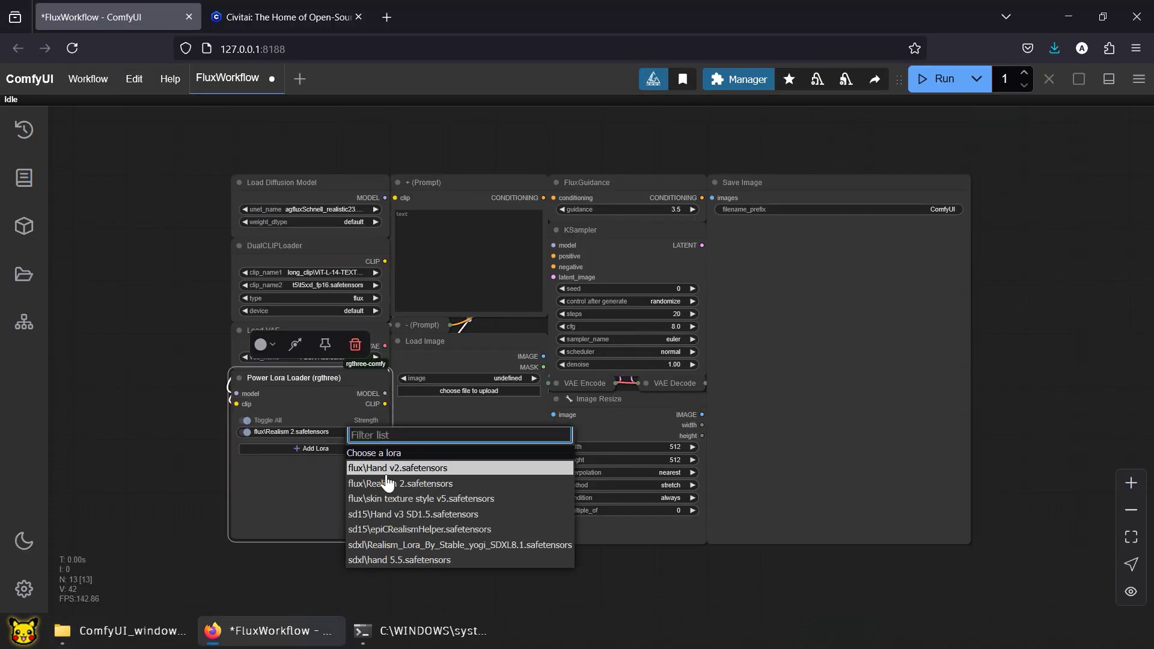
left_click(400, 495)
left_click(311, 461)
left_click(409, 479)
left_click(244, 420)
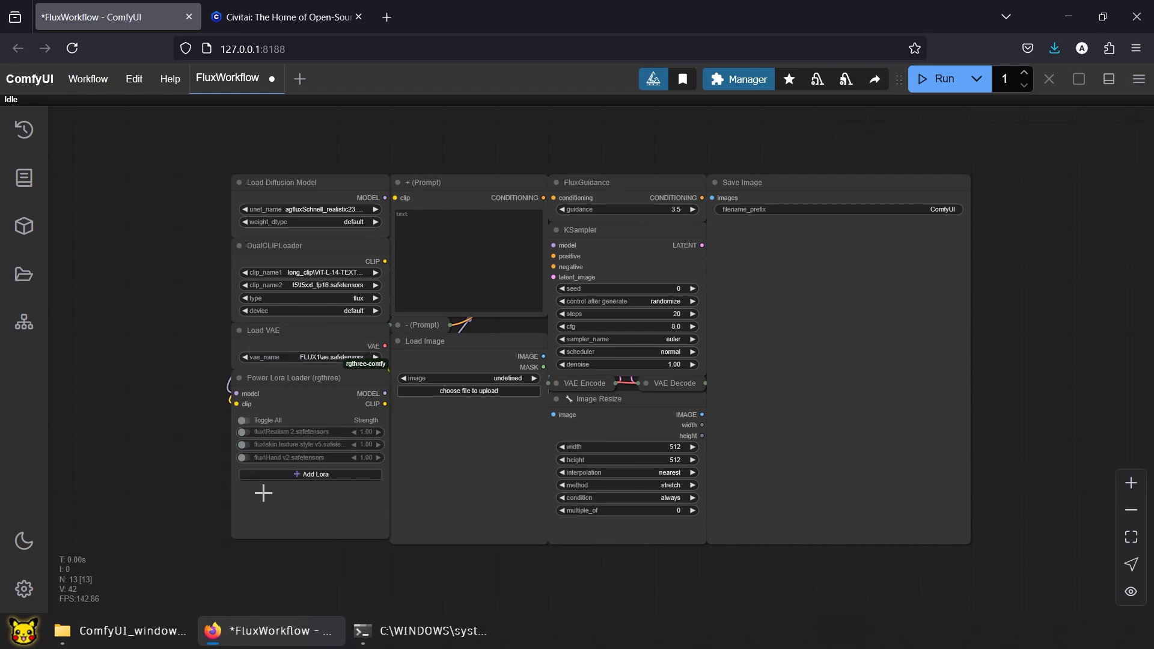
Step: Write the positive prompt and load ComfyUI_00002_.png as the reference image
left_click(437, 282)
type("A")
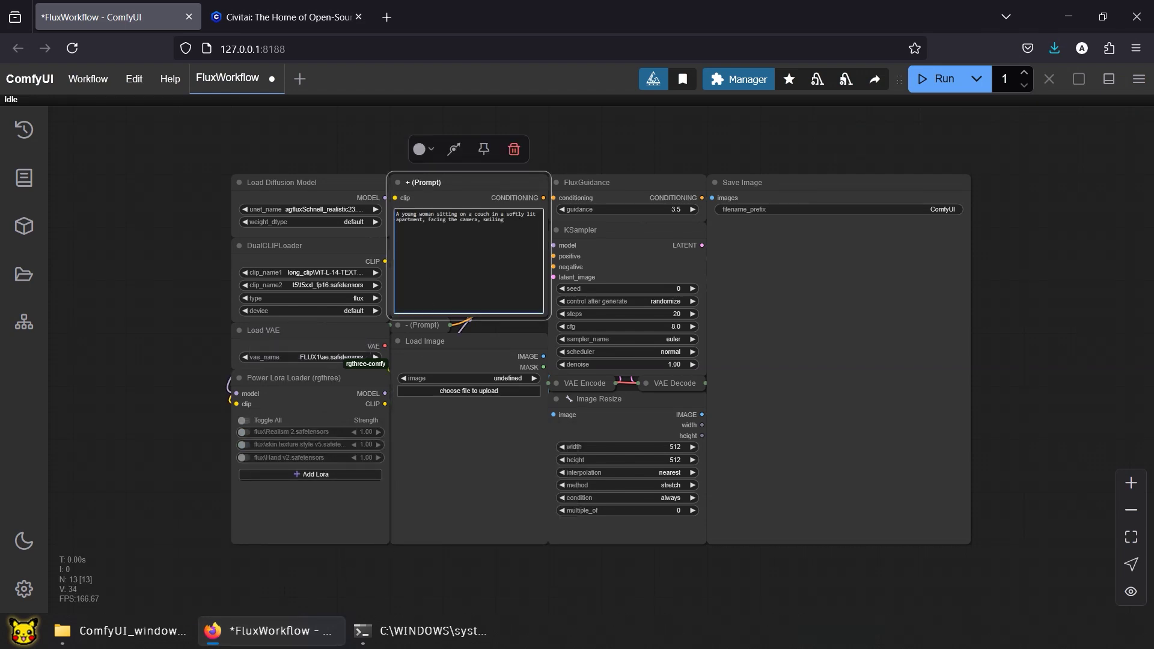
left_click(482, 391)
double_click(202, 142)
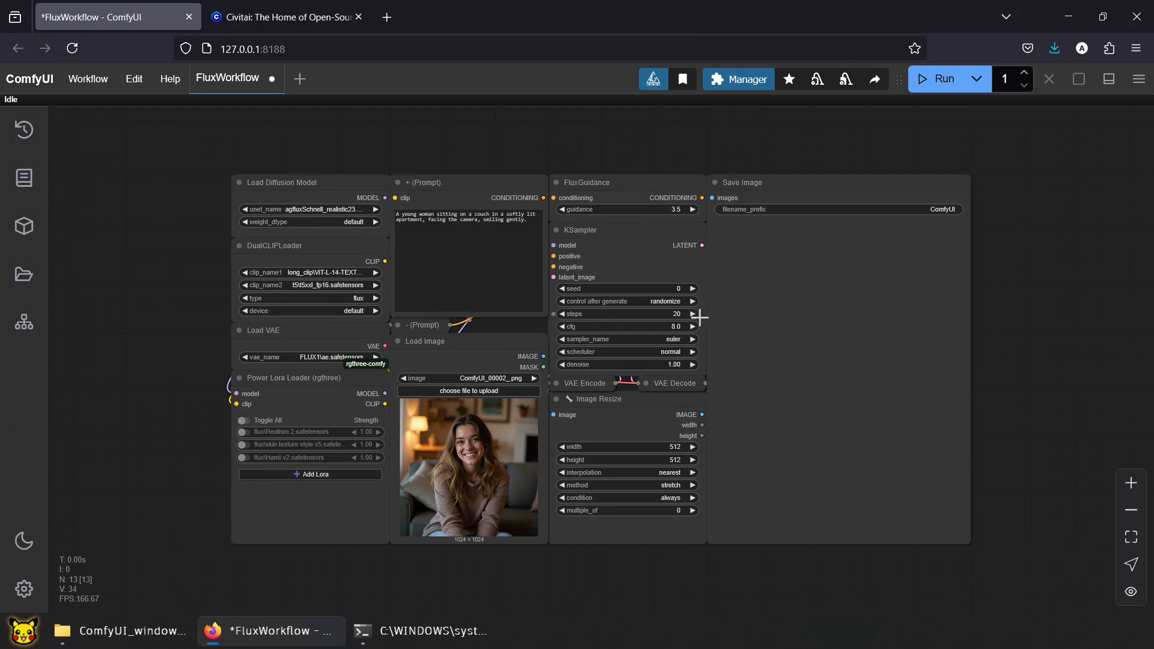
Step: Set sampler cfg to 1.0 and Image Resize width and height to 1024
left_click(678, 326)
type("1.0")
key("Return")
left_click(671, 448)
type("1024")
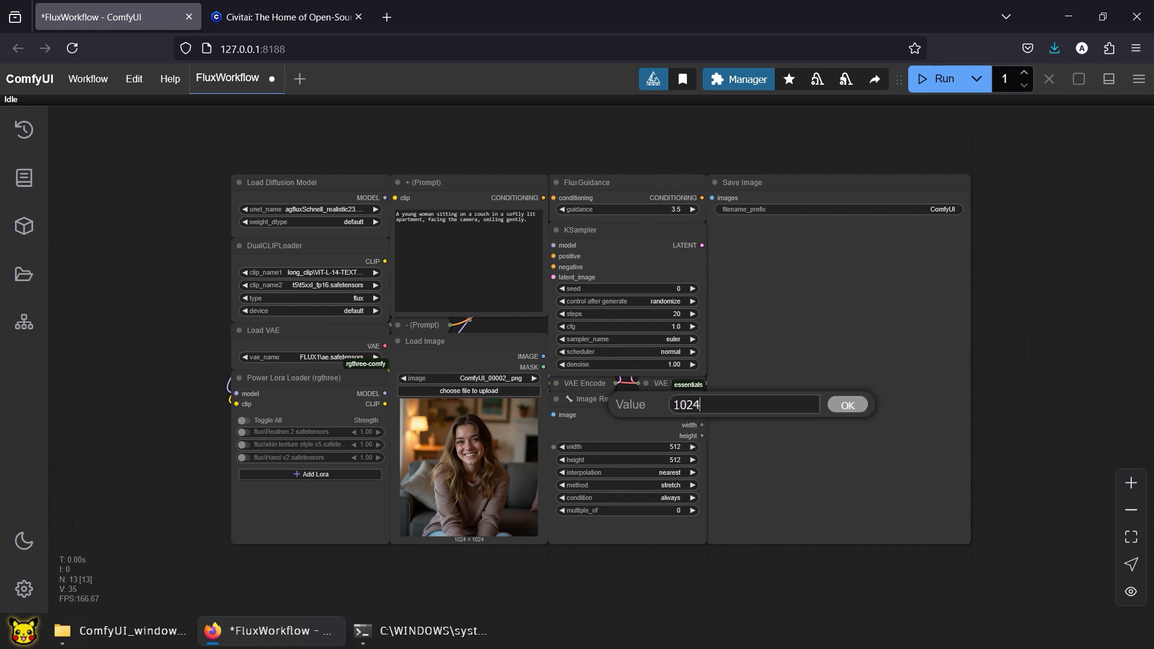
key("Return")
left_click(678, 460)
type("1024")
key("Return")
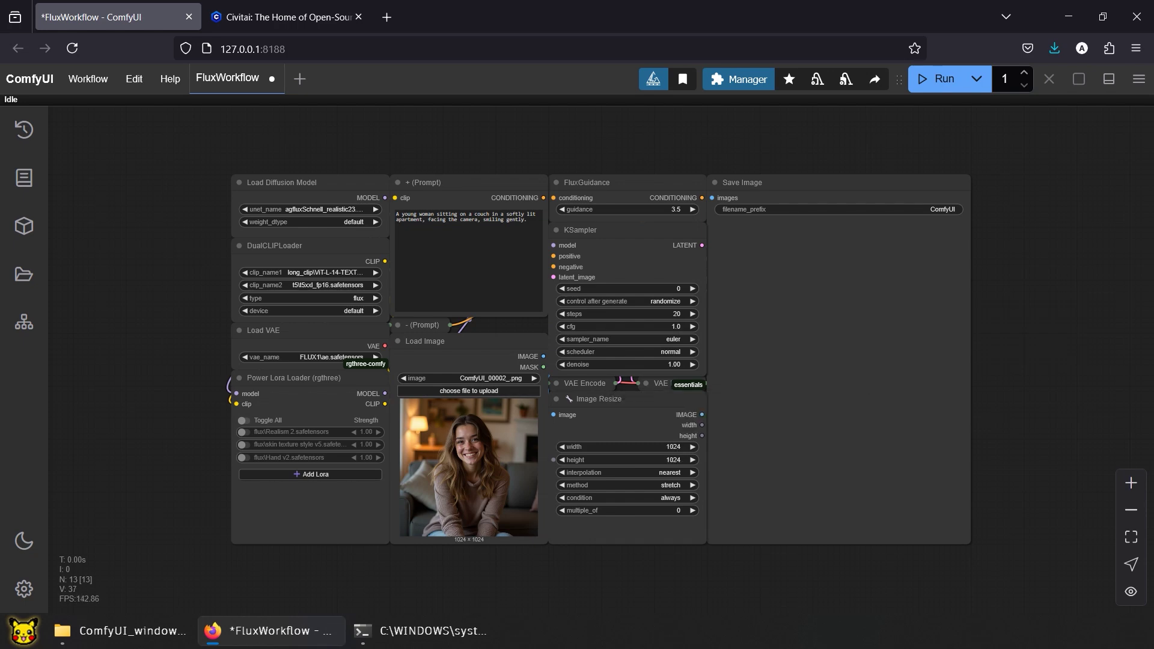
left_click(680, 488)
Step: Choose keep proportion as resize method and run the workflow to generate the image
left_click(693, 485)
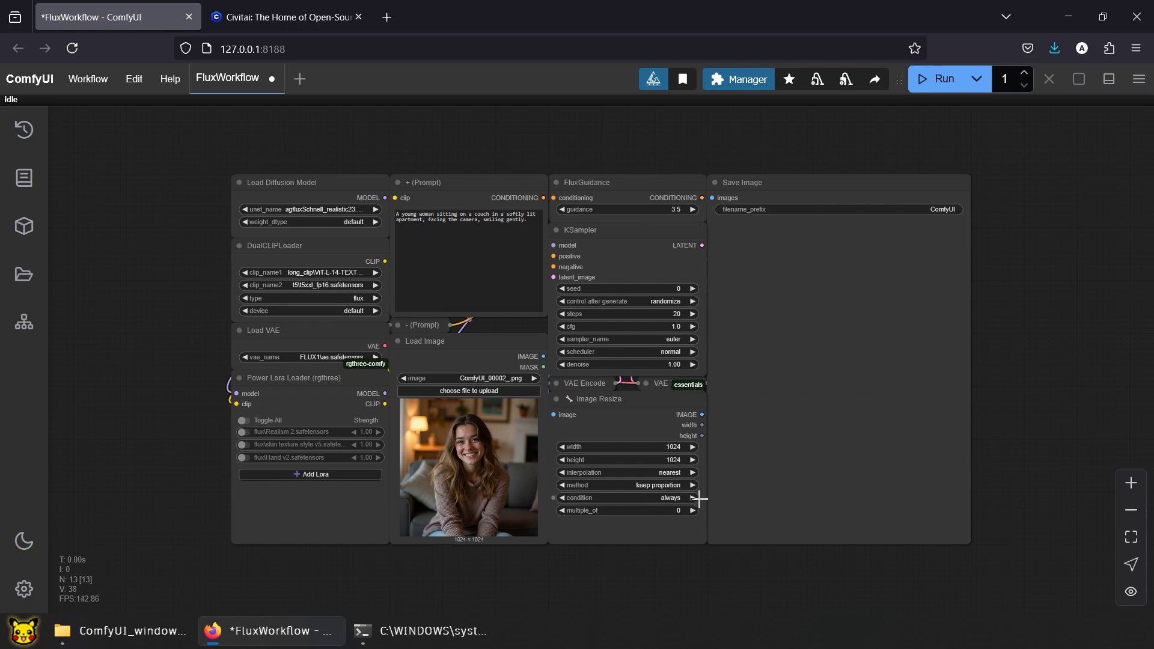
left_click(931, 80)
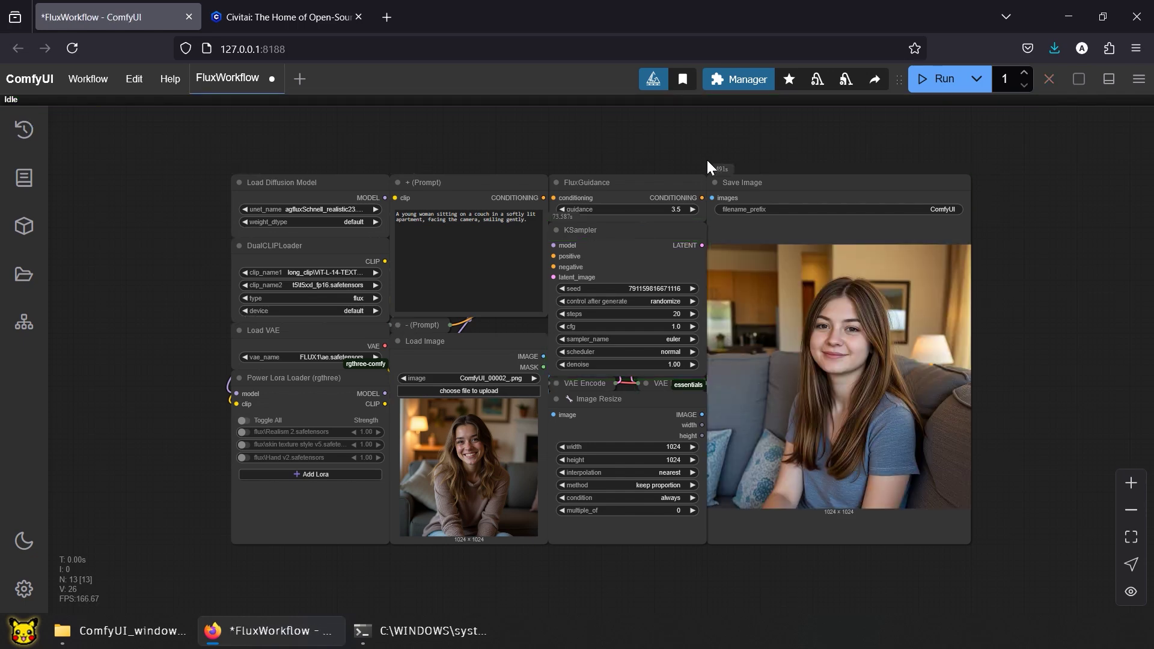
Step: Set KSampler denoise to 0.90 and queue four more generations
left_click(675, 364)
type("0.9")
key("Return")
key("ctrl+Return")
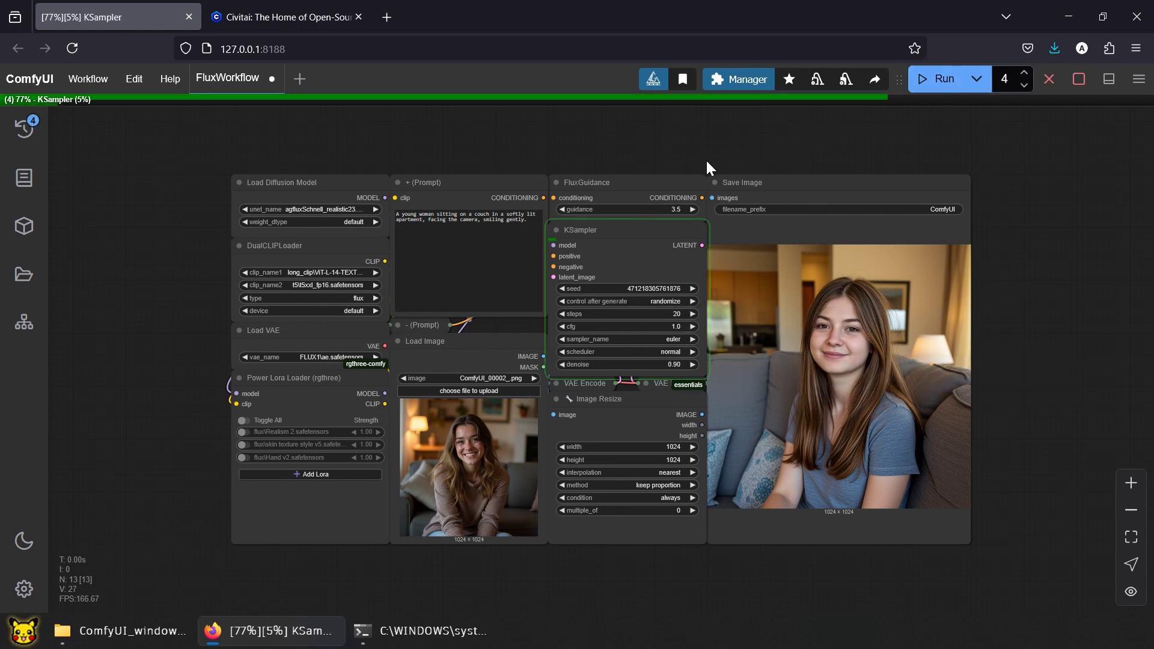